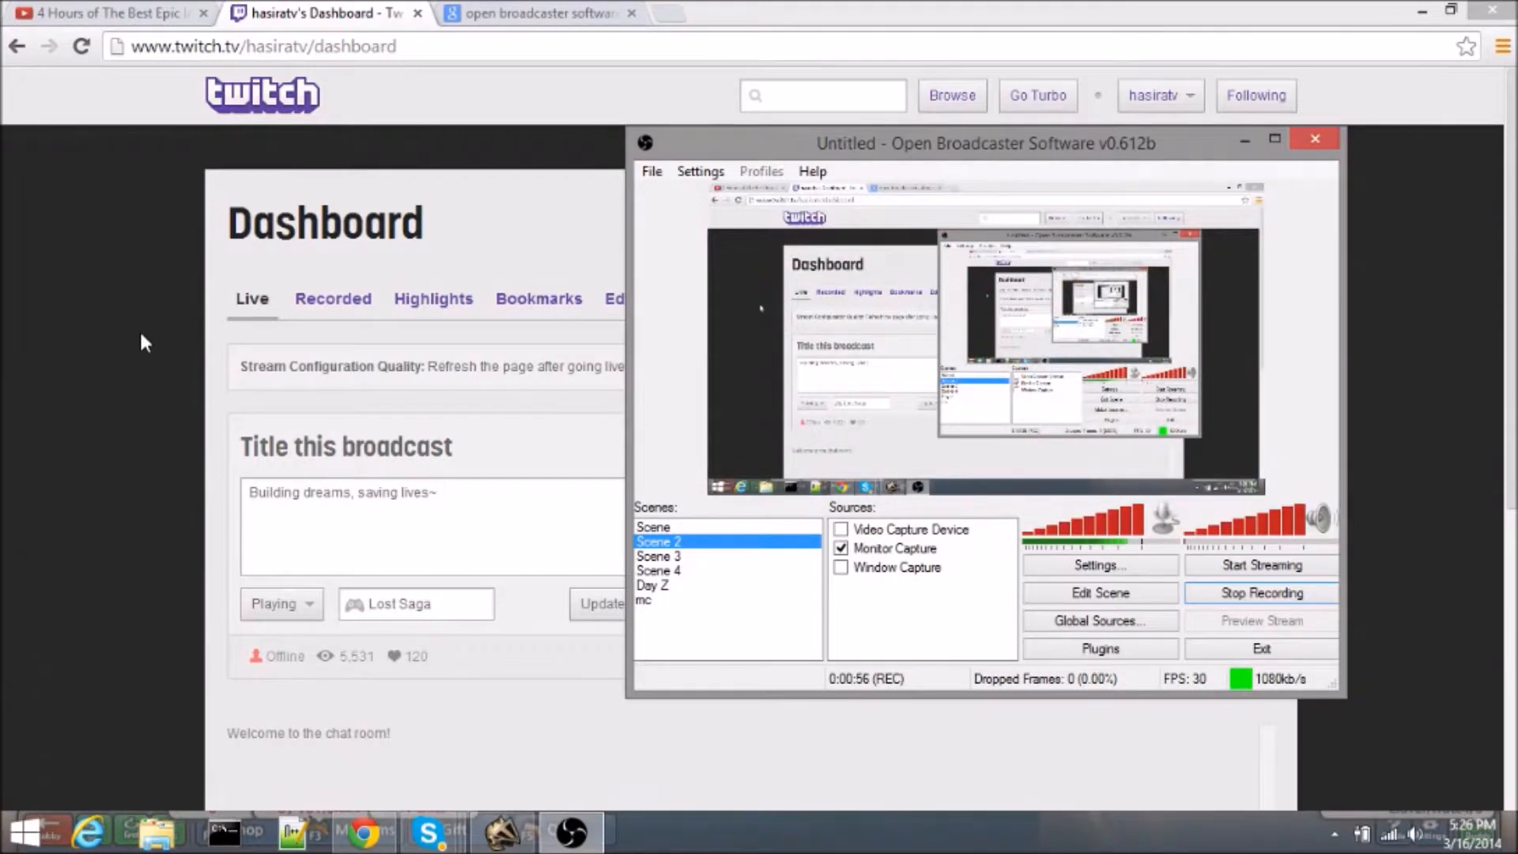
- Open the official Open Broadcaster Software website from the Google search results
click(576, 11)
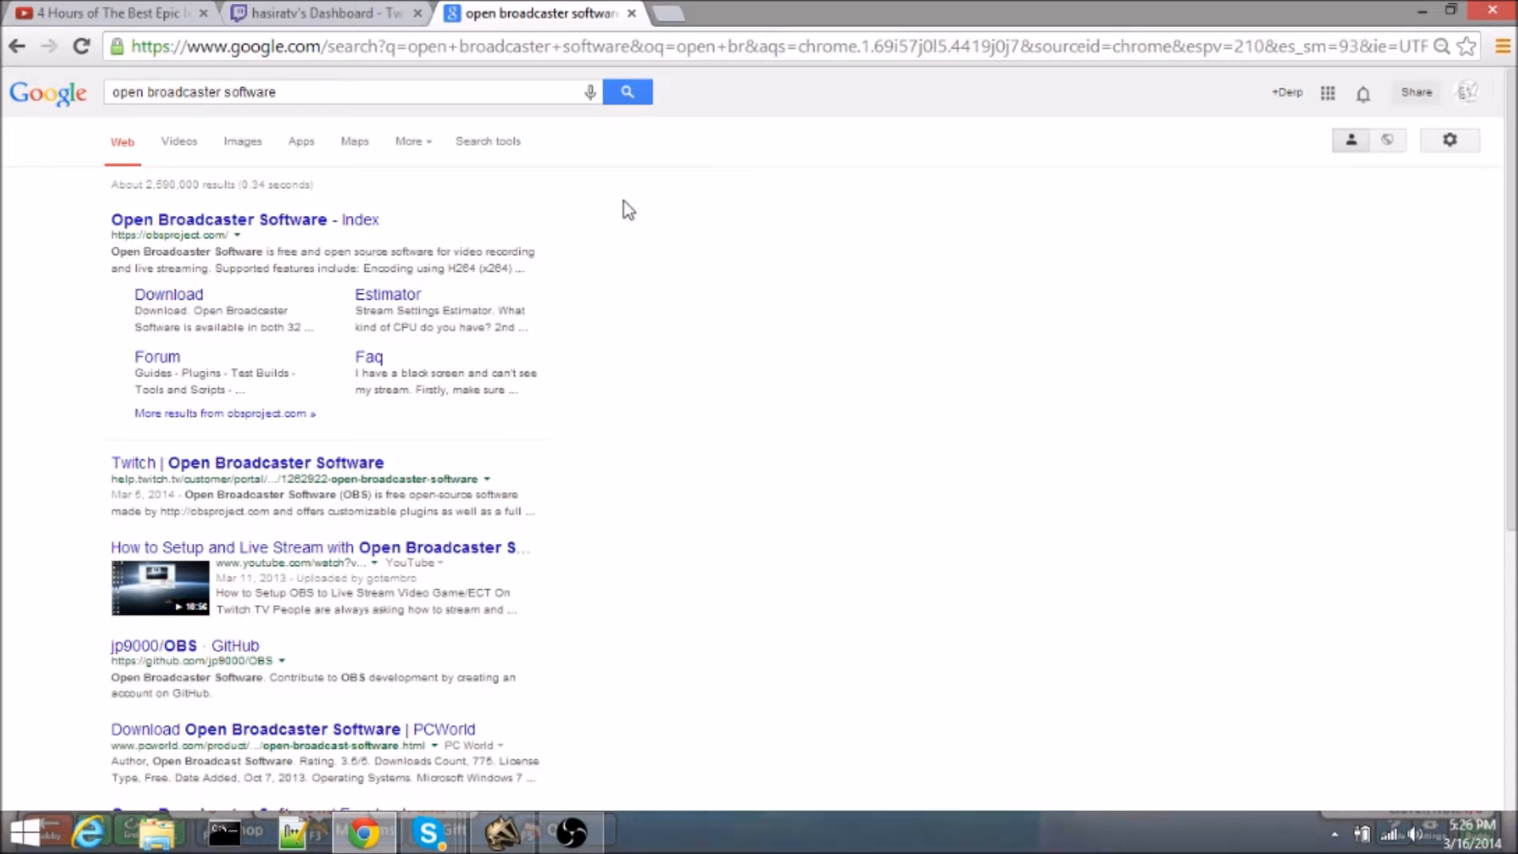
click(363, 94)
mouse_move(363, 94)
mouse_down()
mouse_move(231, 122)
mouse_move(370, 107)
mouse_move(159, 127)
mouse_move(358, 93)
mouse_up()
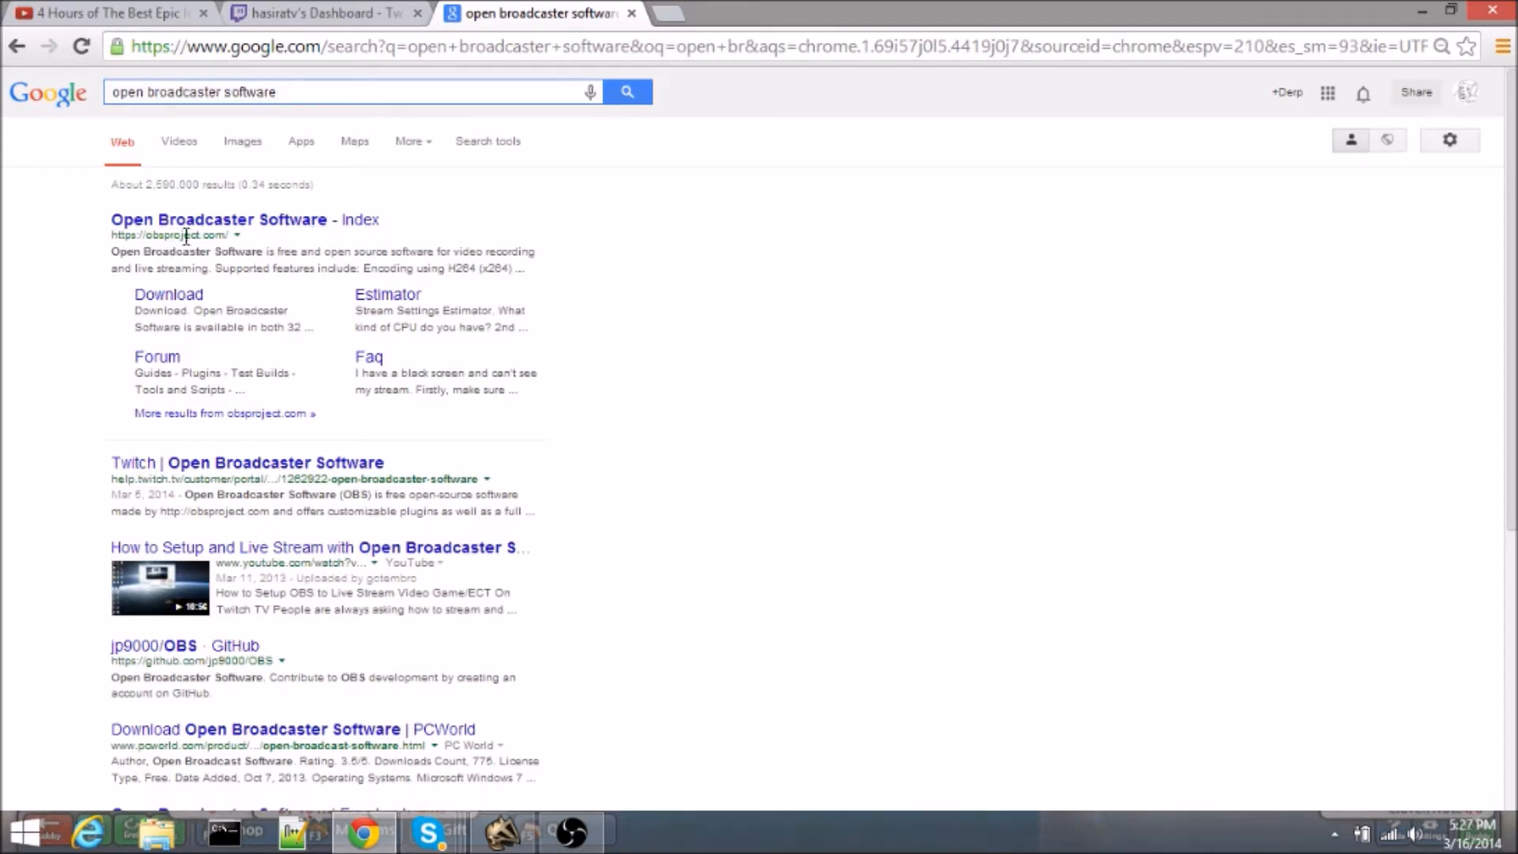
click(308, 219)
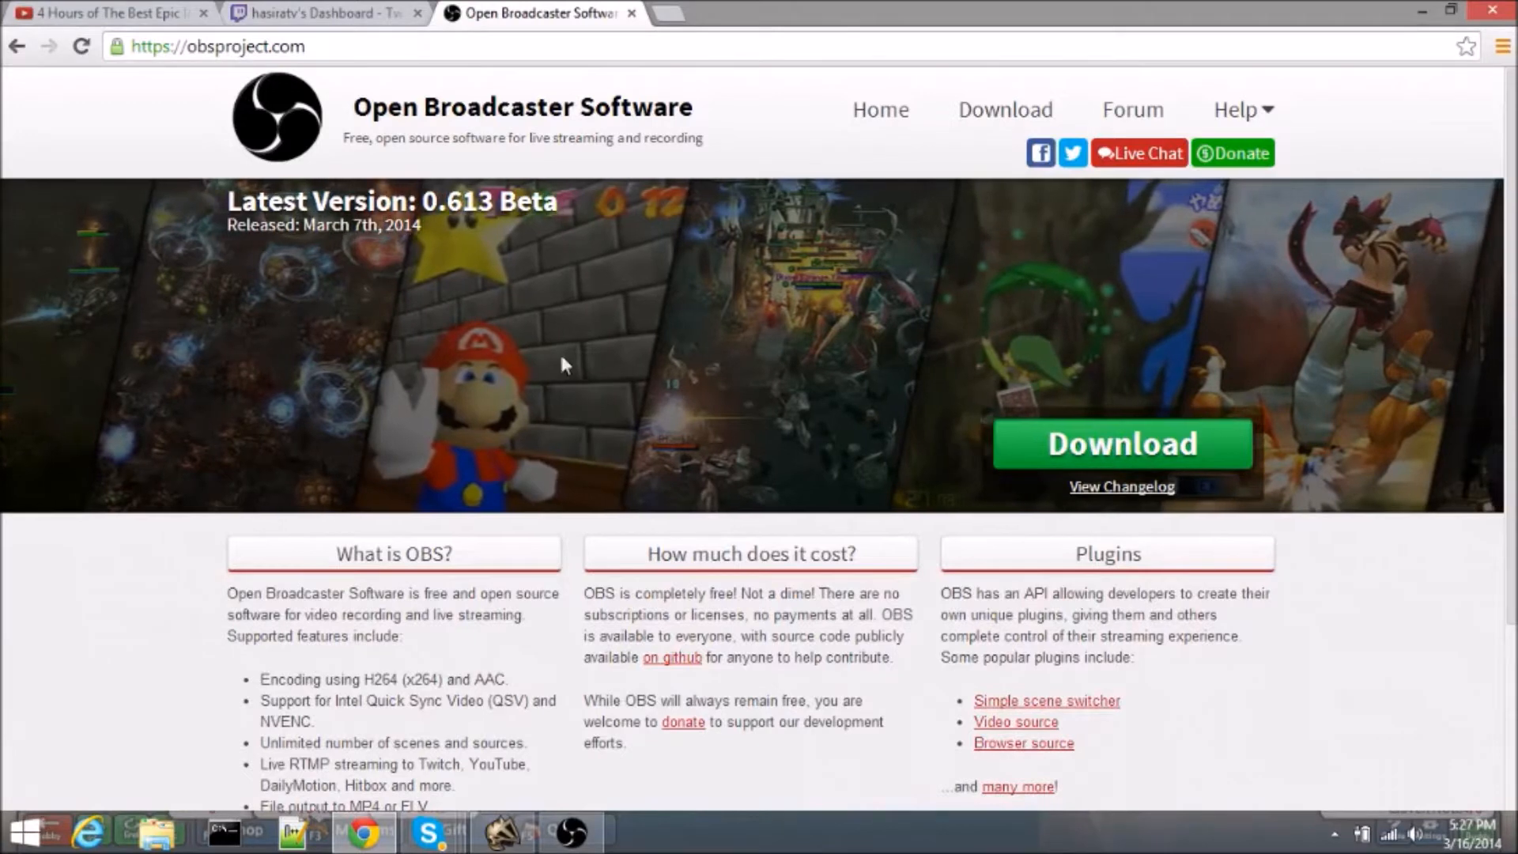
- Return to the Twitch dashboard and look at the account menu that contains the Dashboard link
click(350, 10)
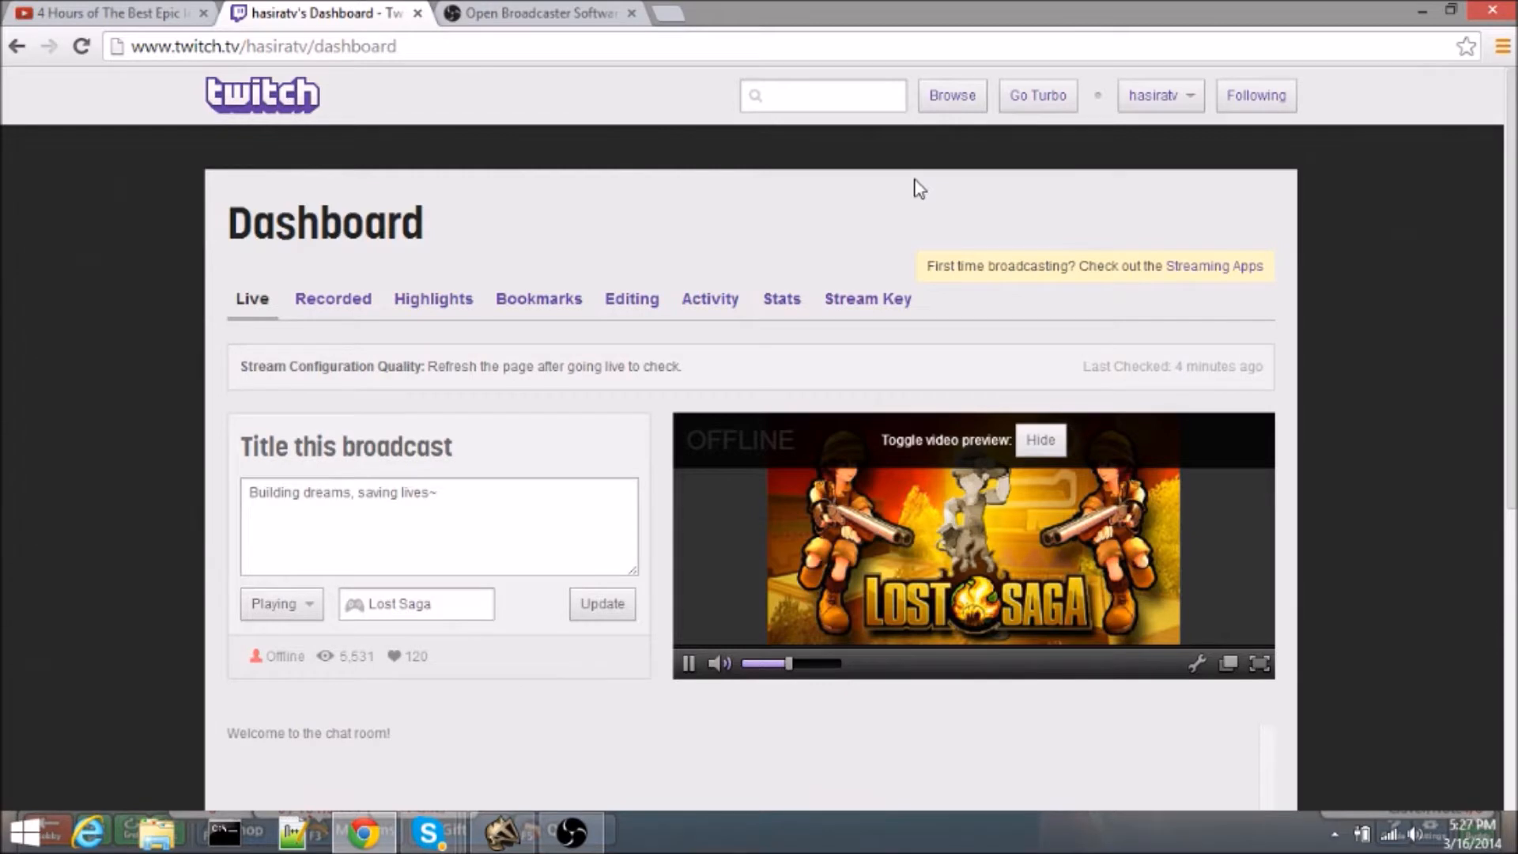
click(1167, 108)
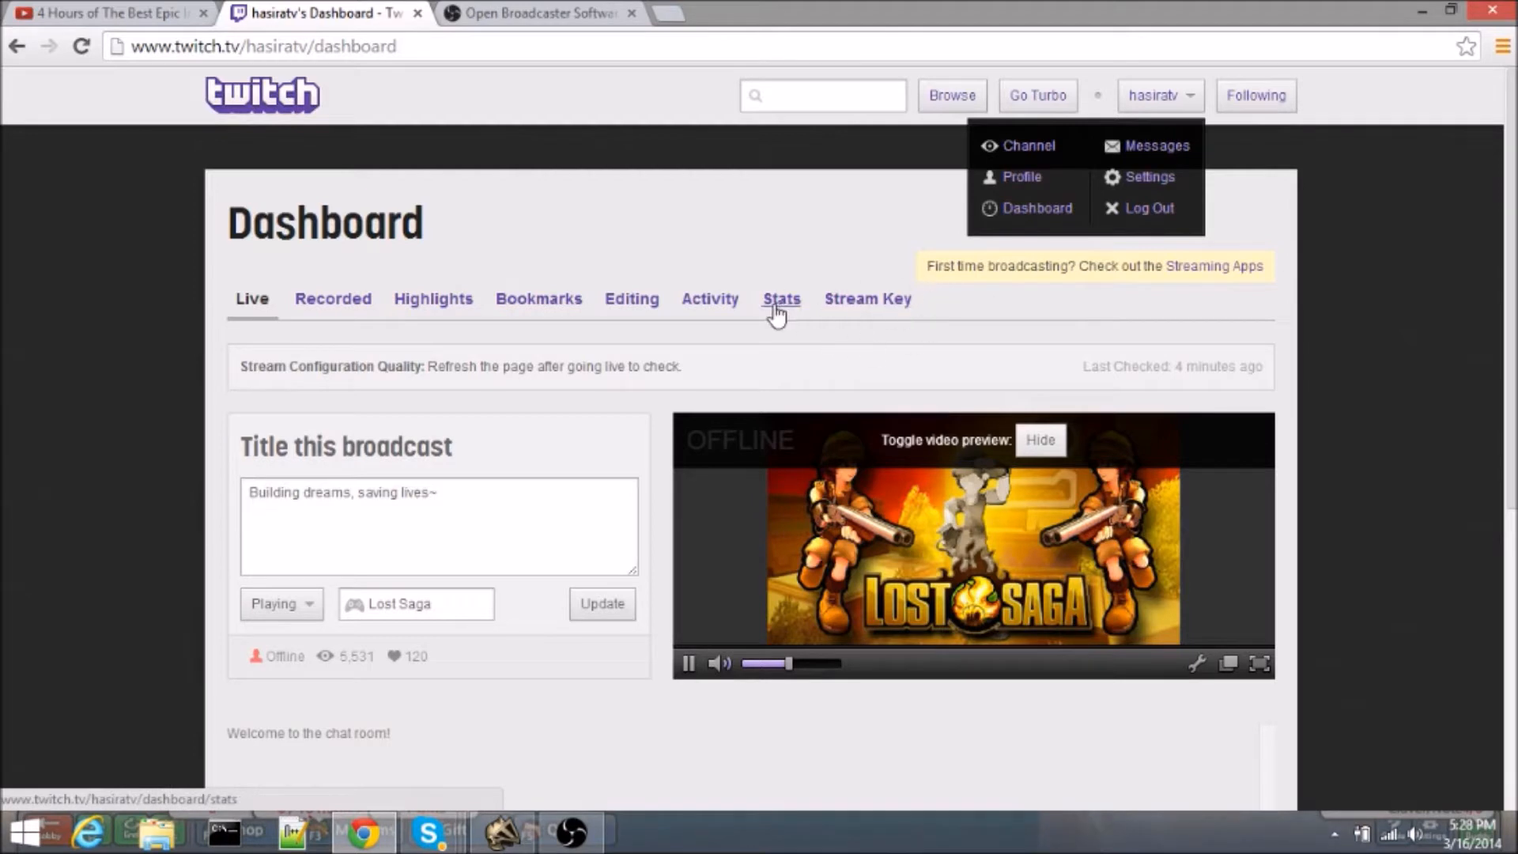
click(744, 224)
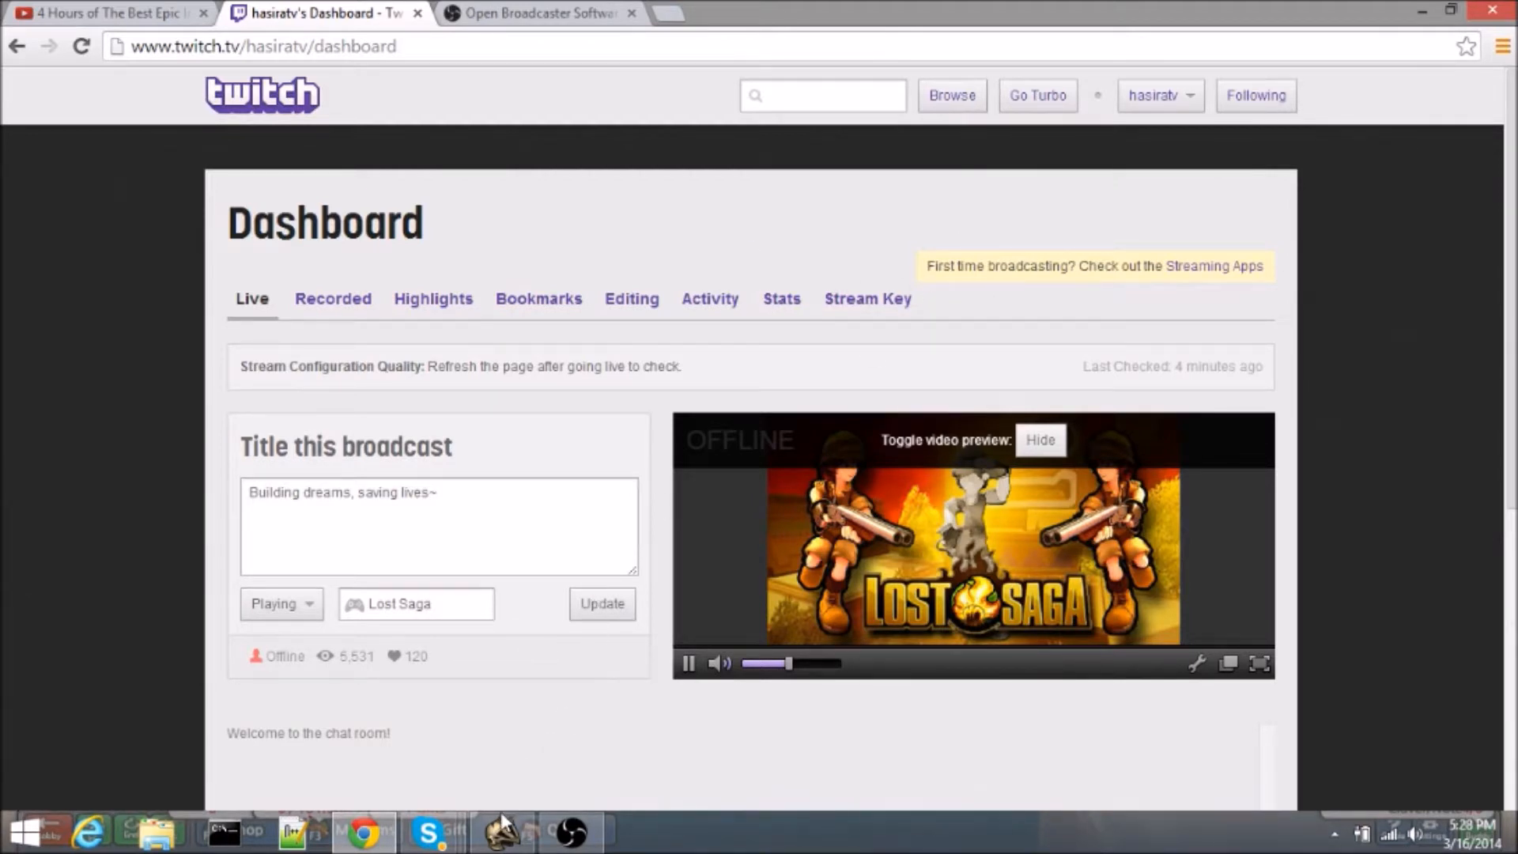
- Switch to Open Broadcaster Software and move its window nearer the middle of the screen
mouse_move(543, 836)
click(571, 830)
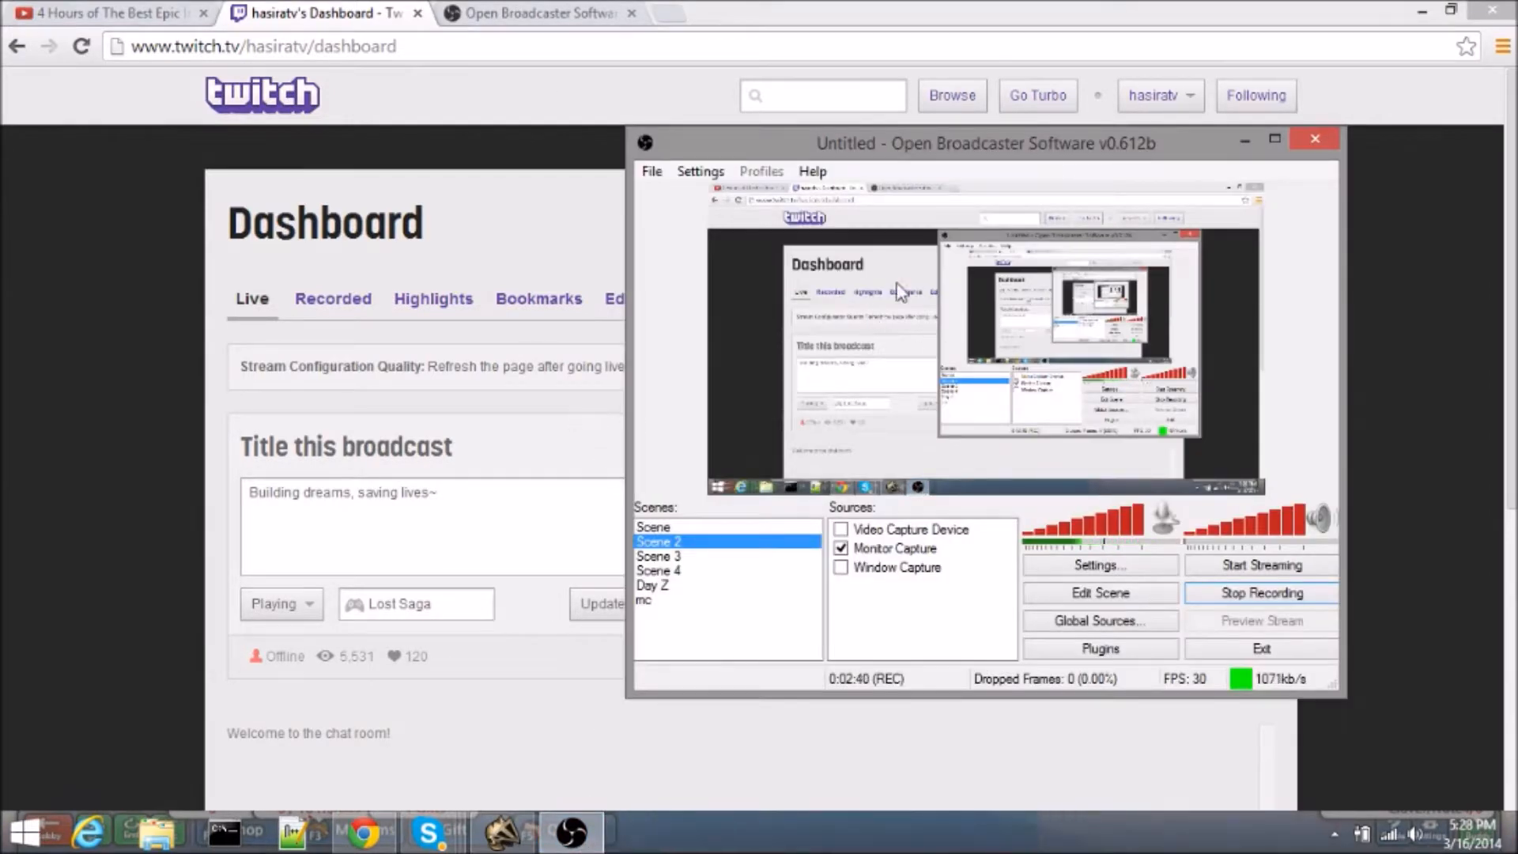
drag(1110, 150, 951, 121)
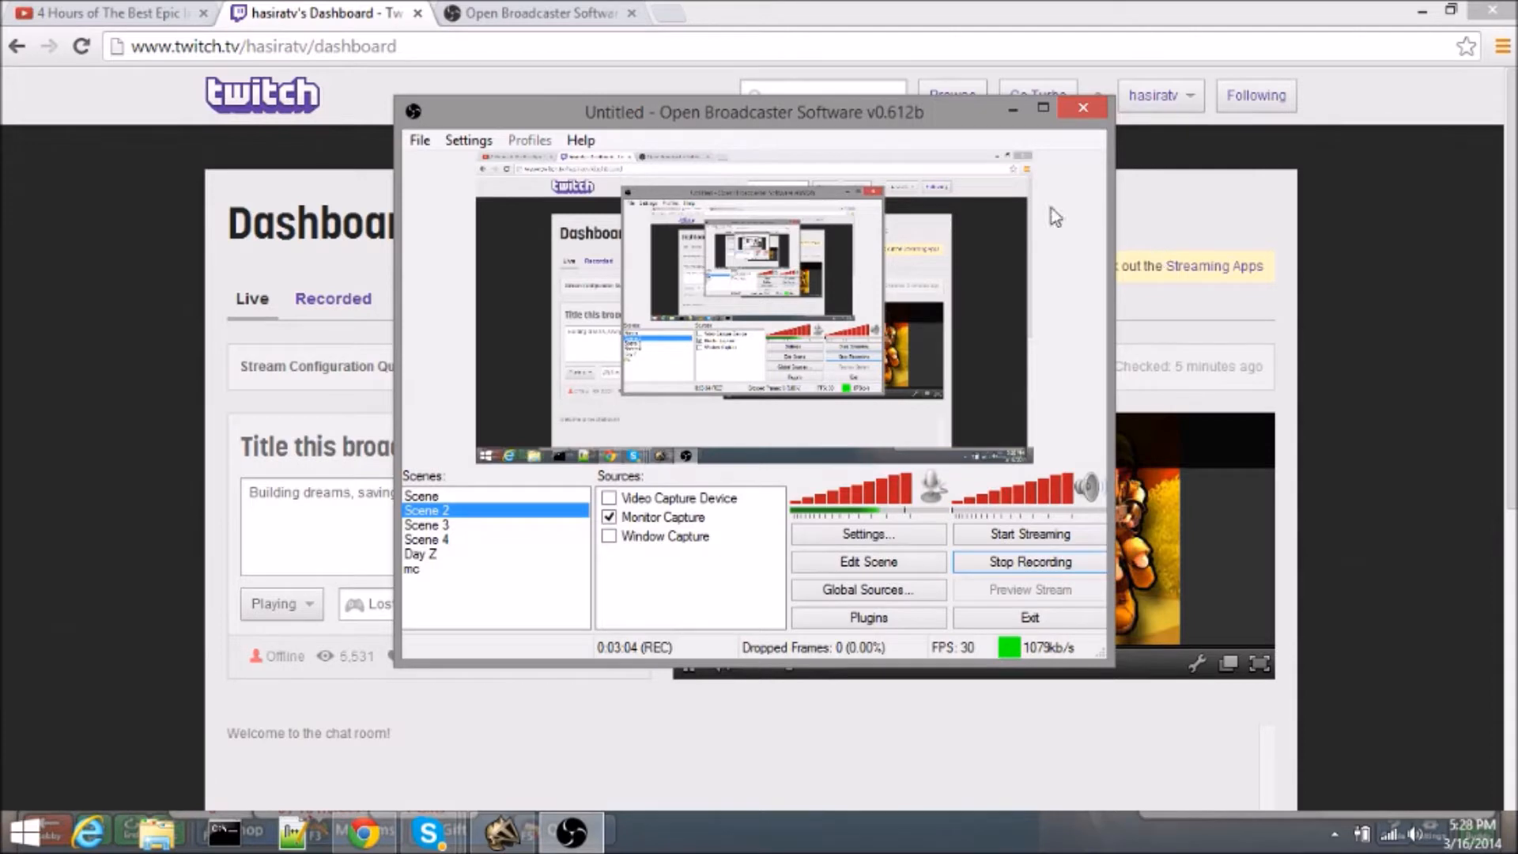
mouse_move(944, 112)
mouse_down()
mouse_move(800, 115)
mouse_move(948, 96)
mouse_up()
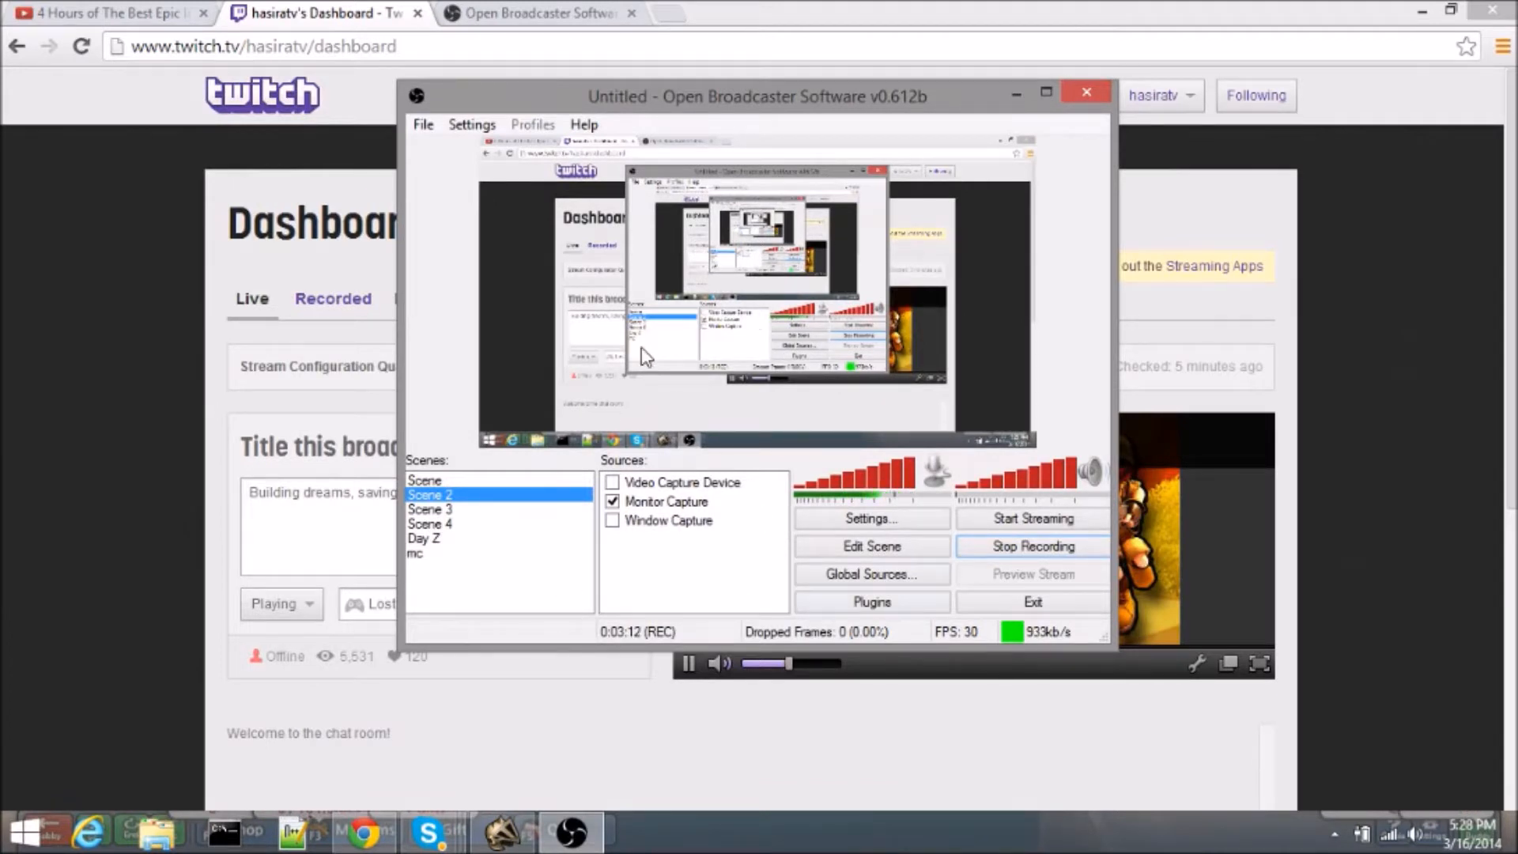
- Open the program settings and examine the video and audio encoding options, including the maximum bitrate
click(472, 124)
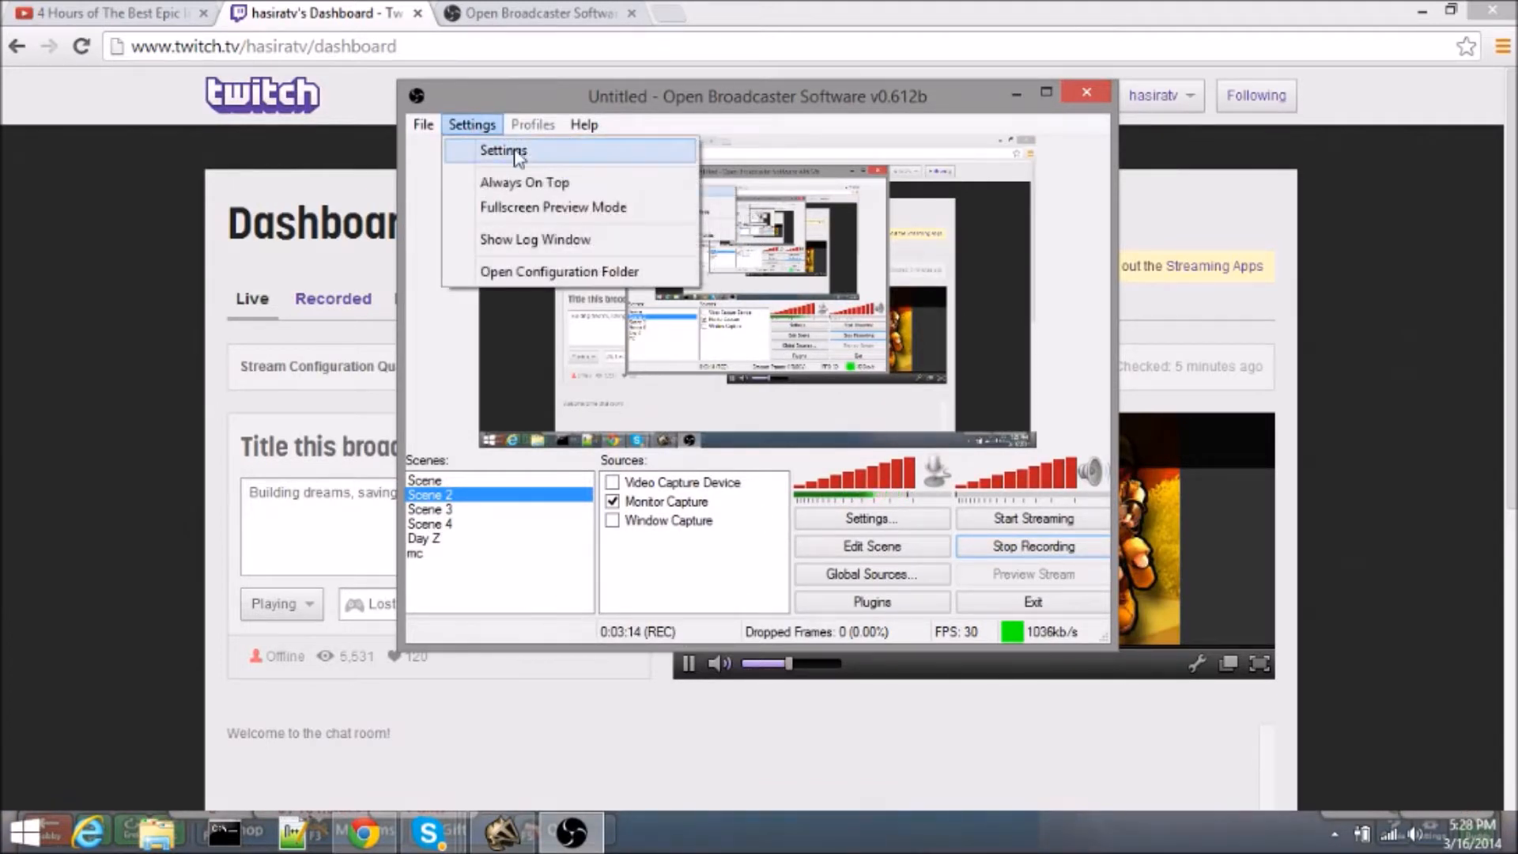
click(503, 150)
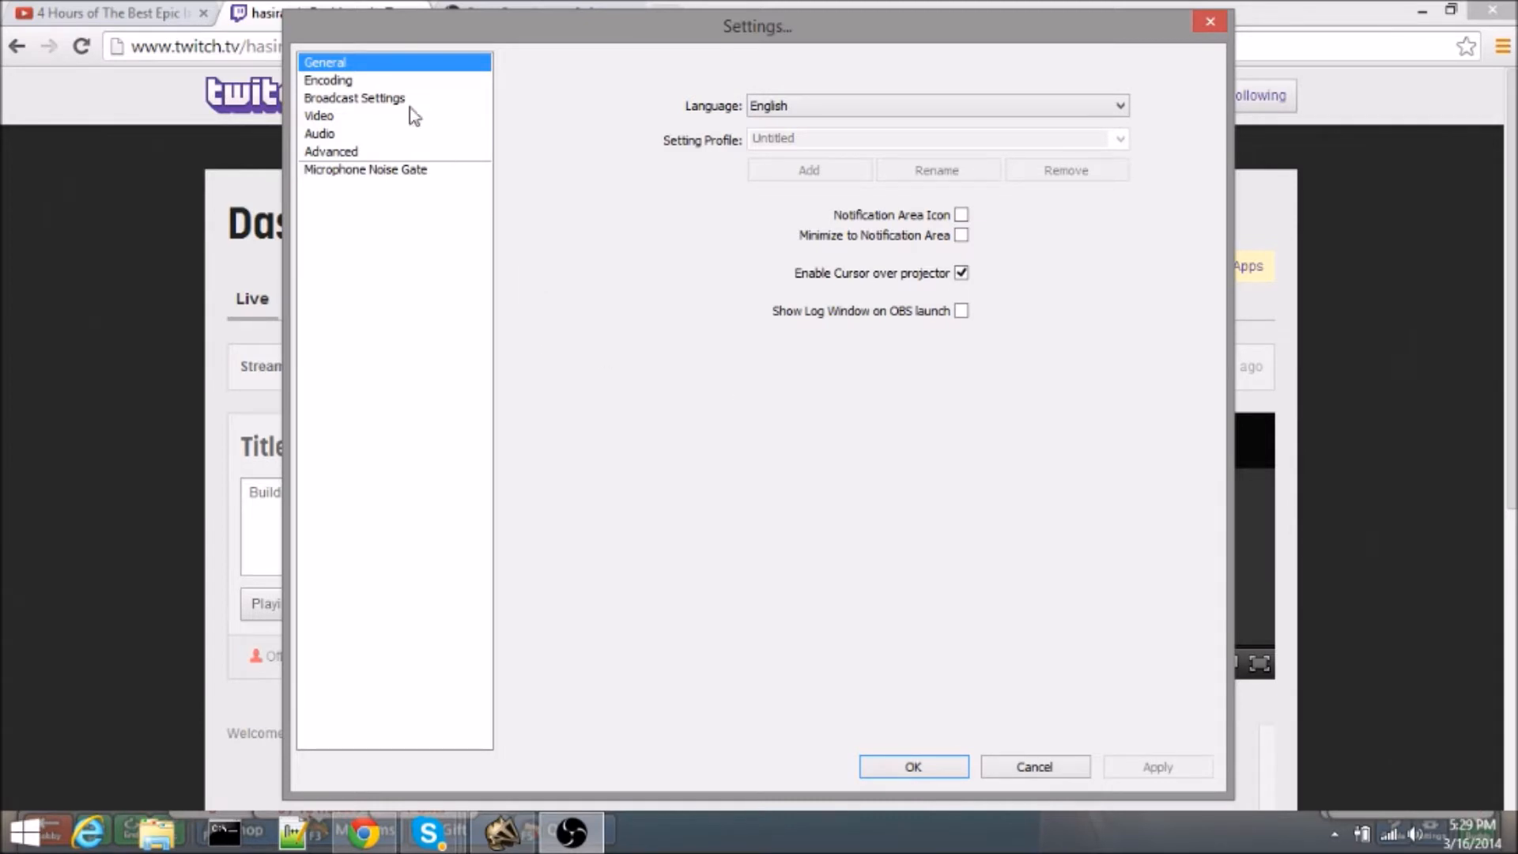
click(434, 87)
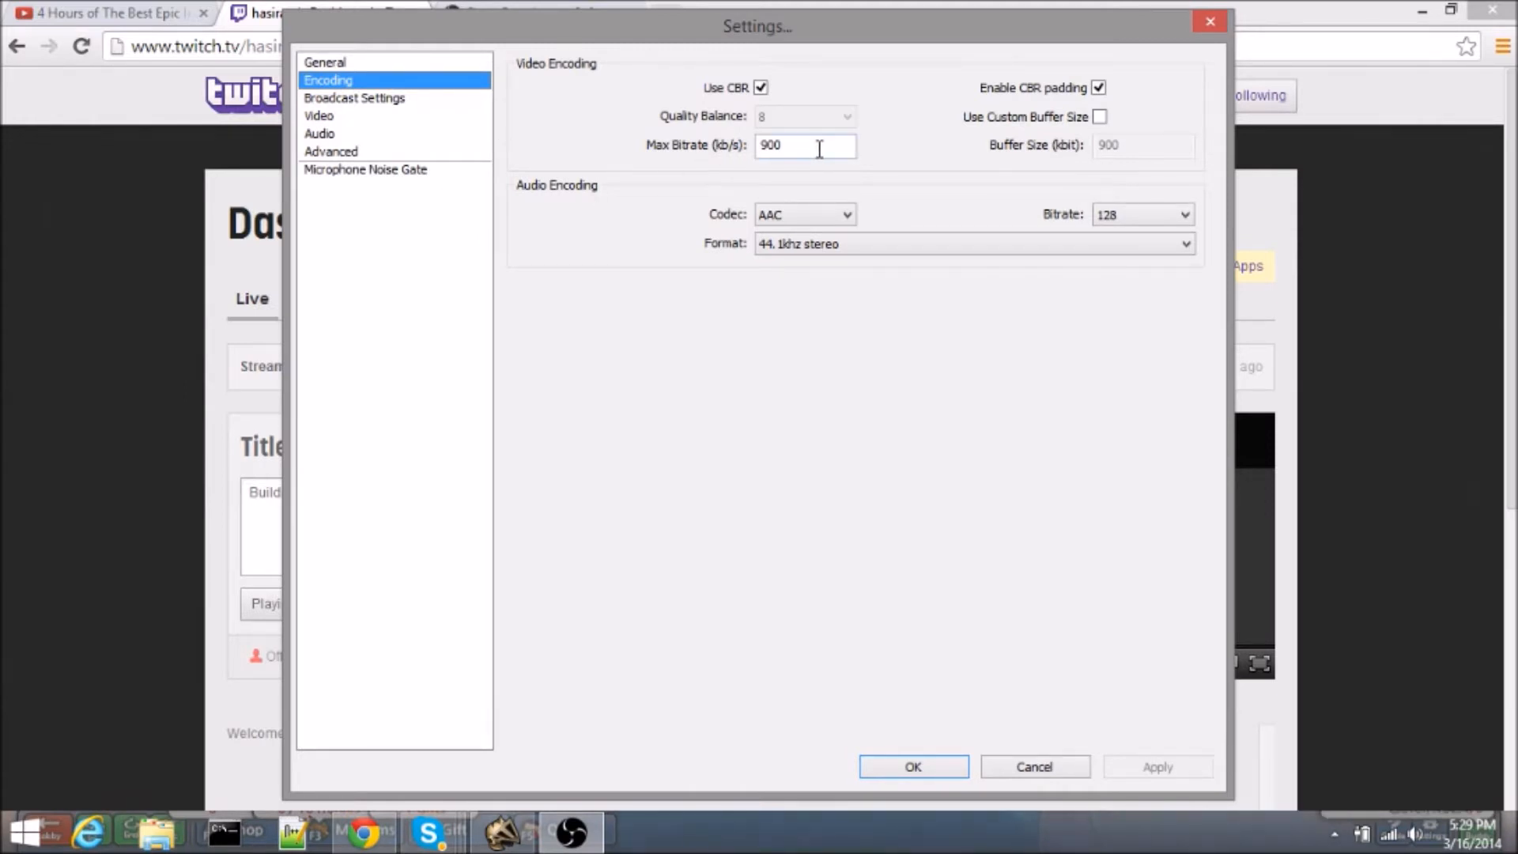
mouse_move(826, 150)
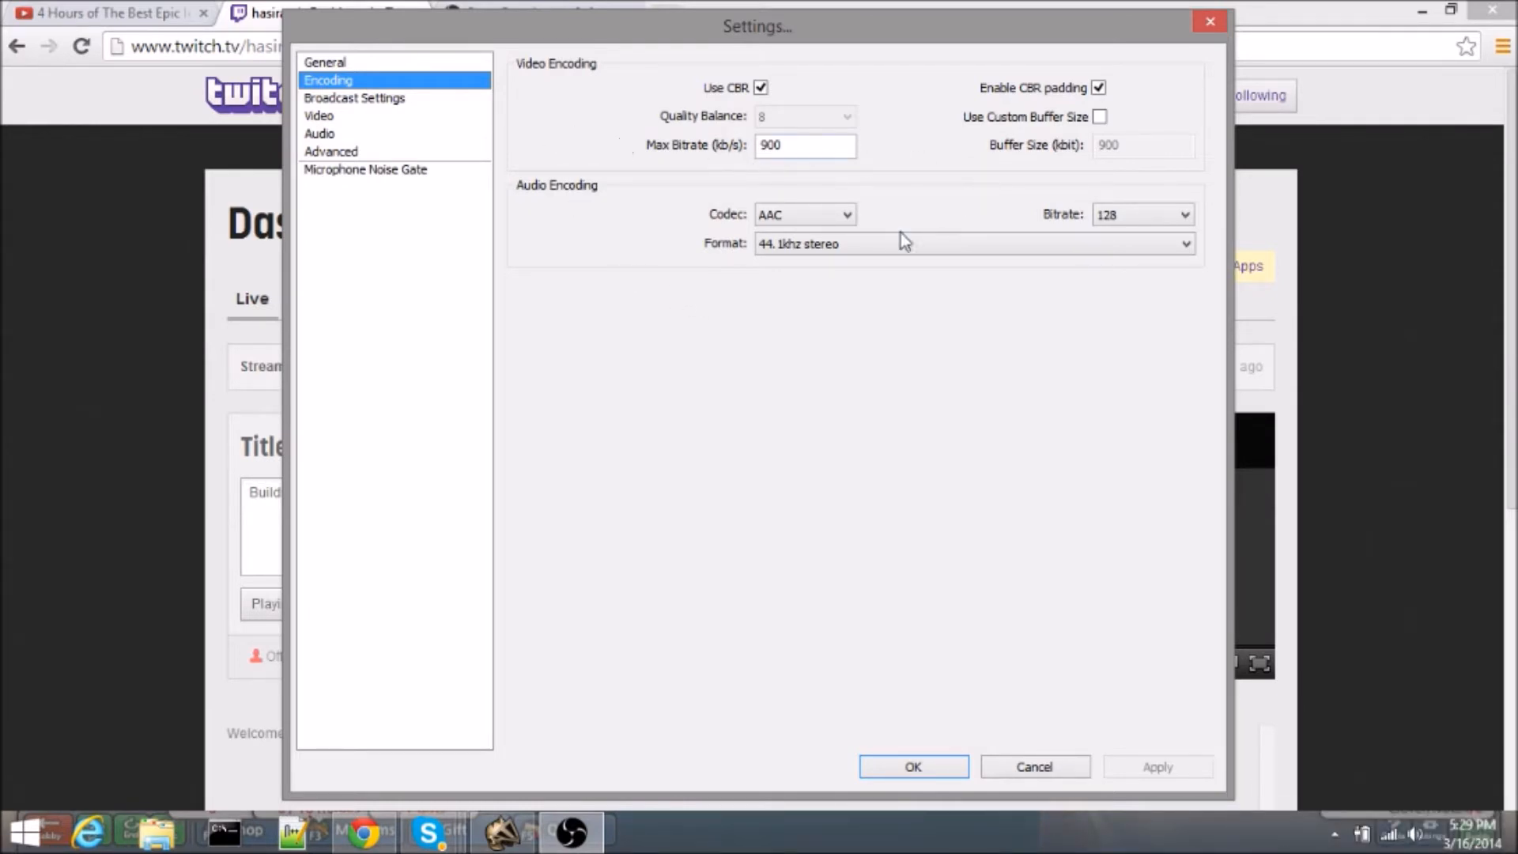
- In the broadcast settings, check the mode options and choose Twitch / Justin.tv as the streaming service
click(434, 108)
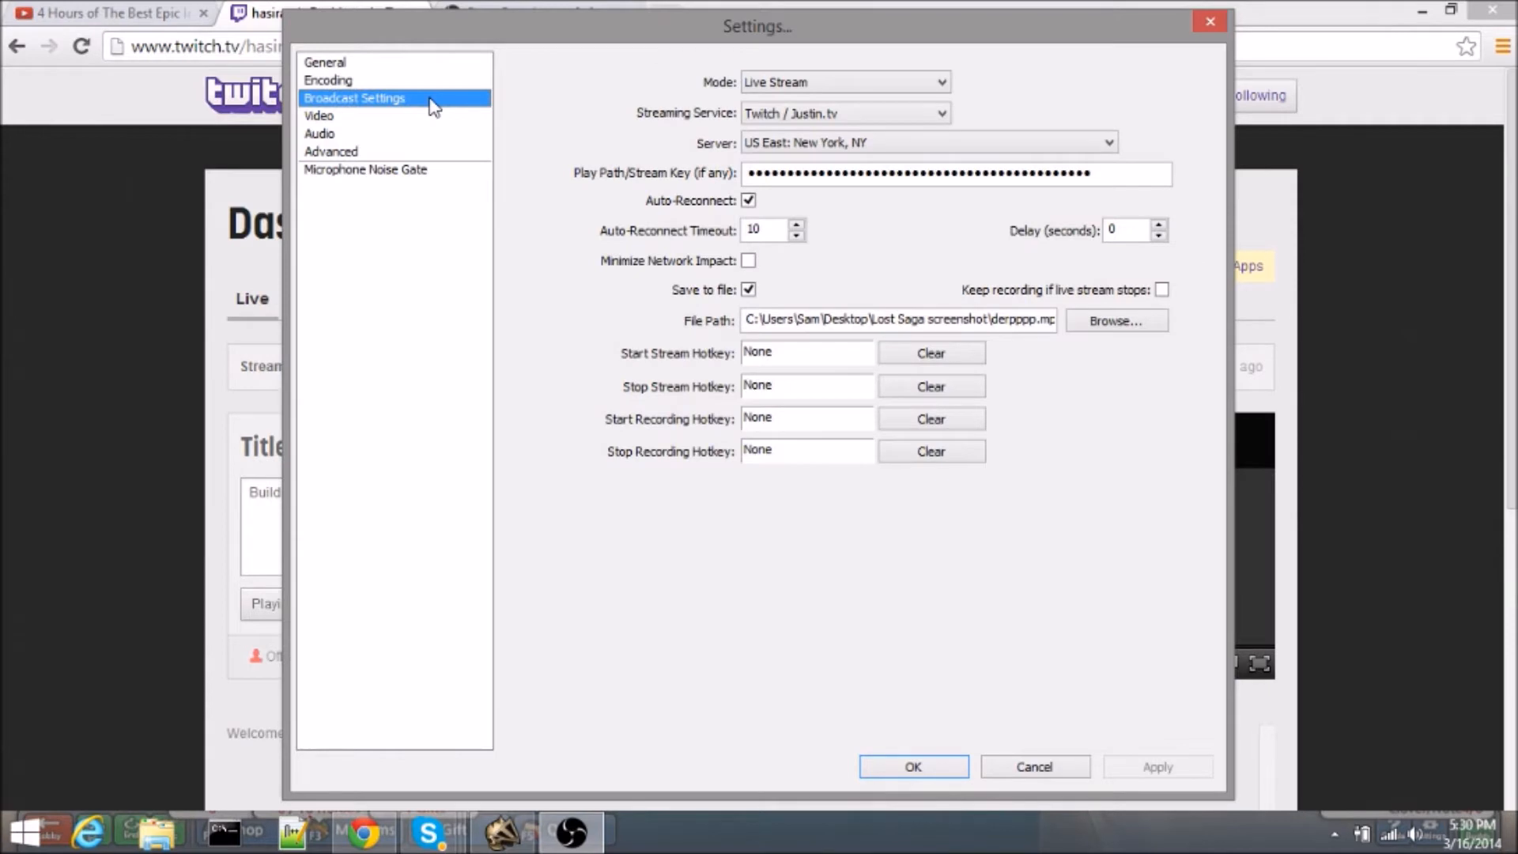
click(808, 83)
click(808, 79)
click(808, 79)
click(811, 89)
click(872, 112)
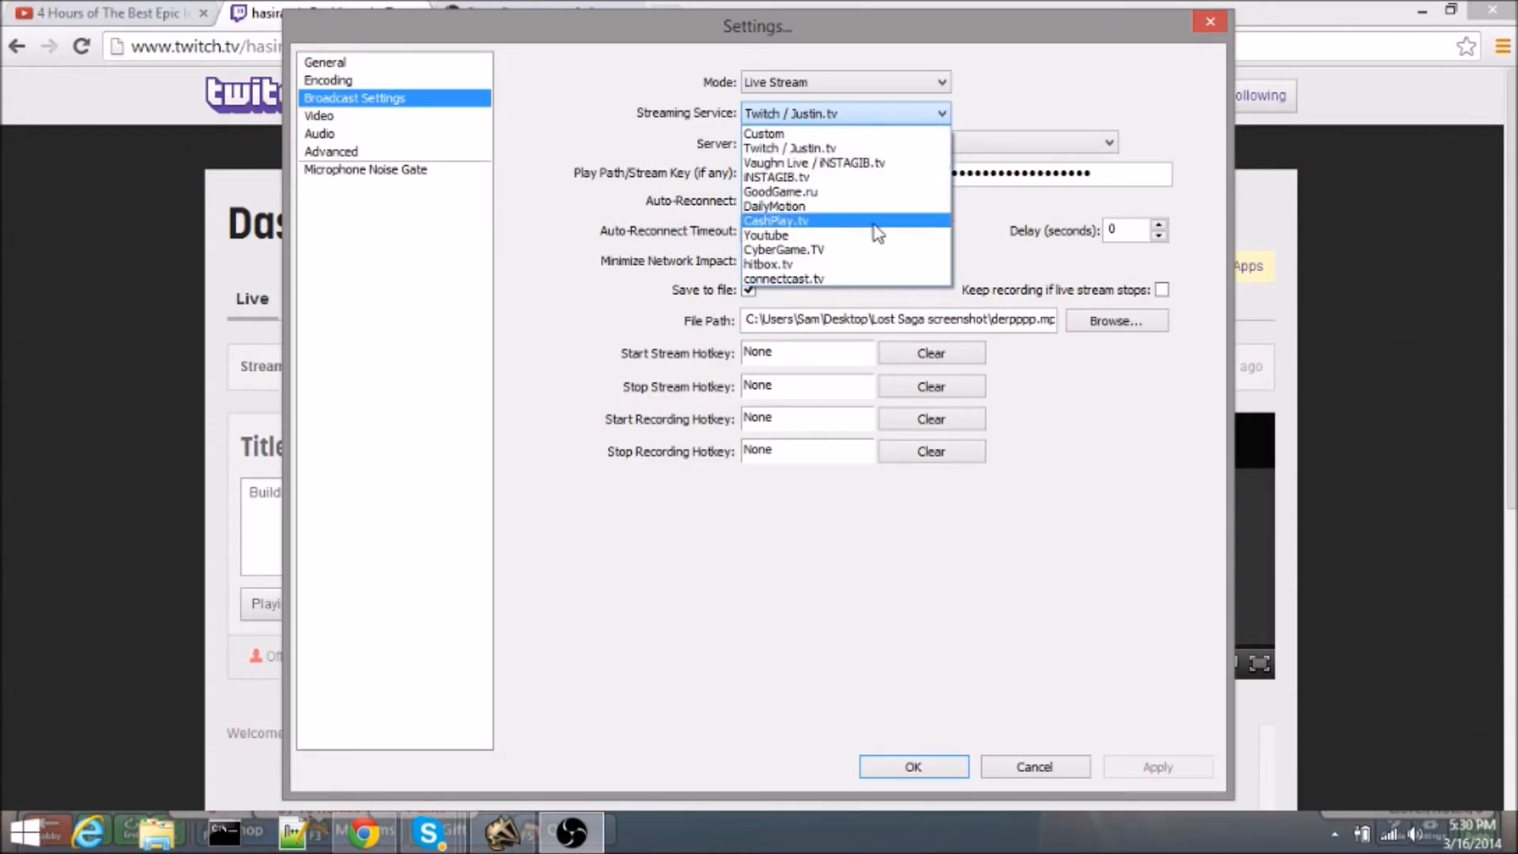
click(822, 147)
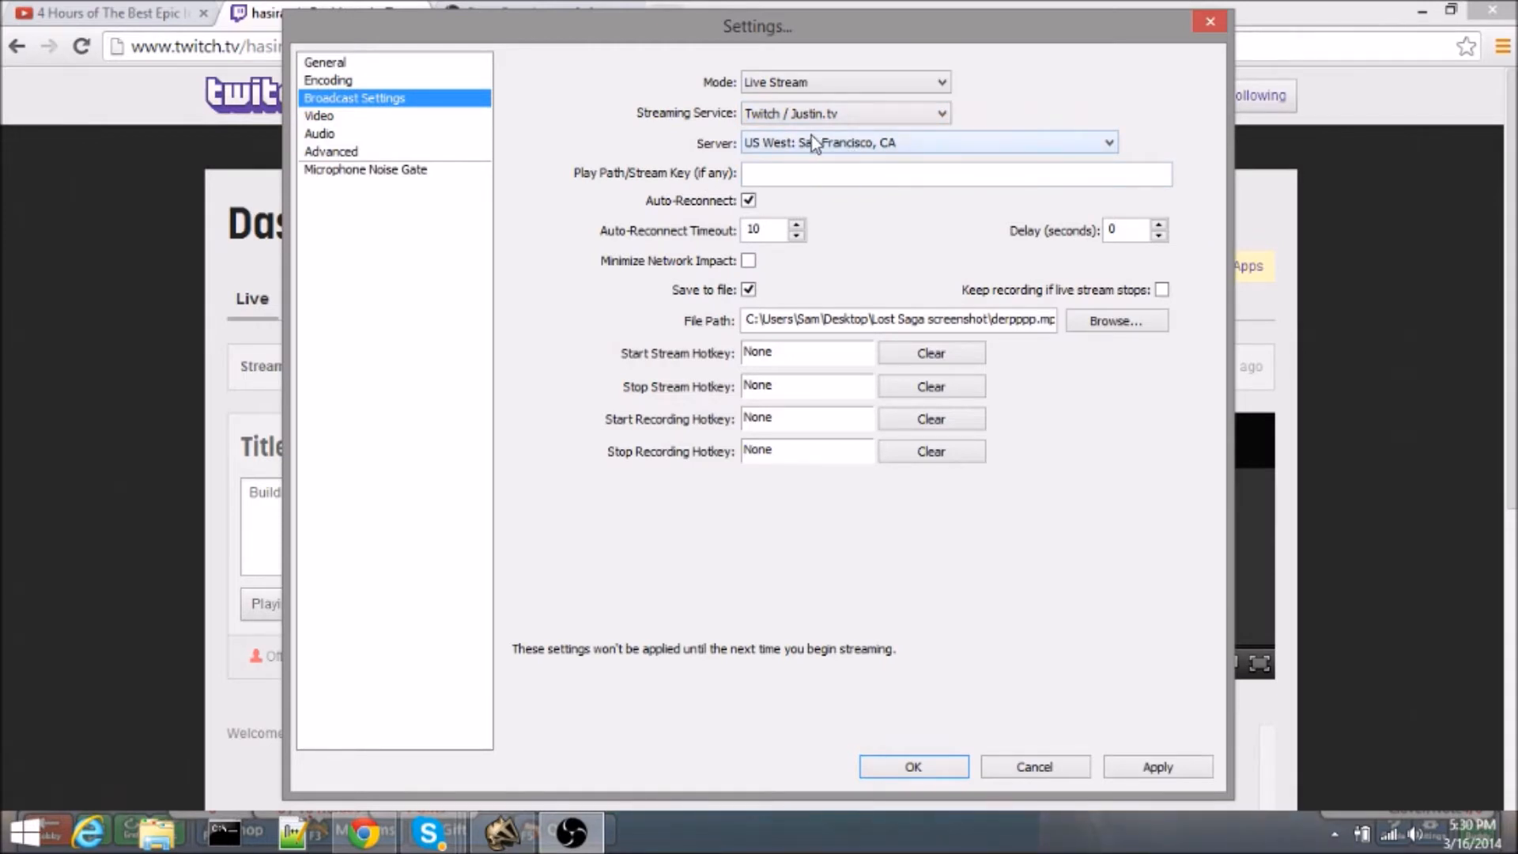
- Choose the US East: New York, NY server, then discard the broadcast changes and go to the video settings
click(873, 142)
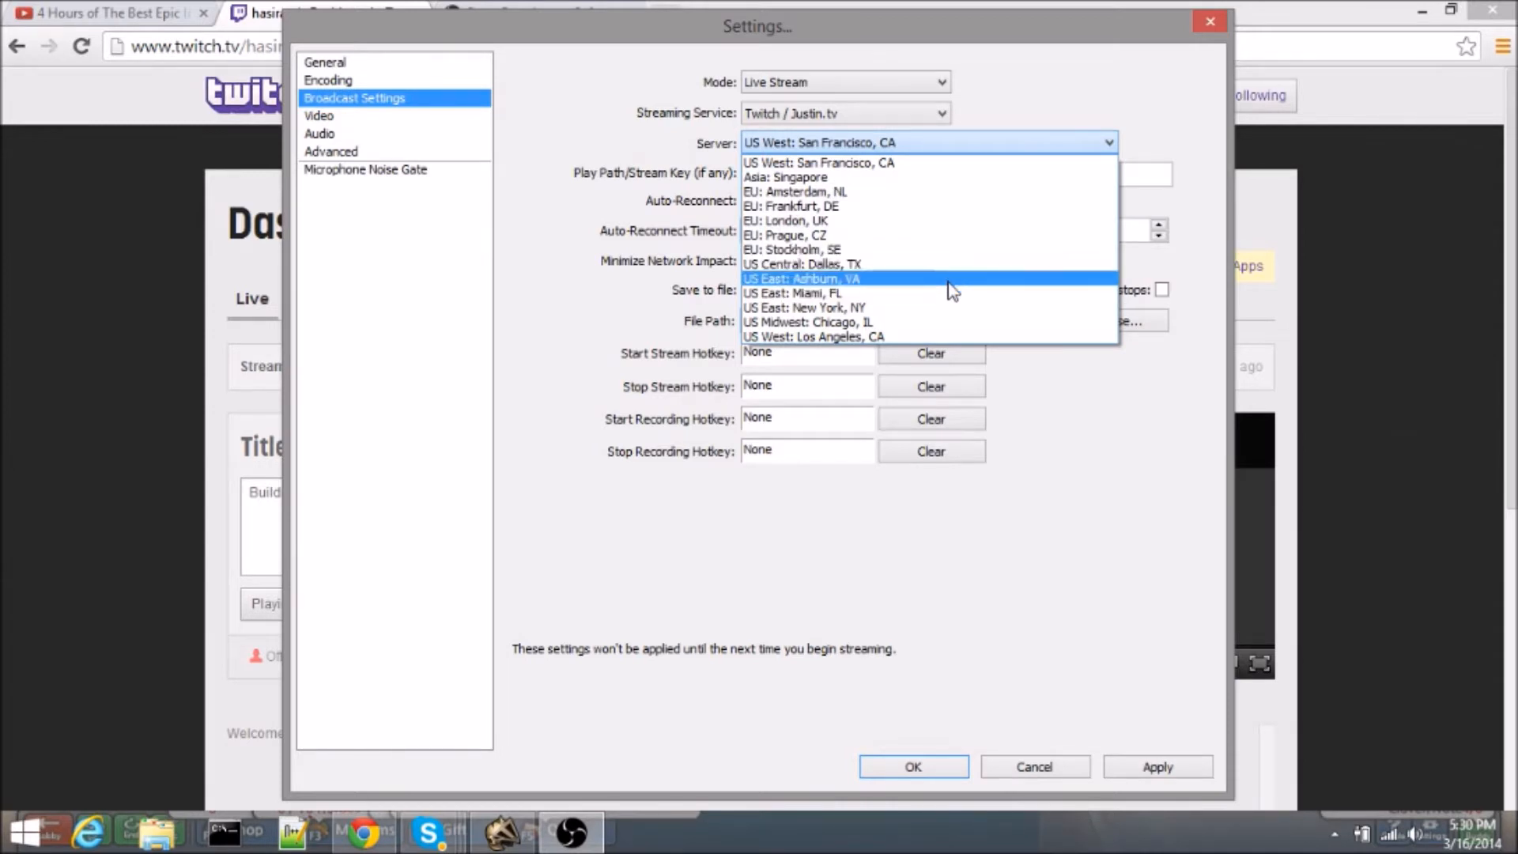
click(949, 305)
click(833, 182)
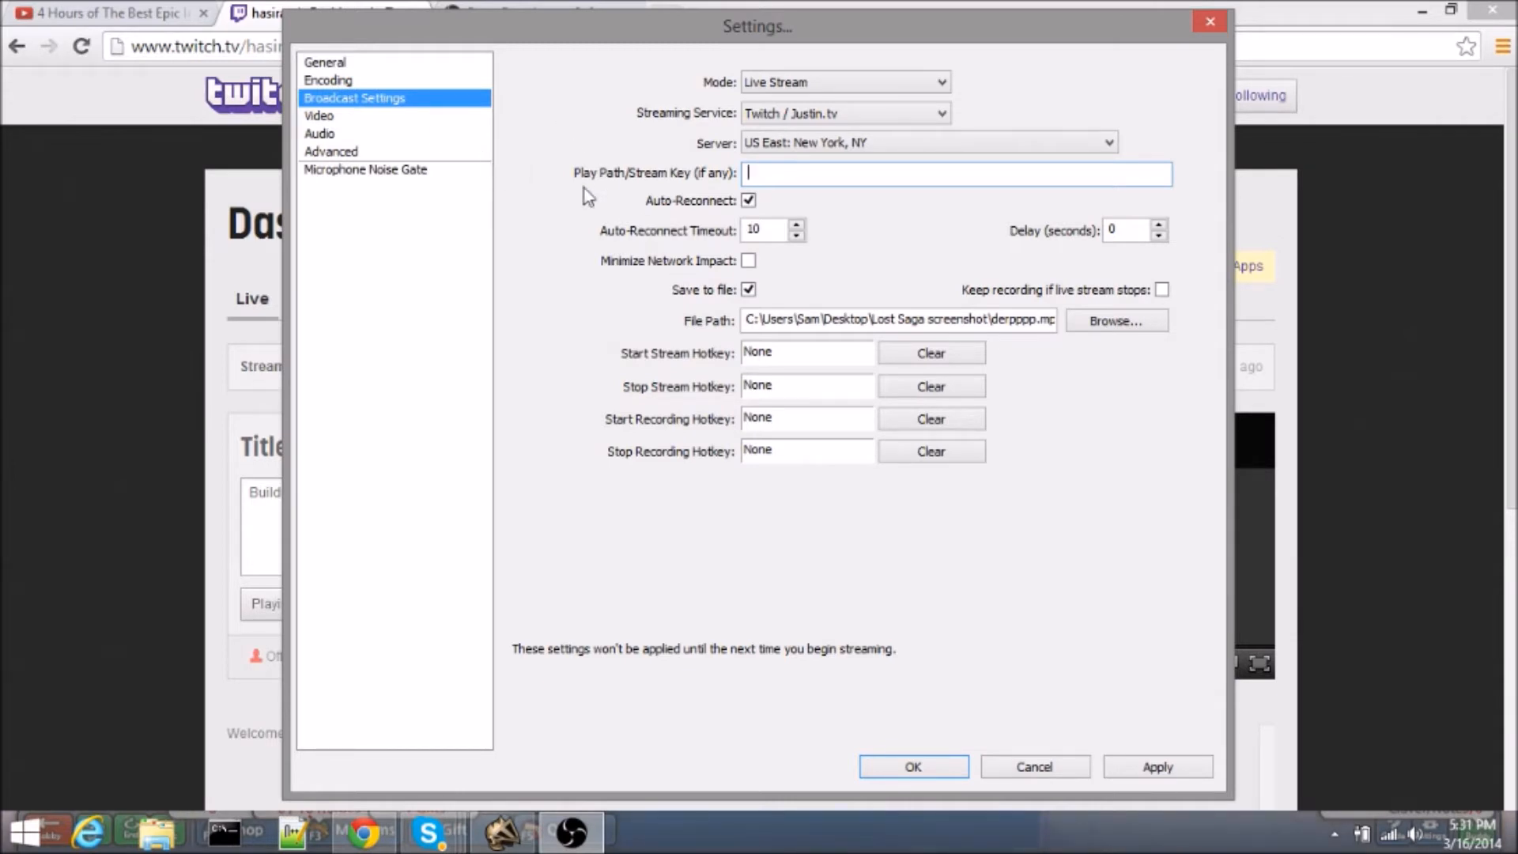
click(350, 120)
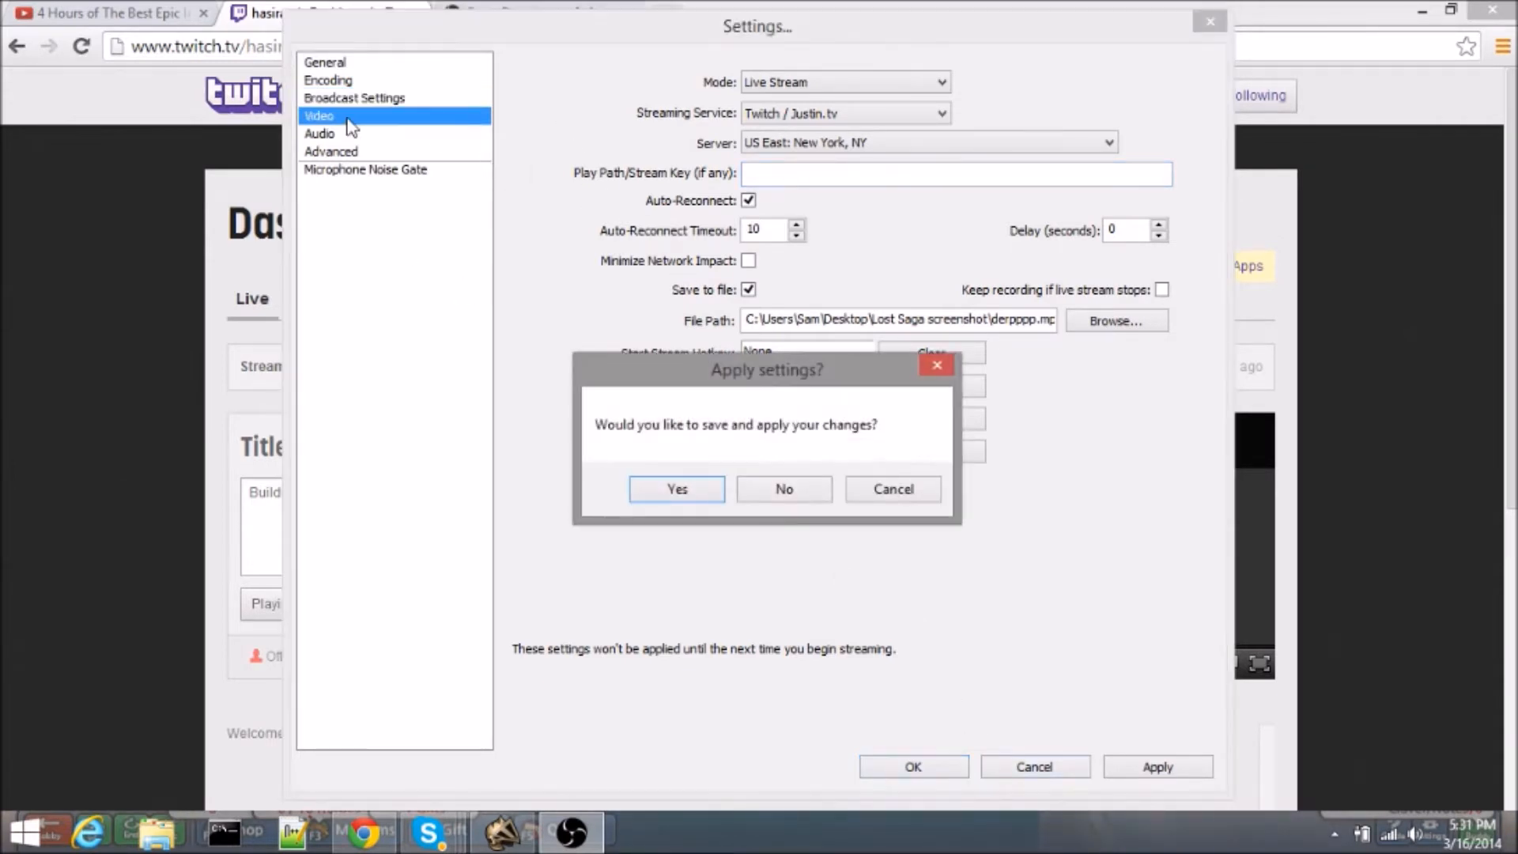
click(792, 492)
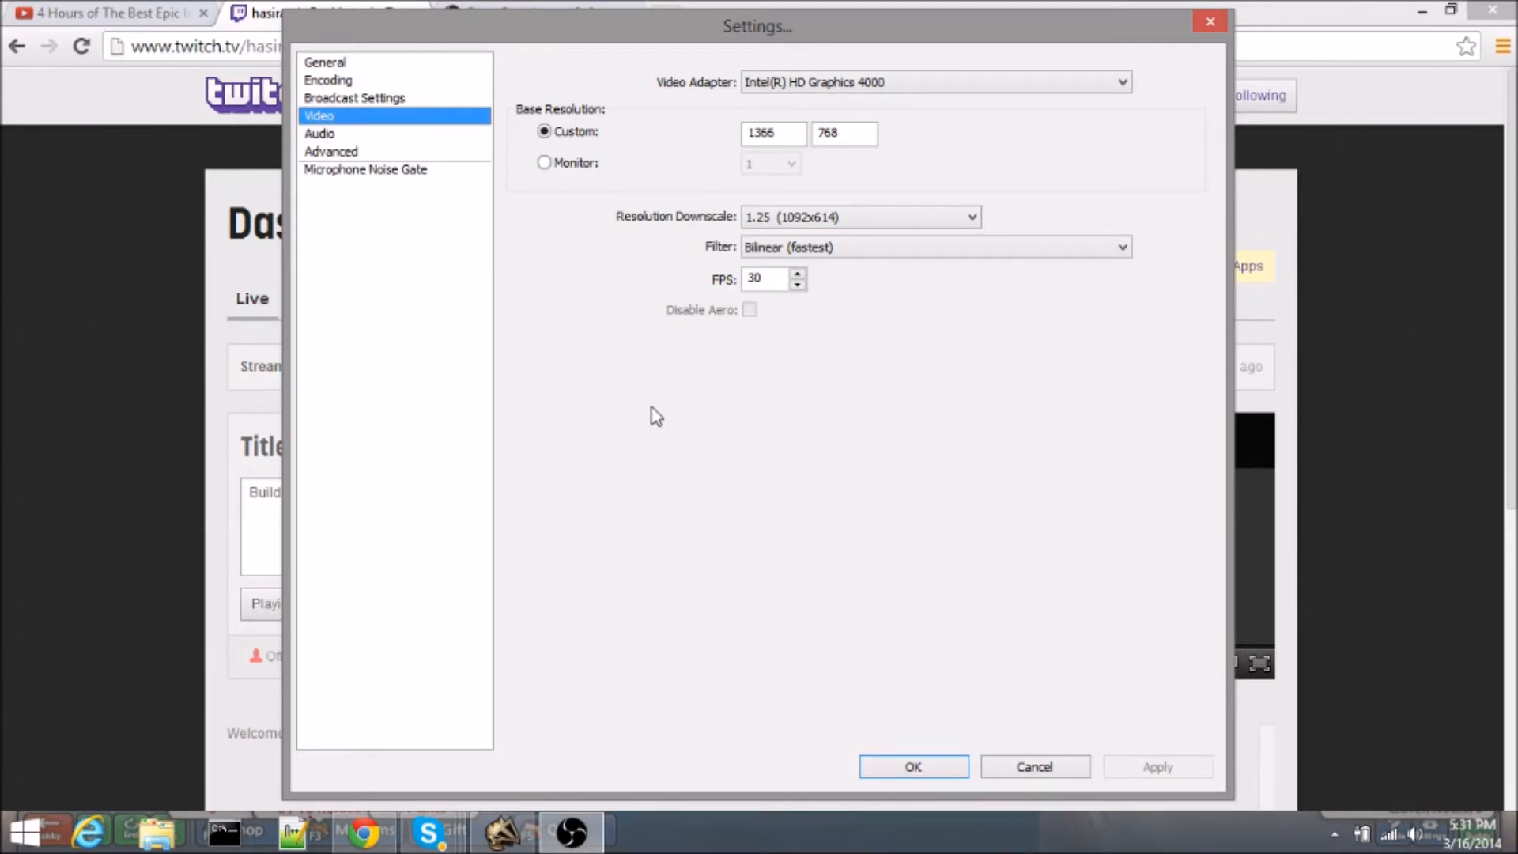
- Check the filter choices, reselect the 1.25 (1092x614) resolution downscale, and leave for the audio settings without saving
click(937, 249)
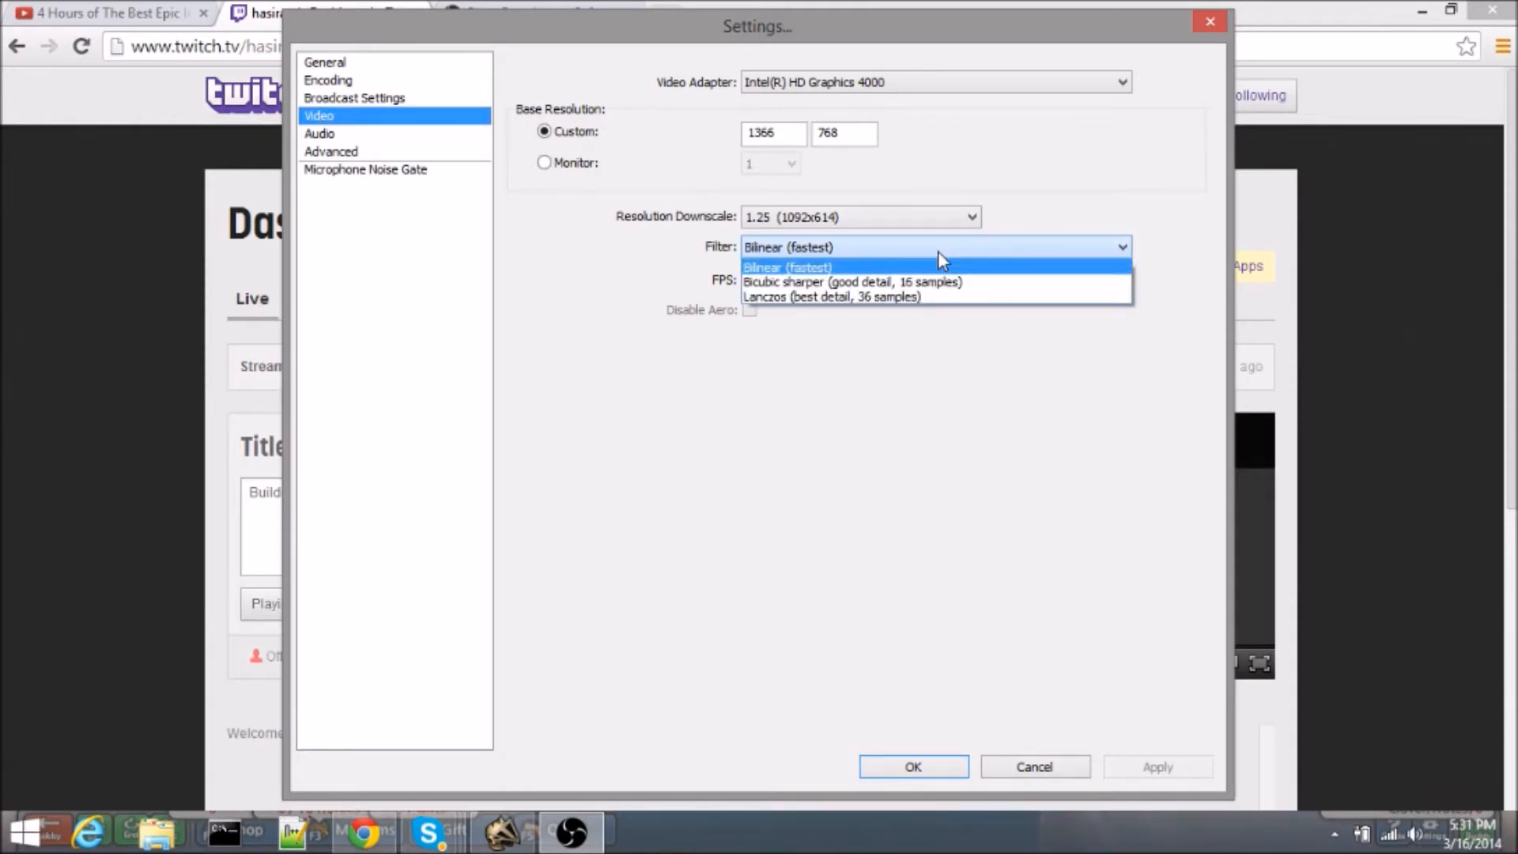
click(938, 250)
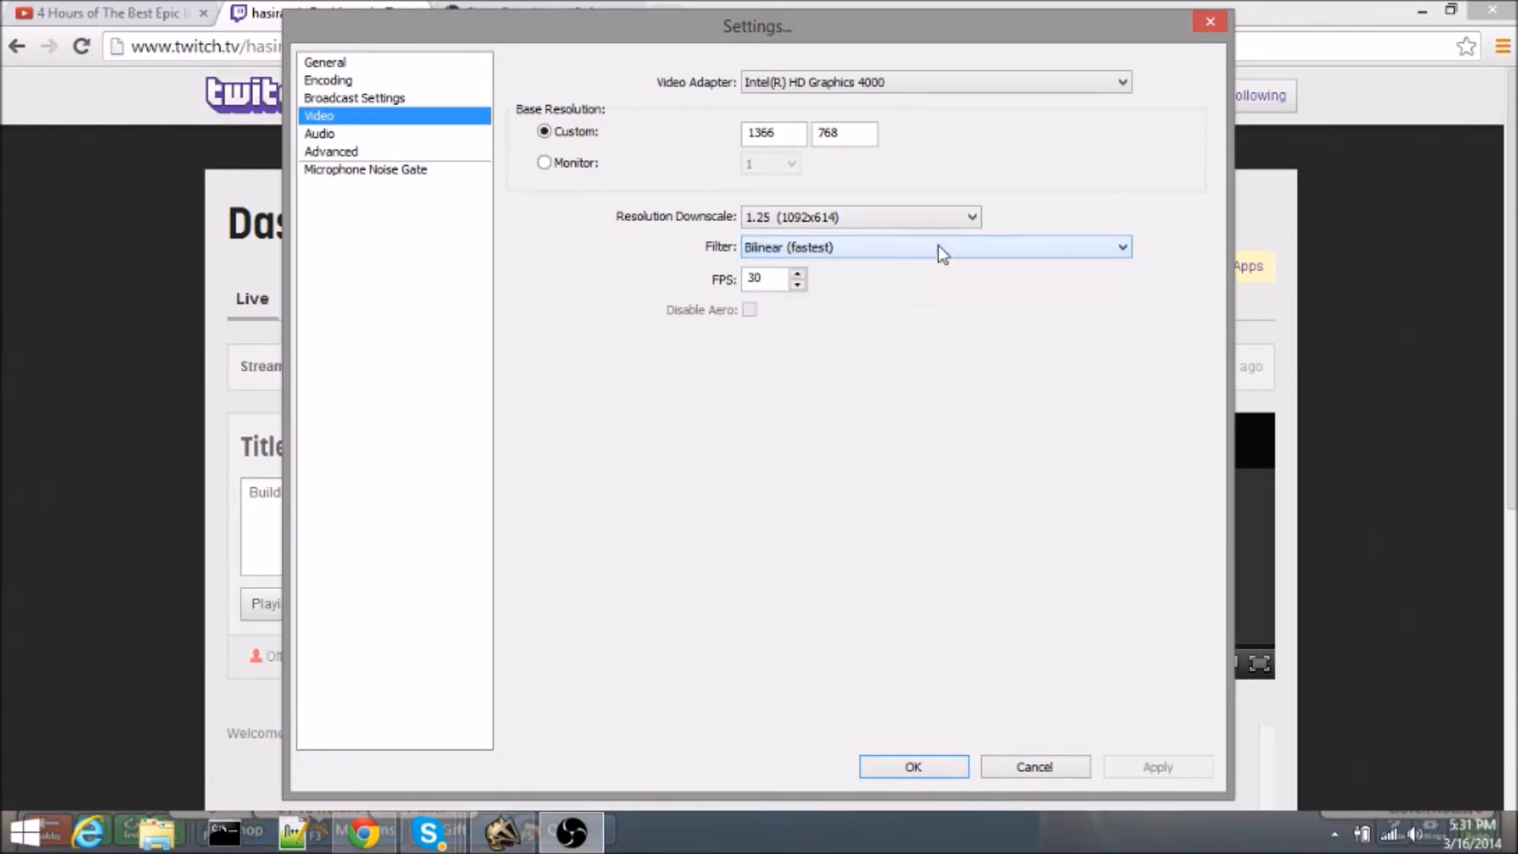
click(881, 221)
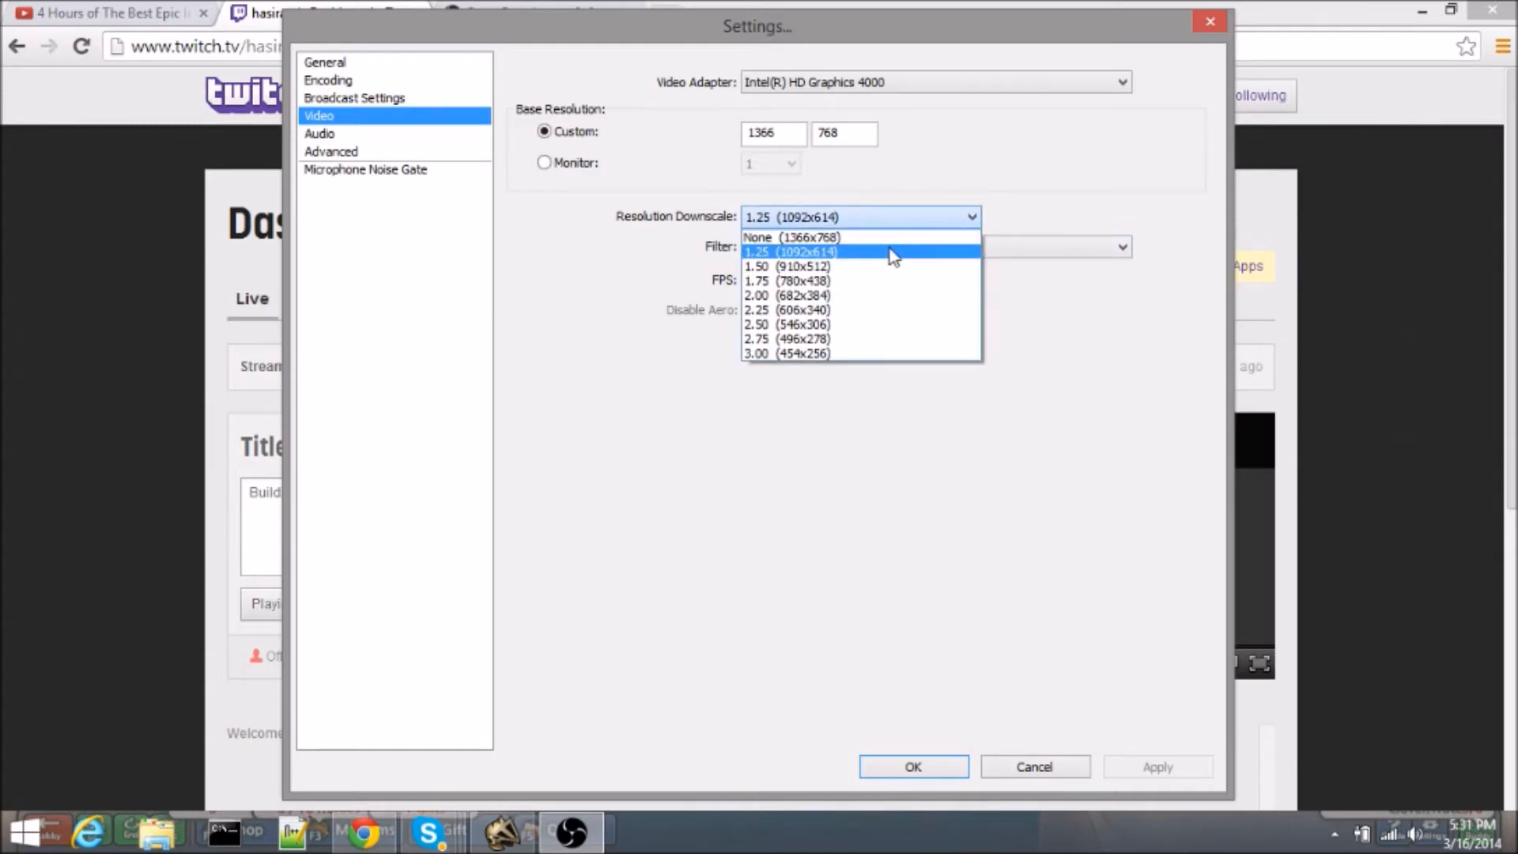
click(890, 248)
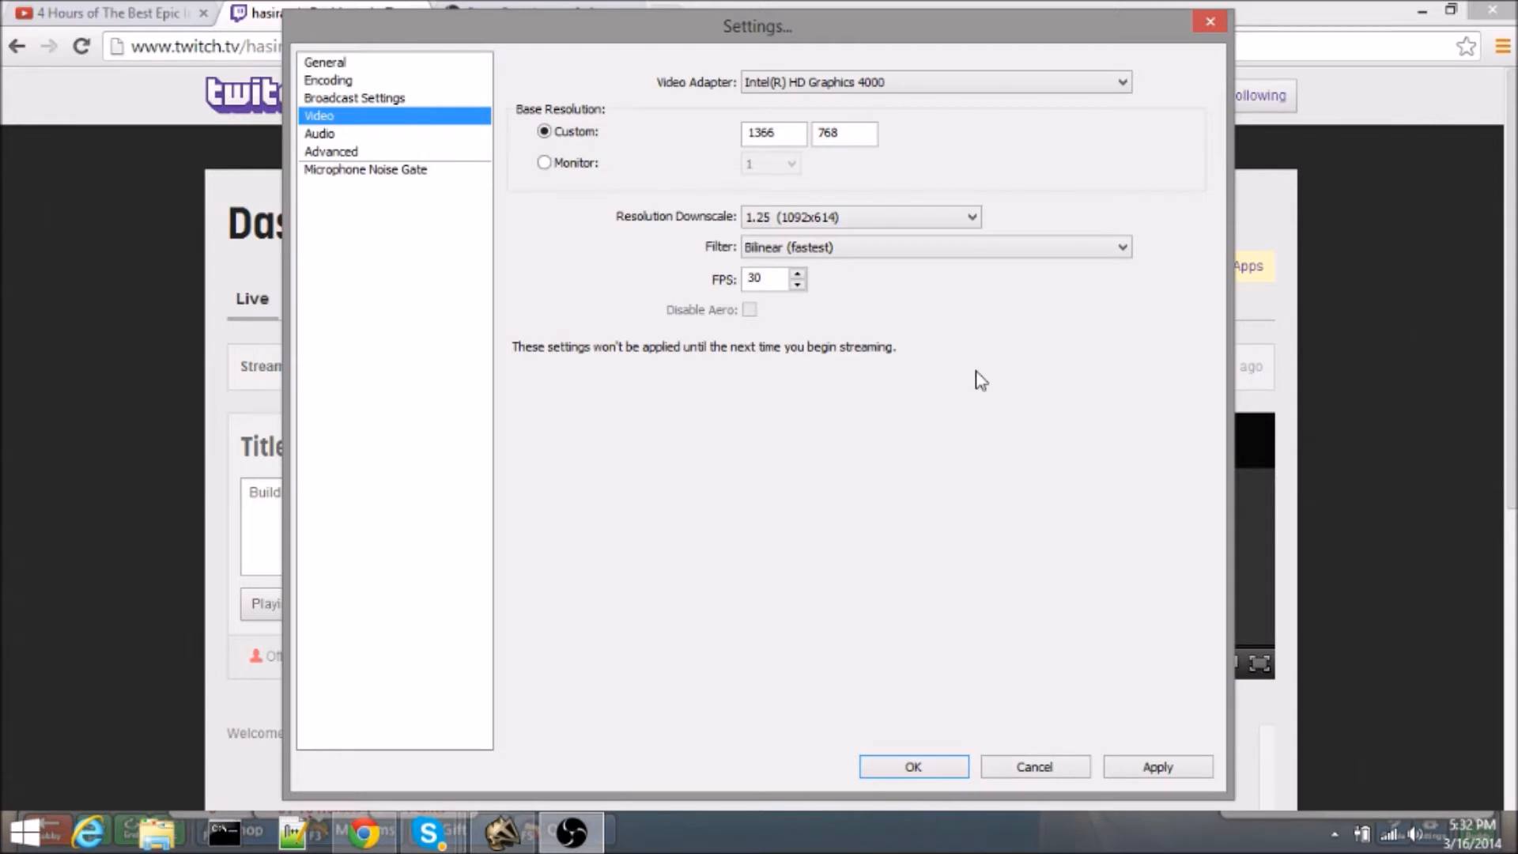
double_click(766, 280)
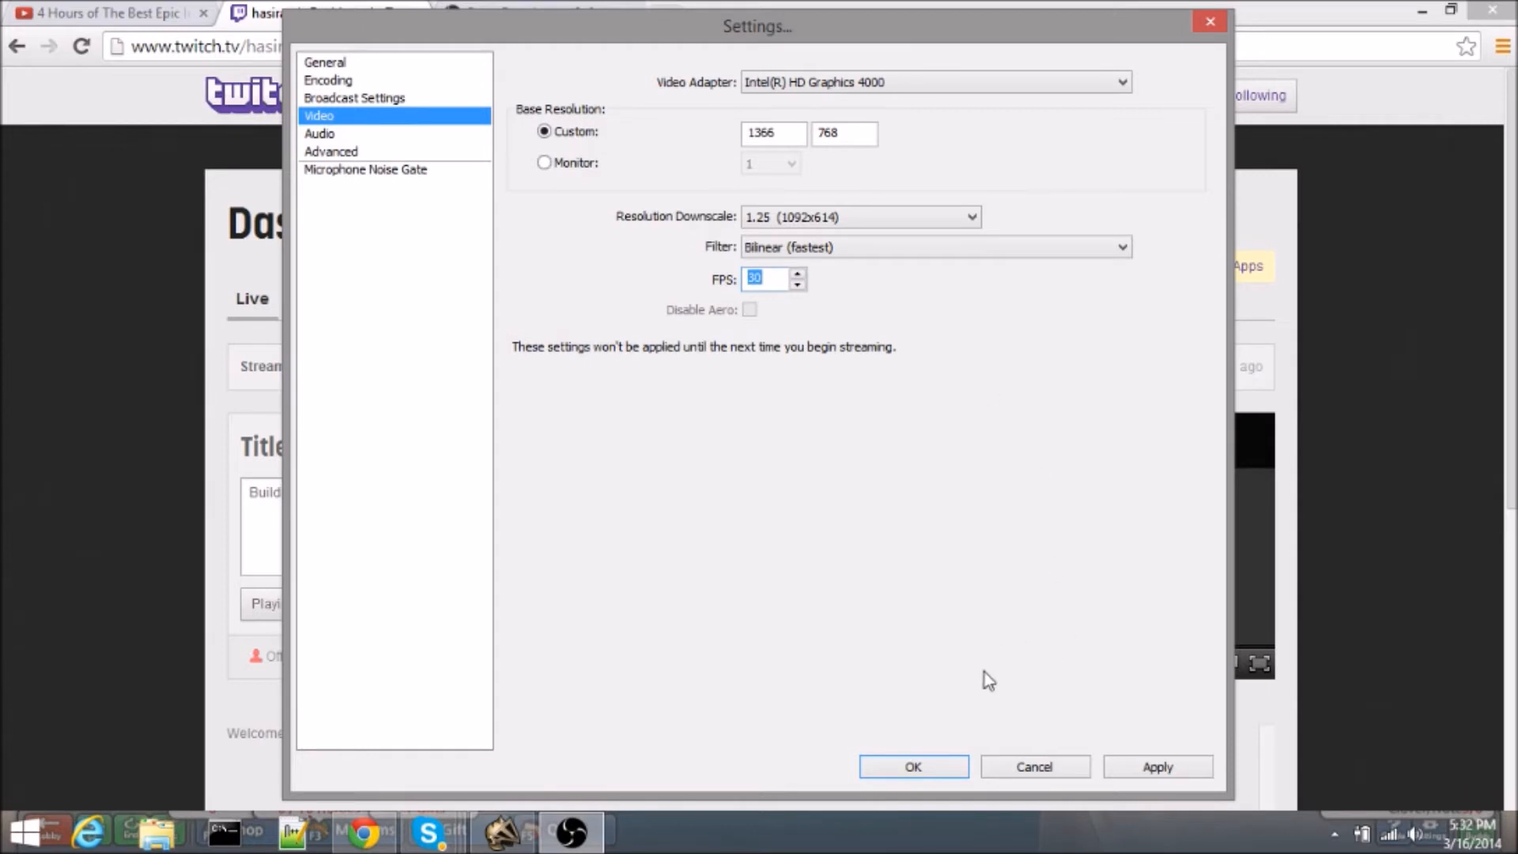
click(318, 132)
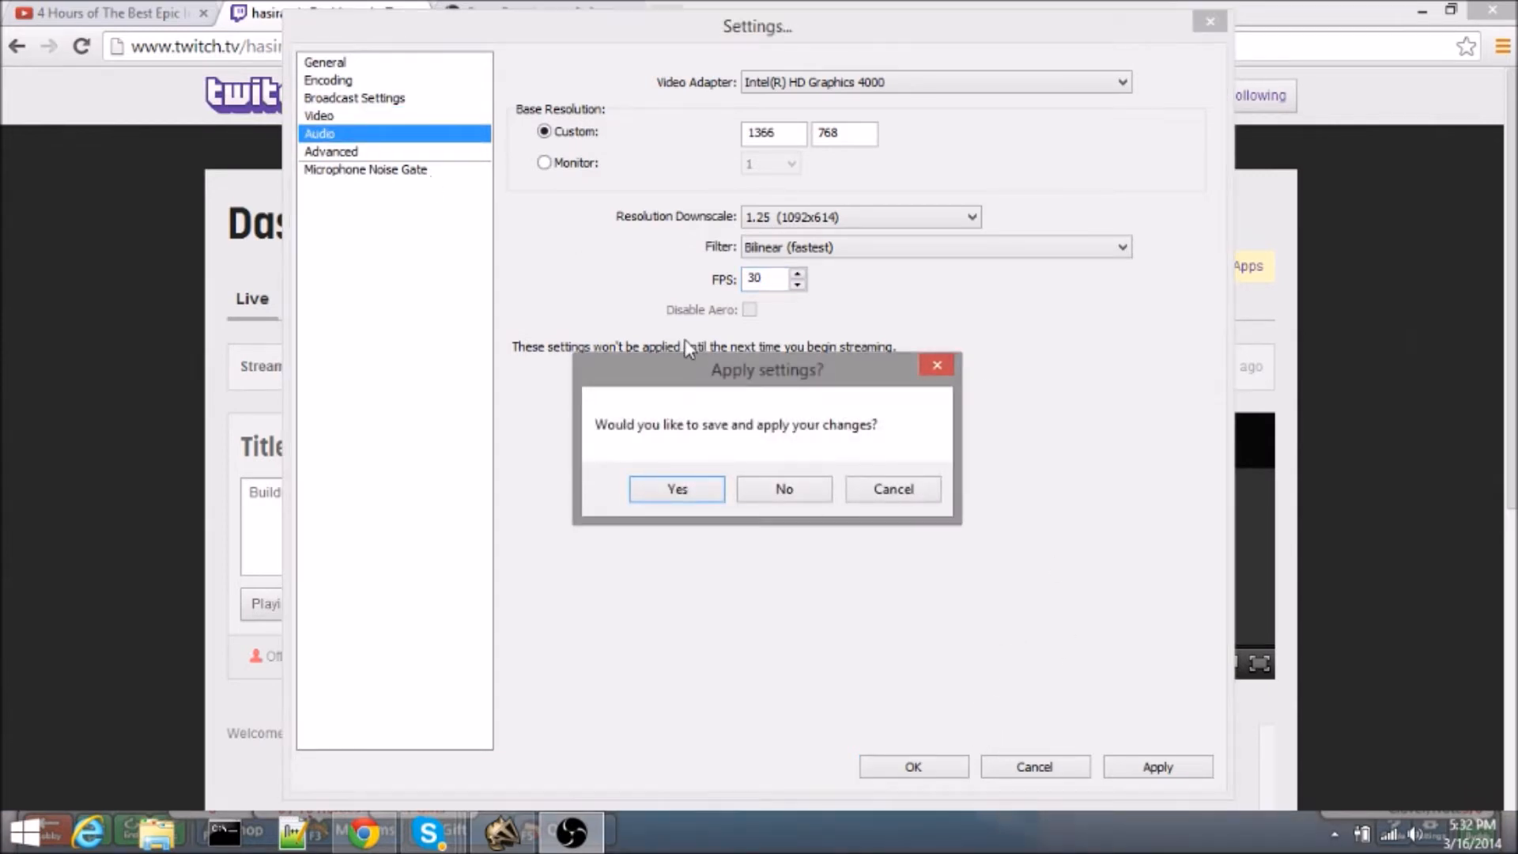
click(784, 490)
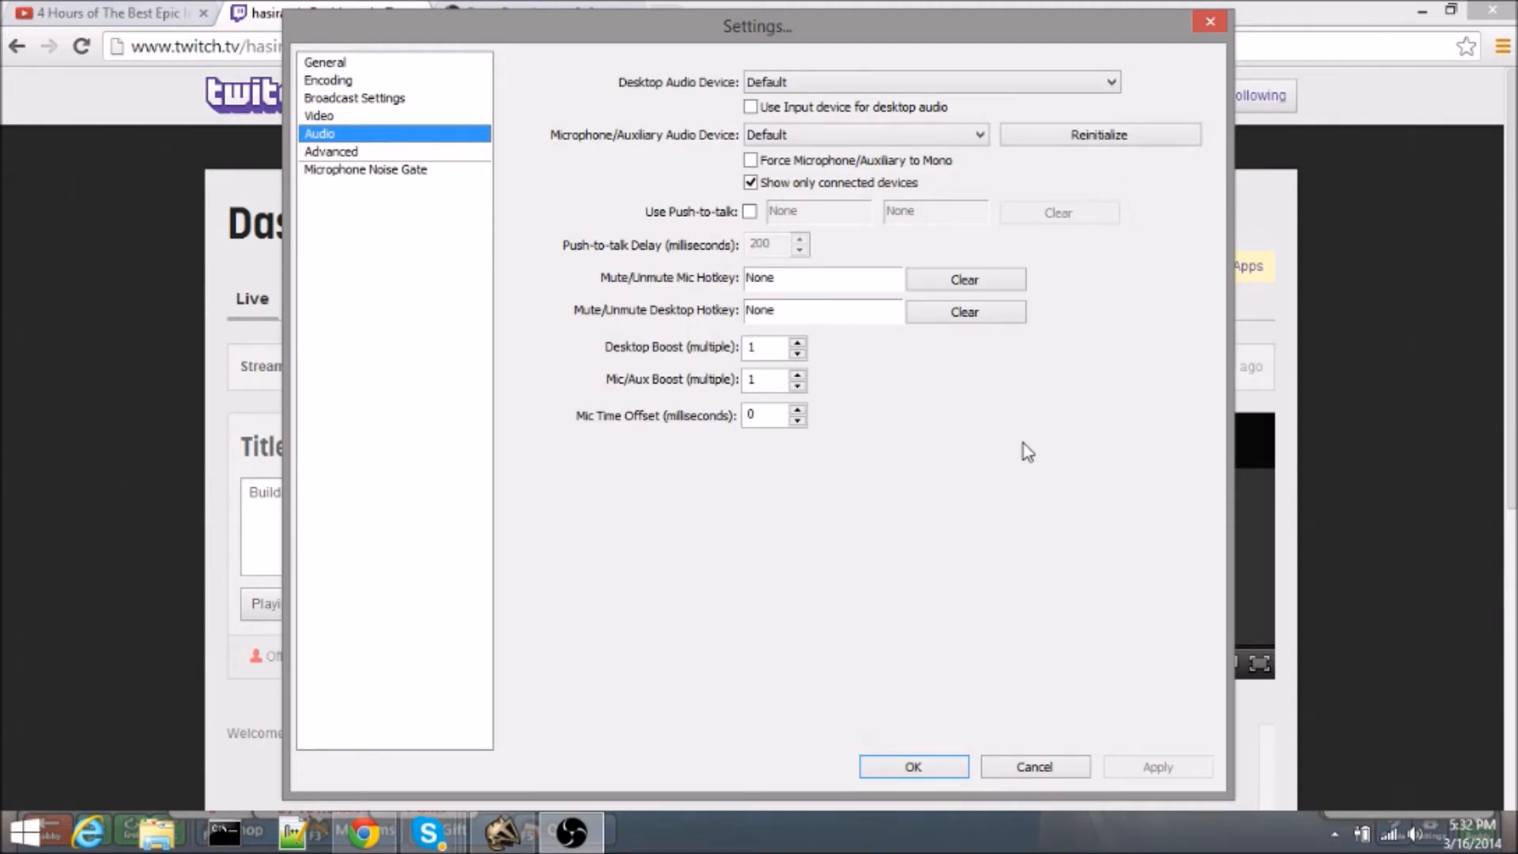
- Examine the advanced and microphone noise gate settings, and close the settings without saving
click(402, 151)
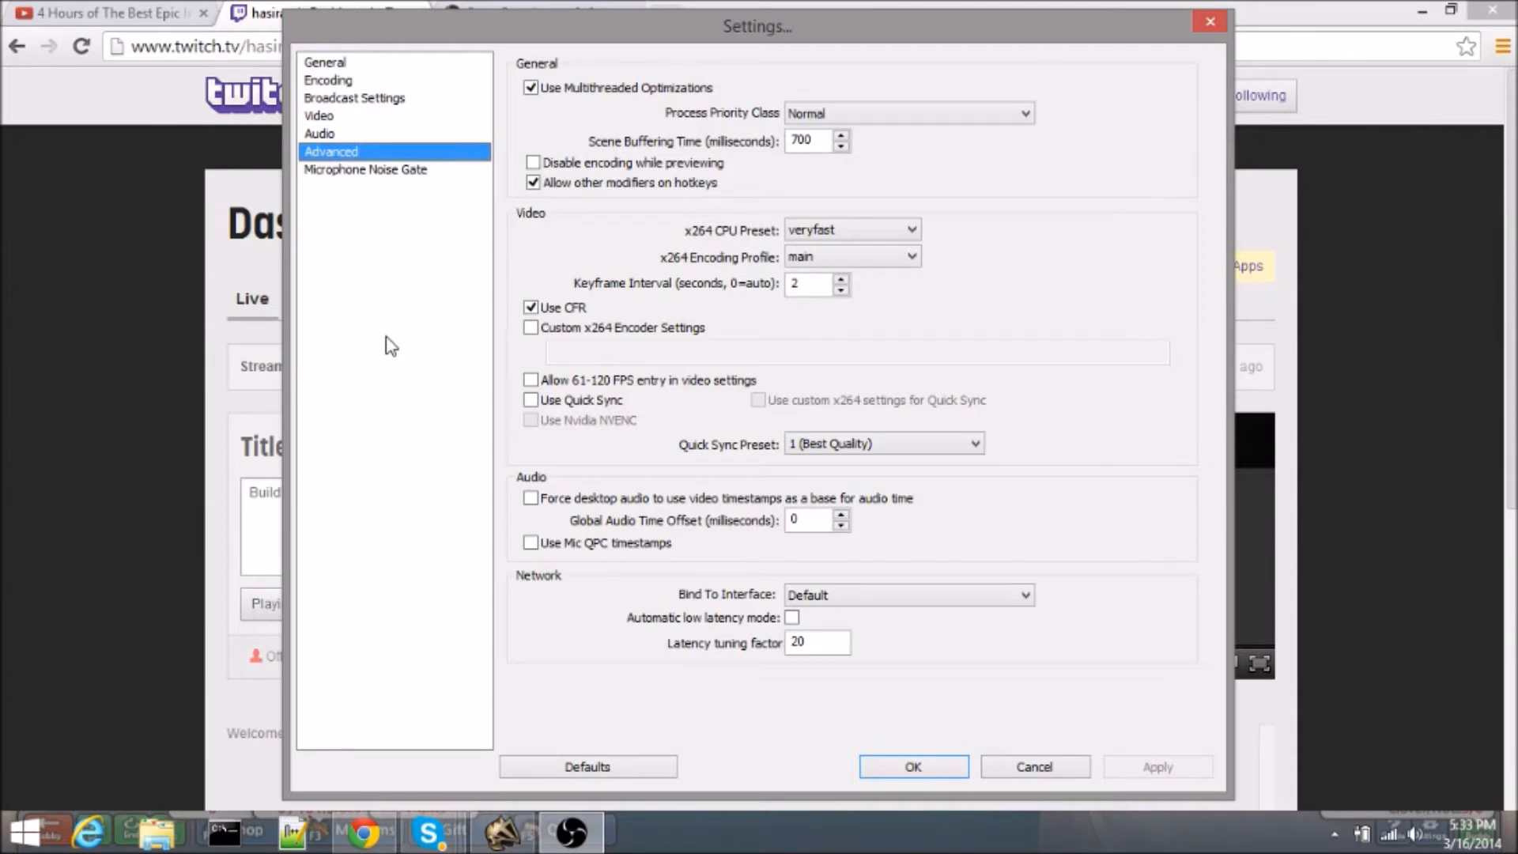
click(428, 173)
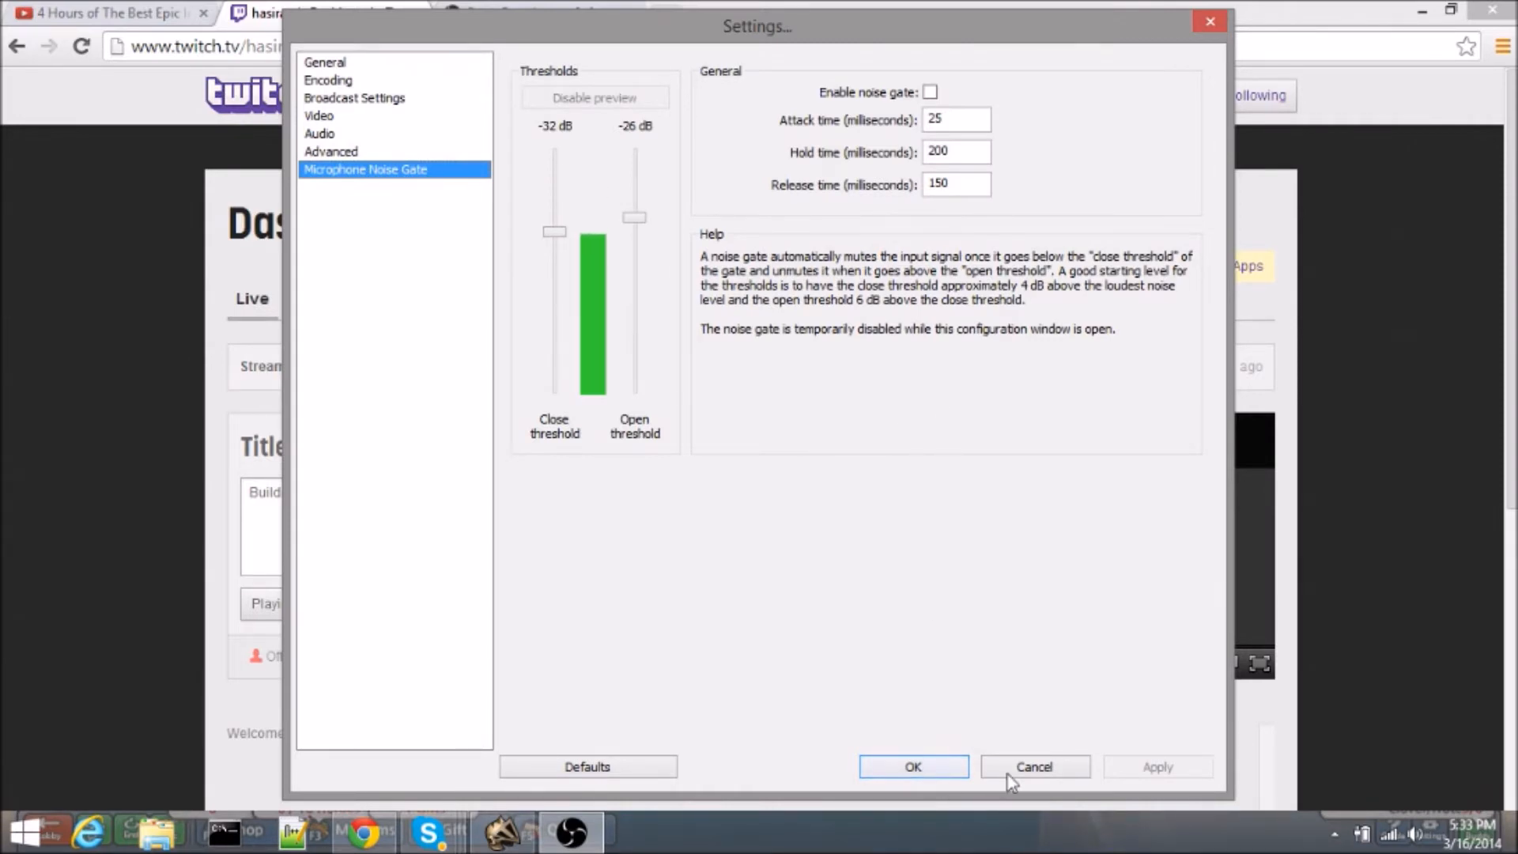
click(1034, 767)
- Reposition the program window and start adding a new scene to the scene list
drag(824, 108, 706, 110)
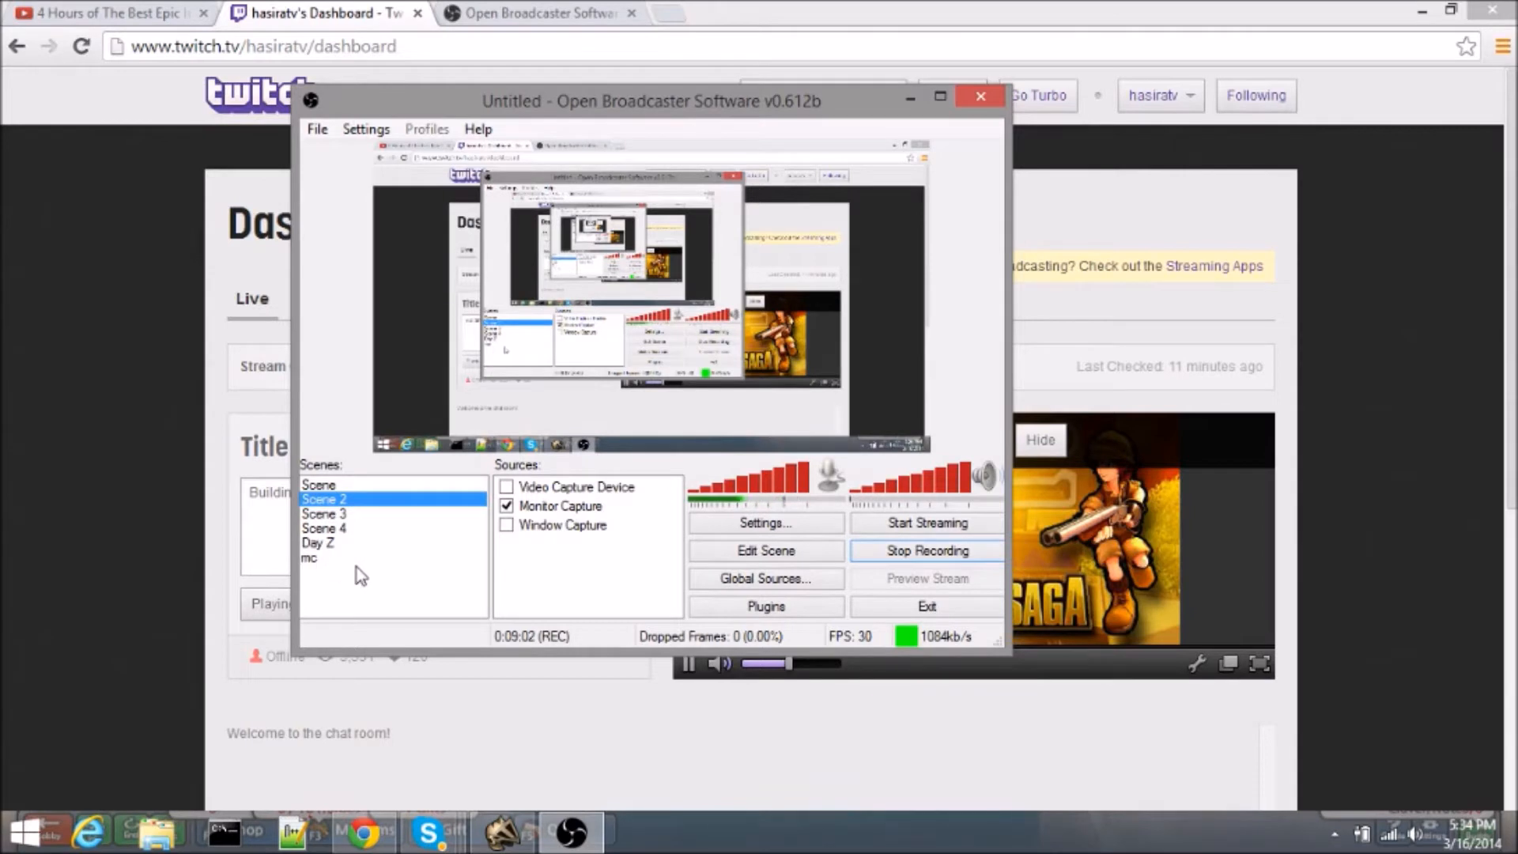
right_click(398, 577)
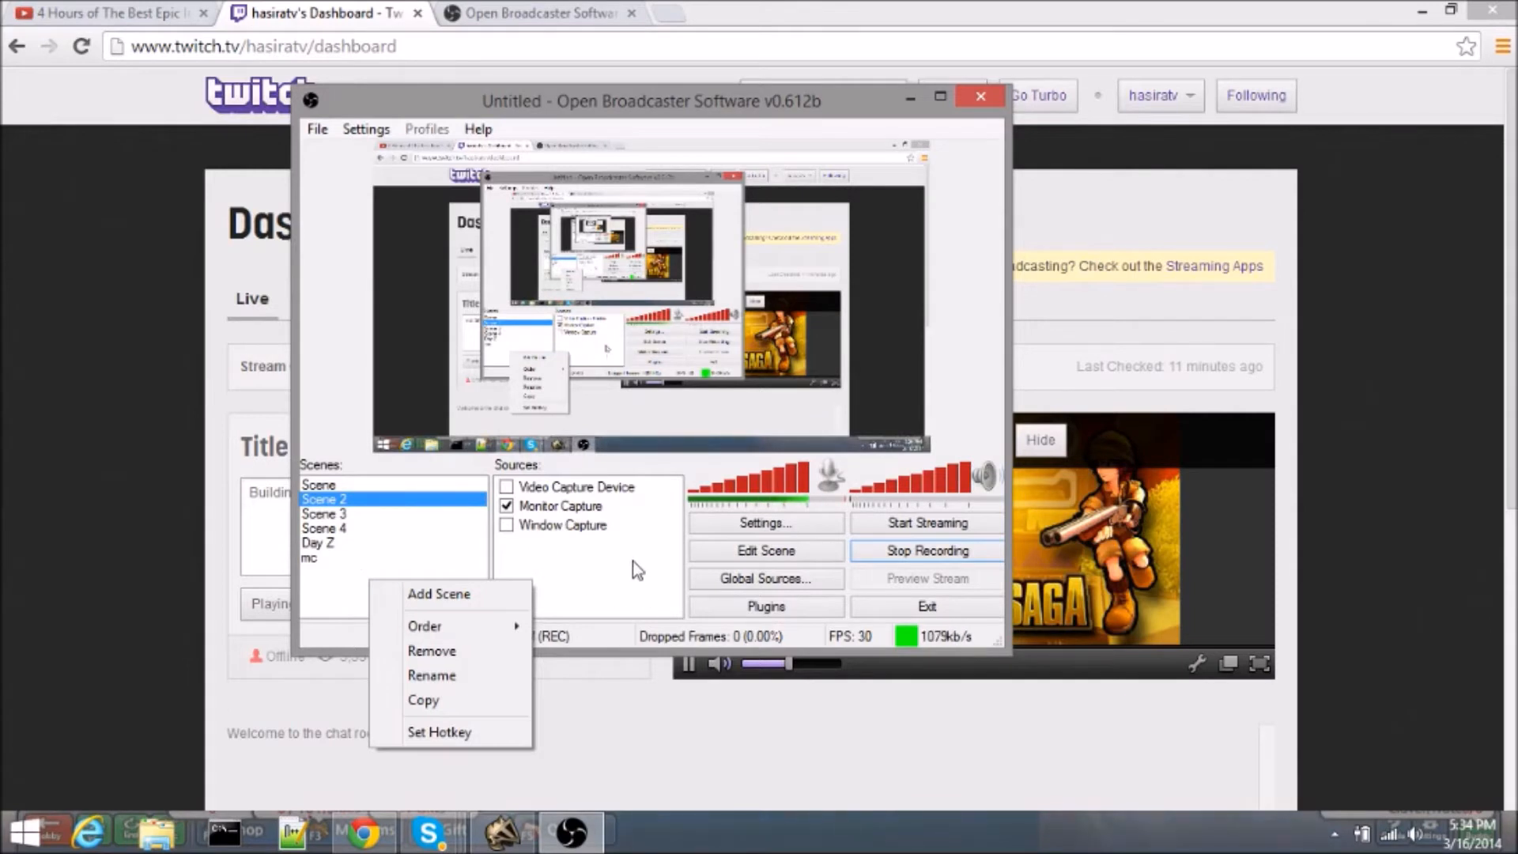
click(467, 603)
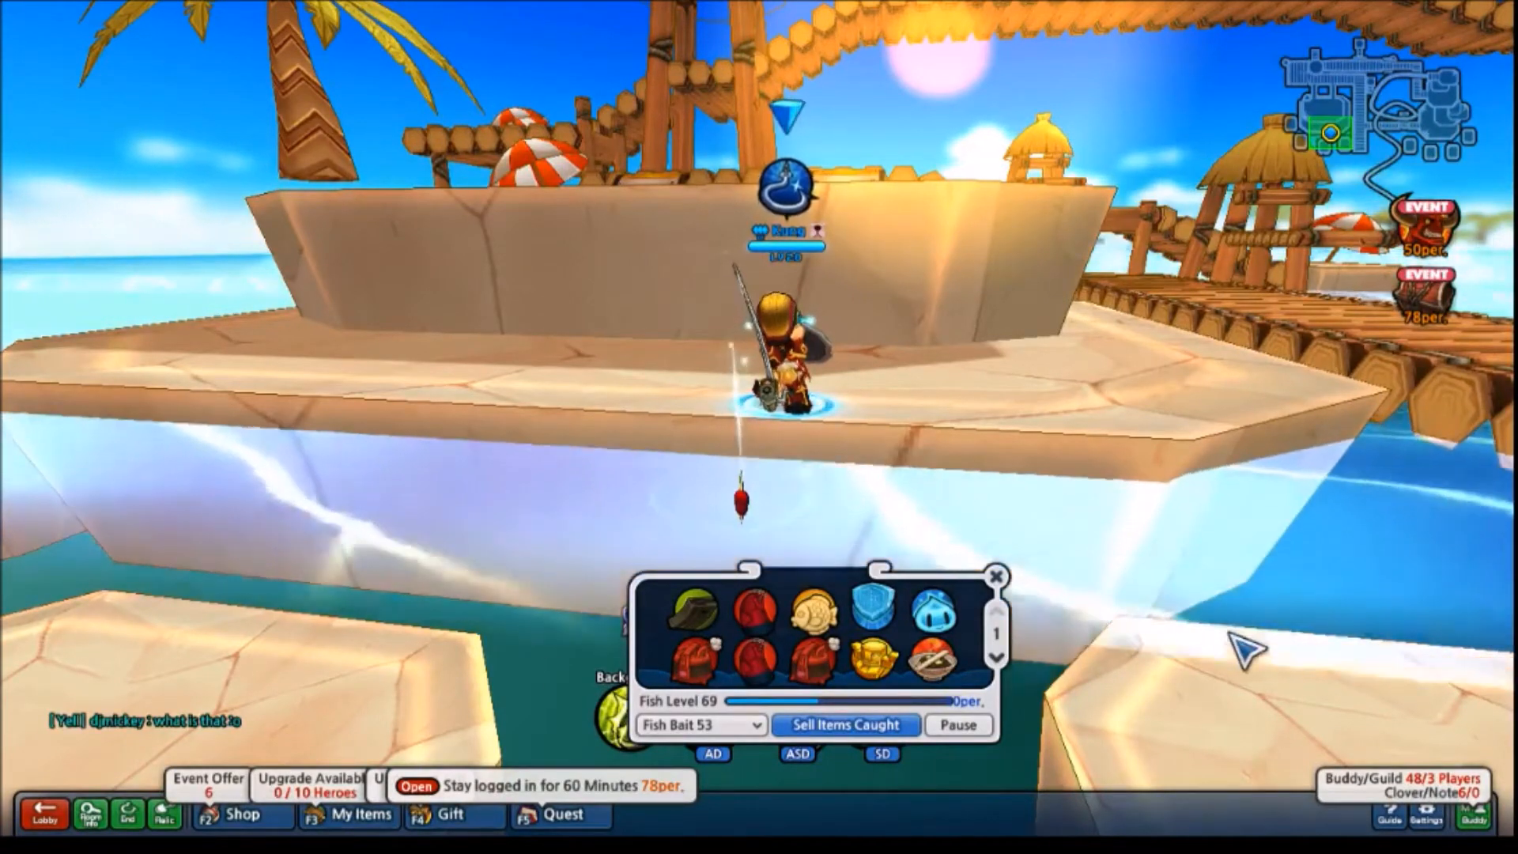
- Try the 1366 x 768 screen resolution in Lost Saga's graphic options, check the screen modes, and leave without saving
click(997, 658)
click(997, 614)
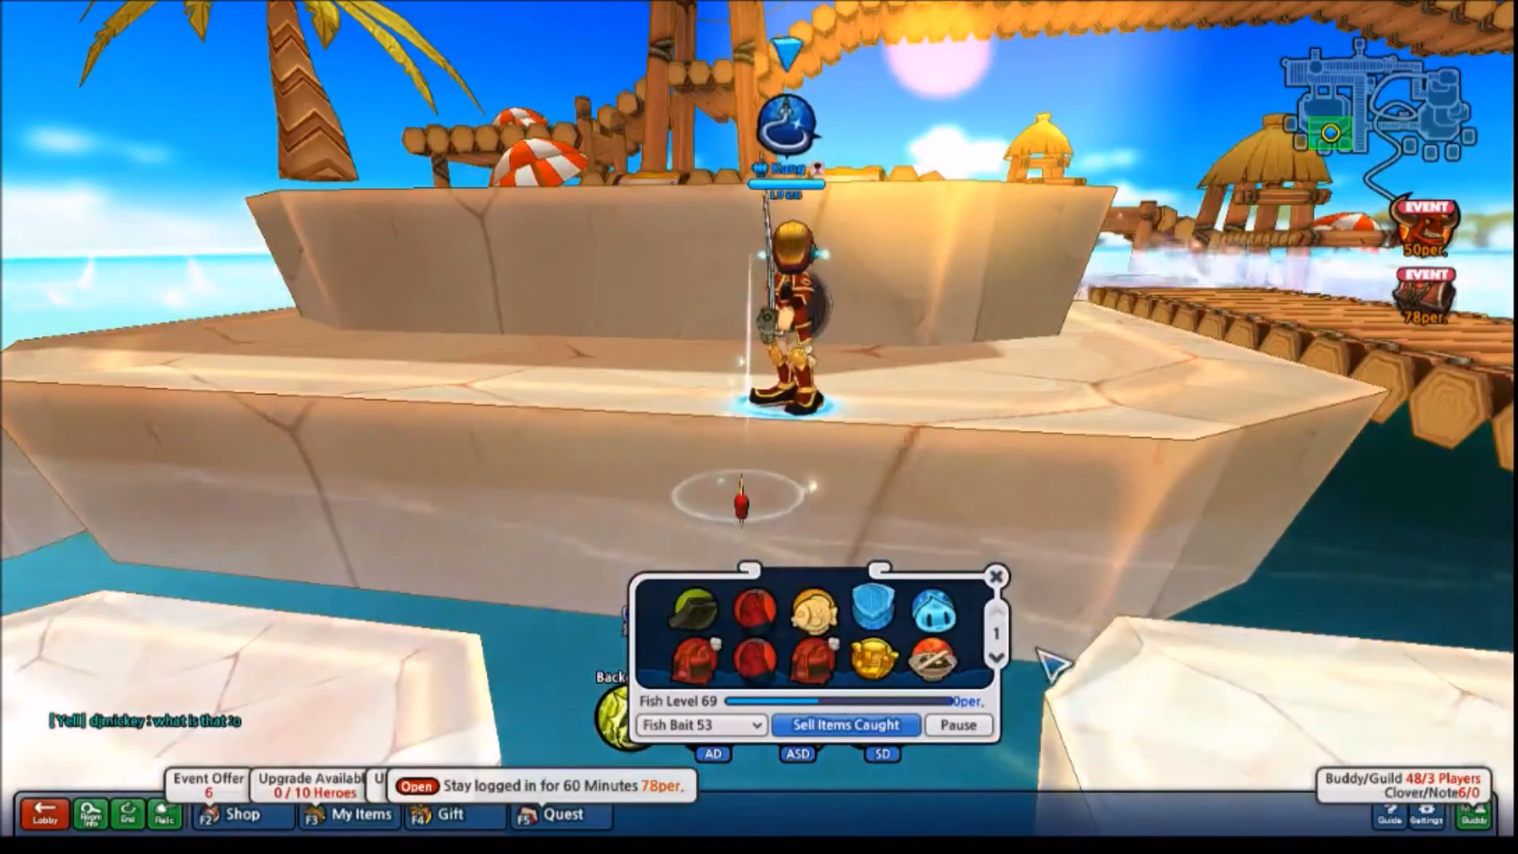
click(1427, 808)
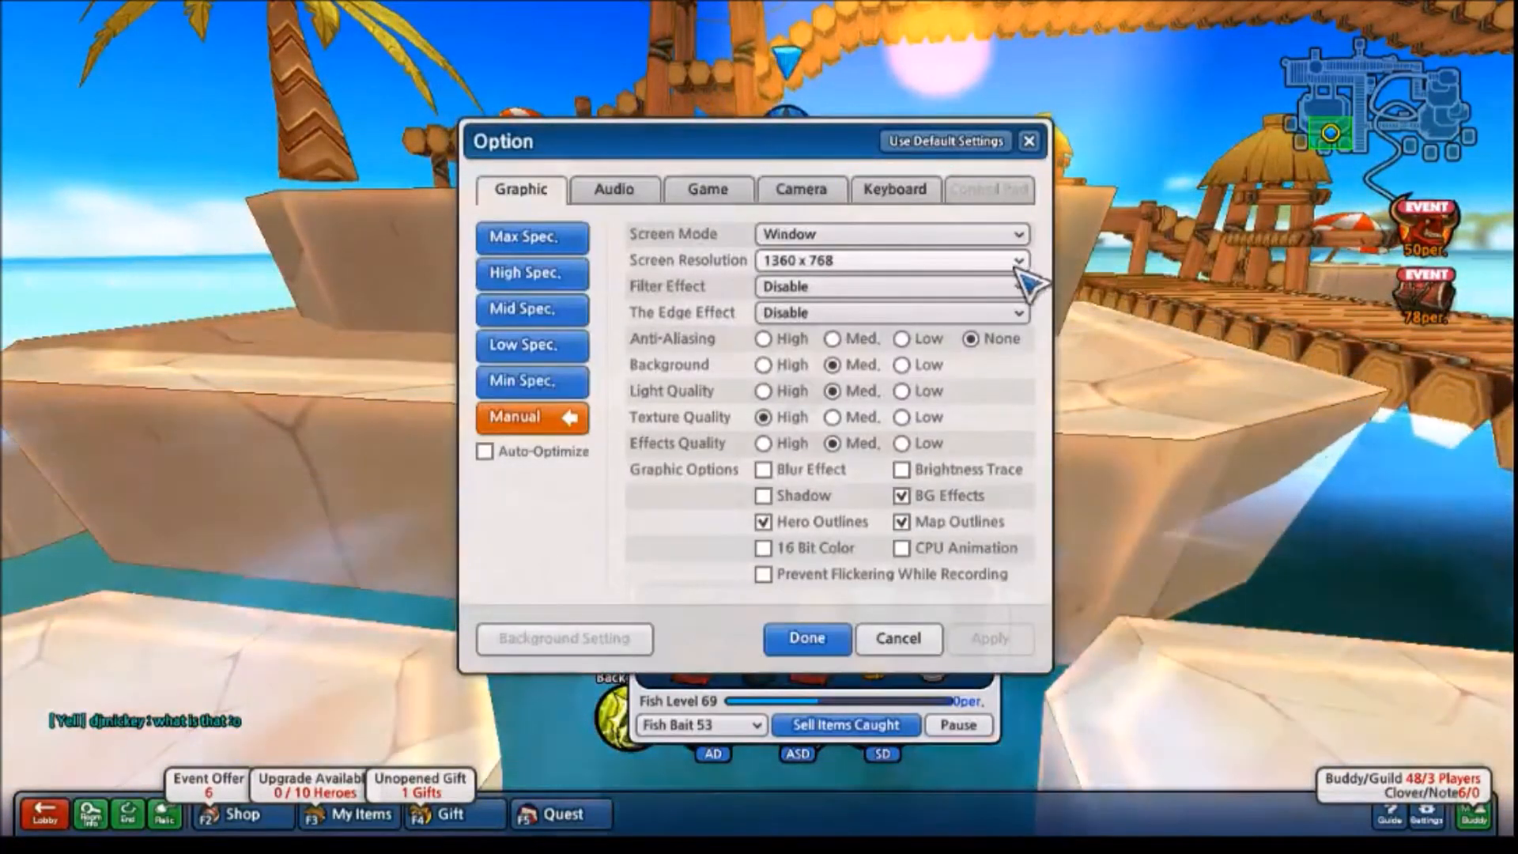
click(937, 264)
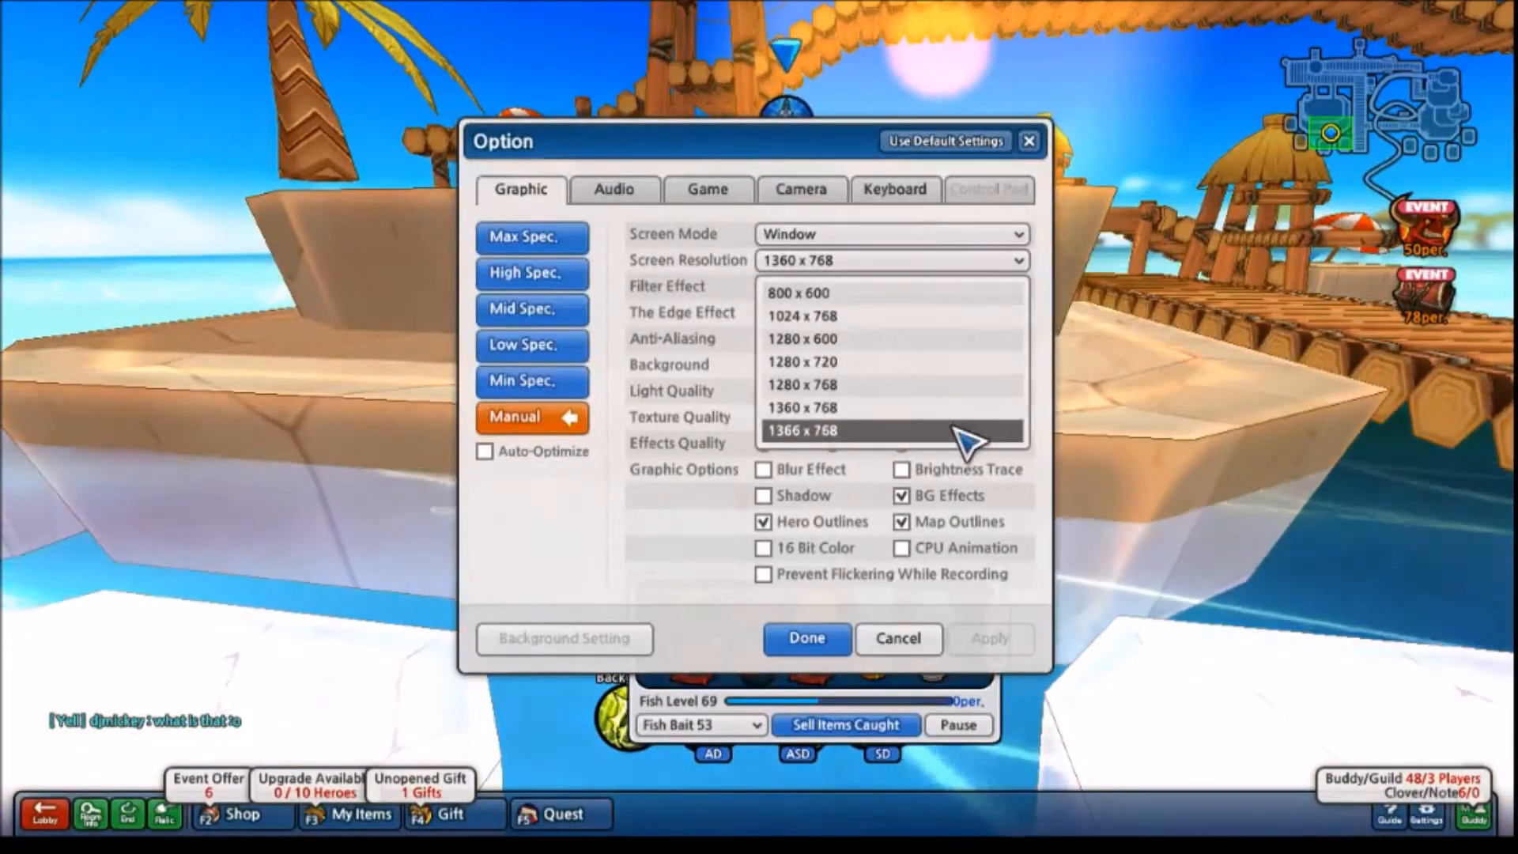
click(961, 430)
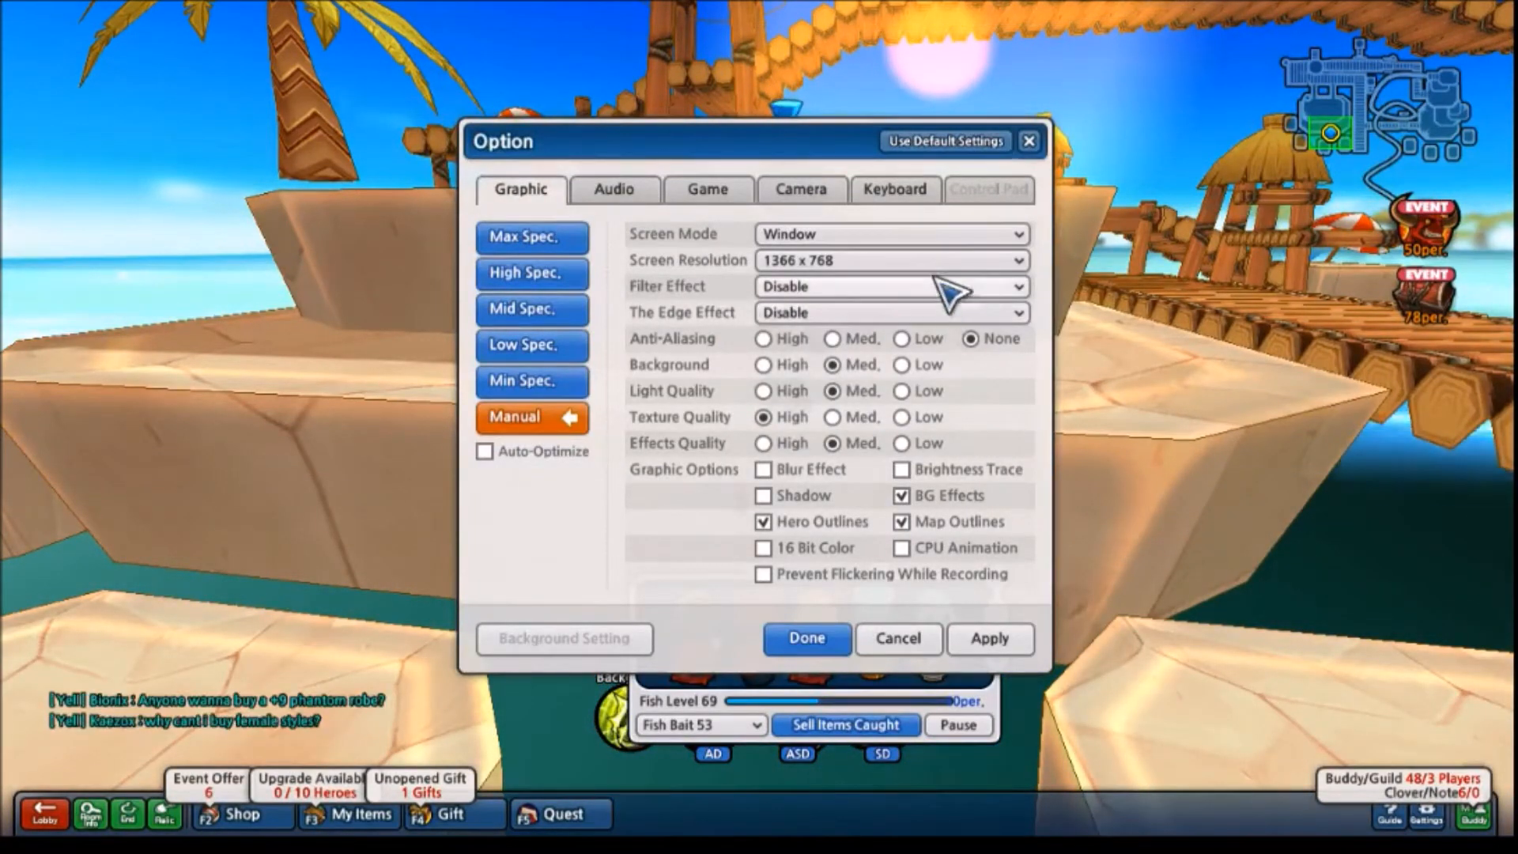
click(921, 235)
click(1127, 359)
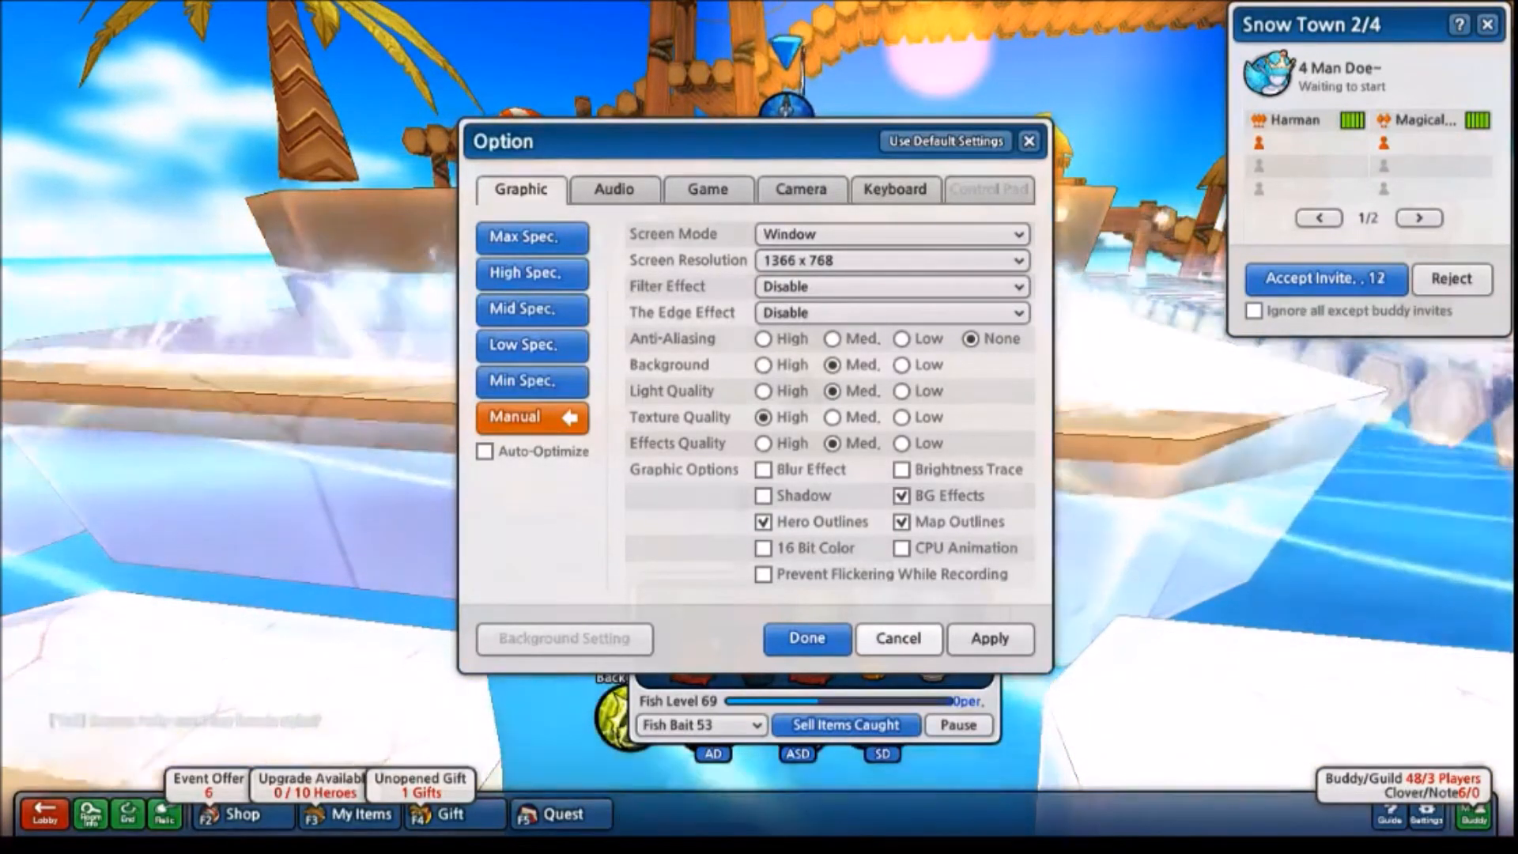
click(898, 637)
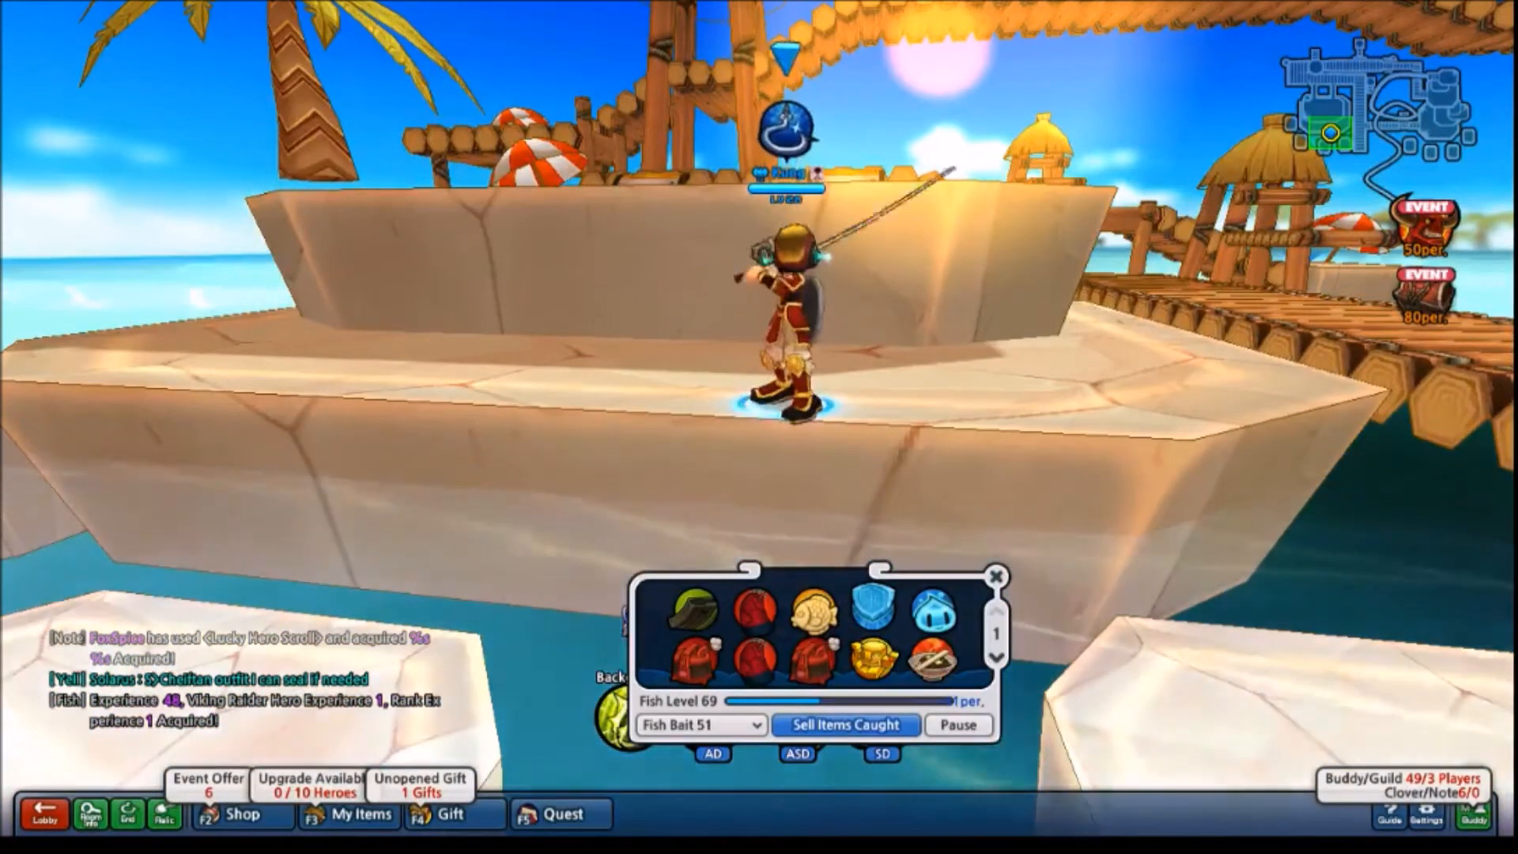
- Try applying Full Screen Mode at 1360 x 768 in the game's graphic options, and close the options
click(1426, 814)
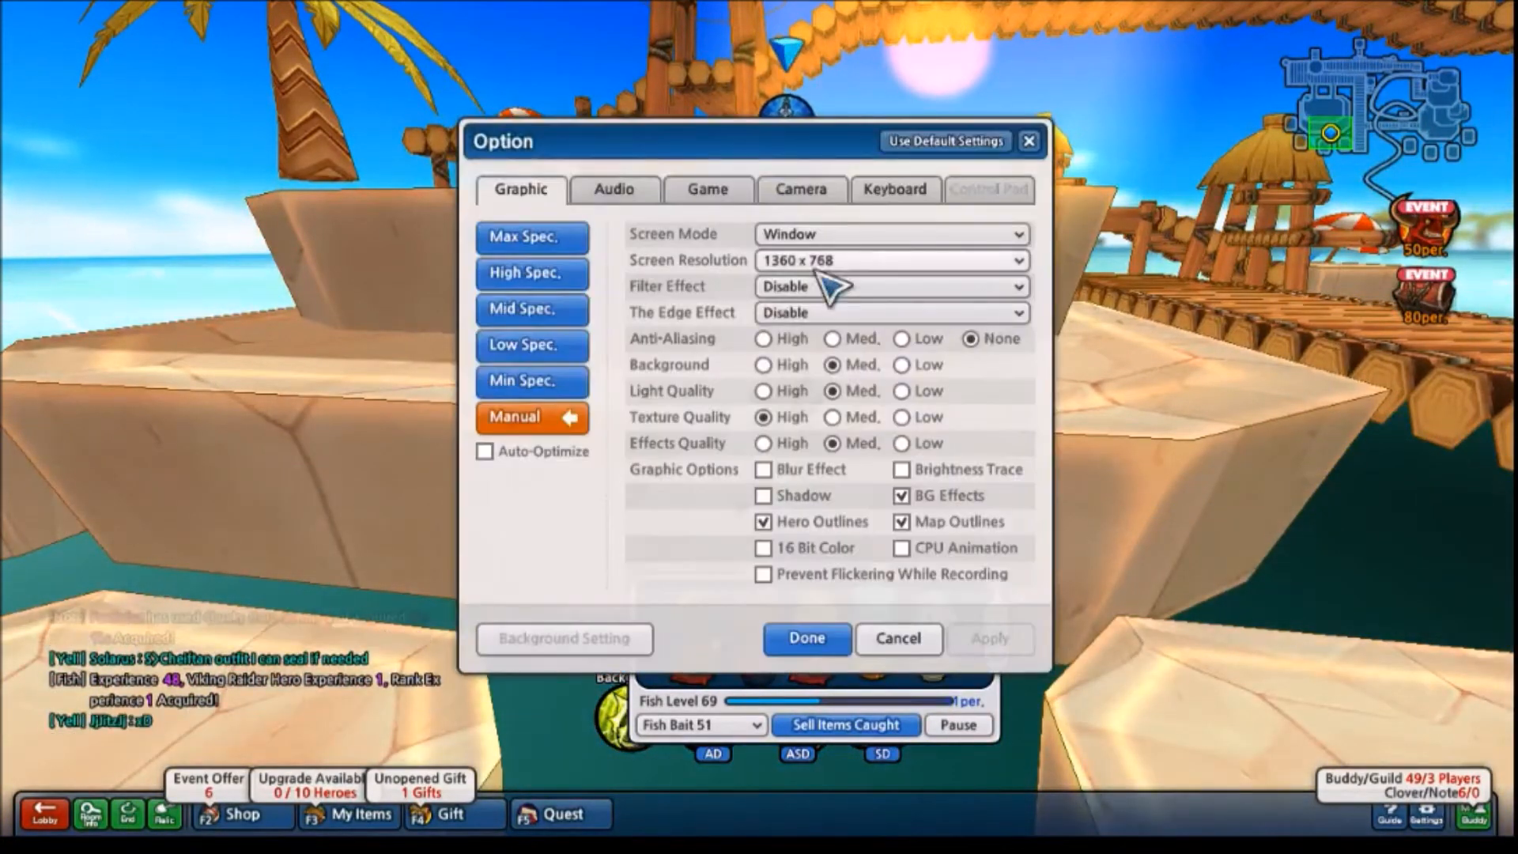
click(878, 269)
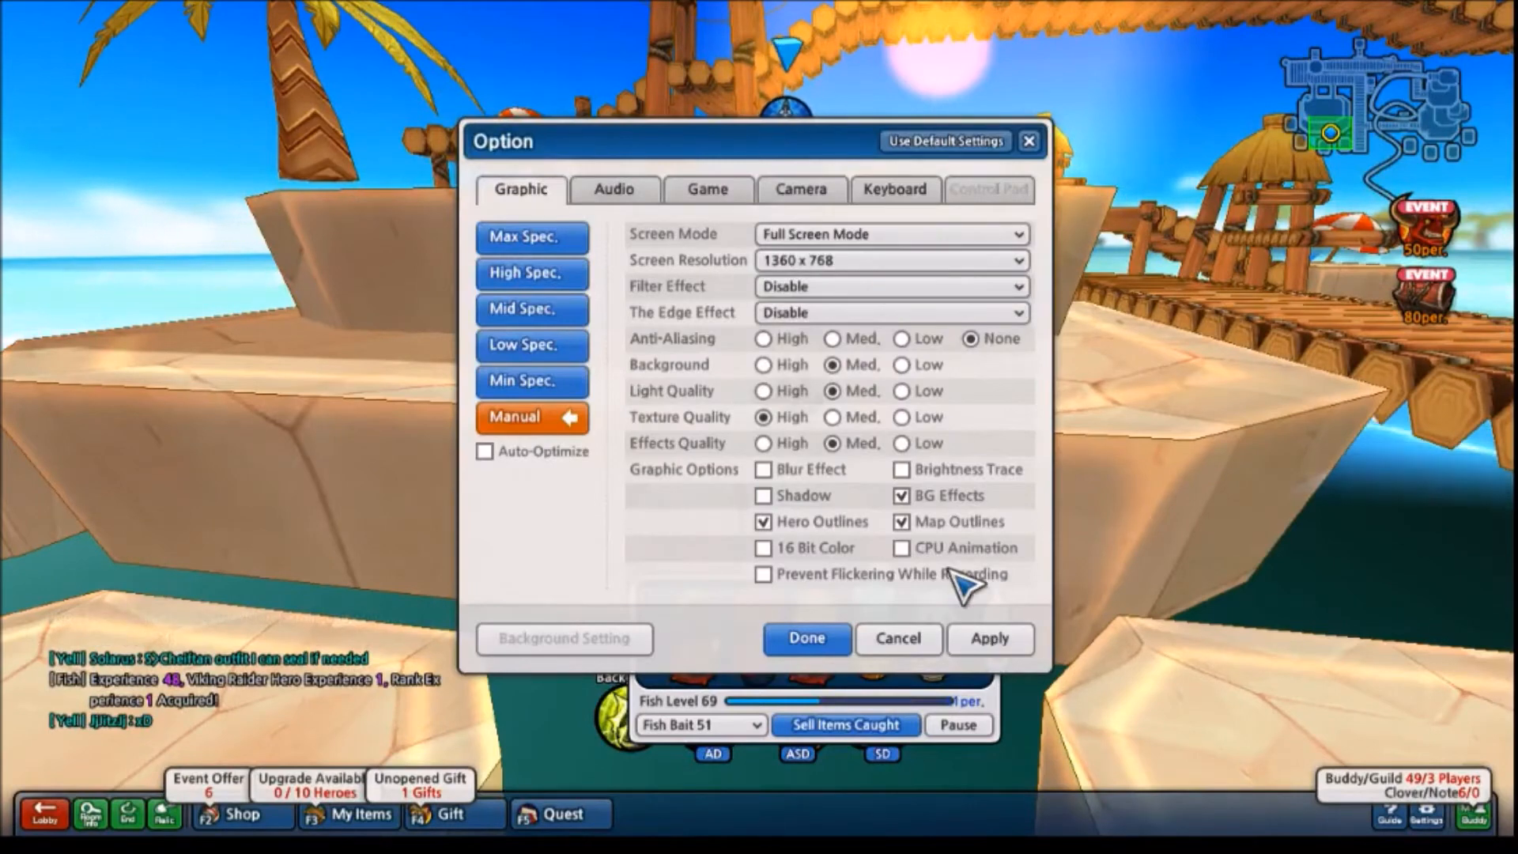
click(991, 636)
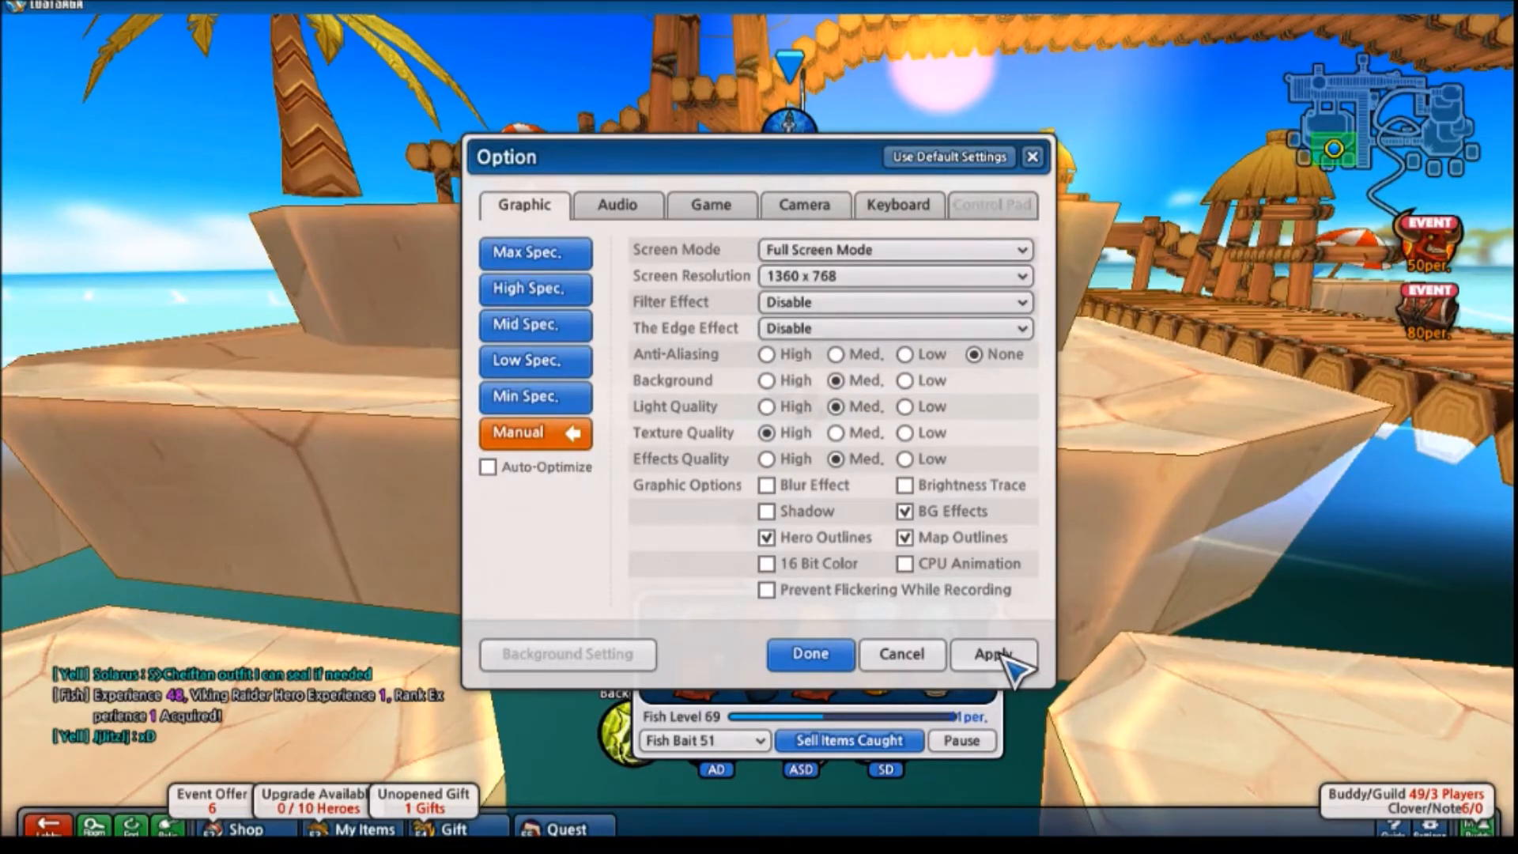
click(1000, 655)
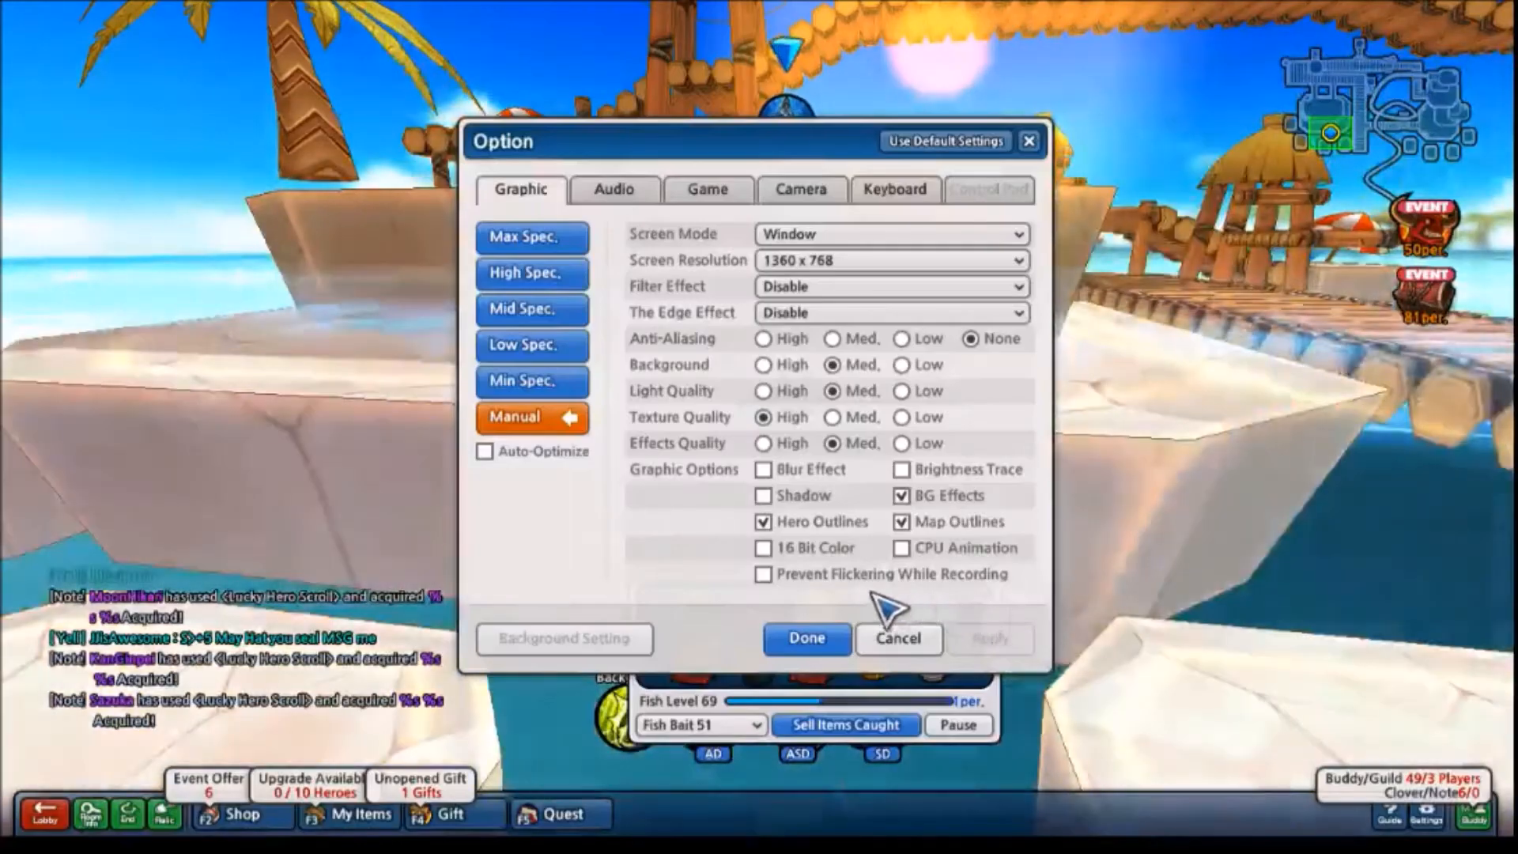
click(899, 631)
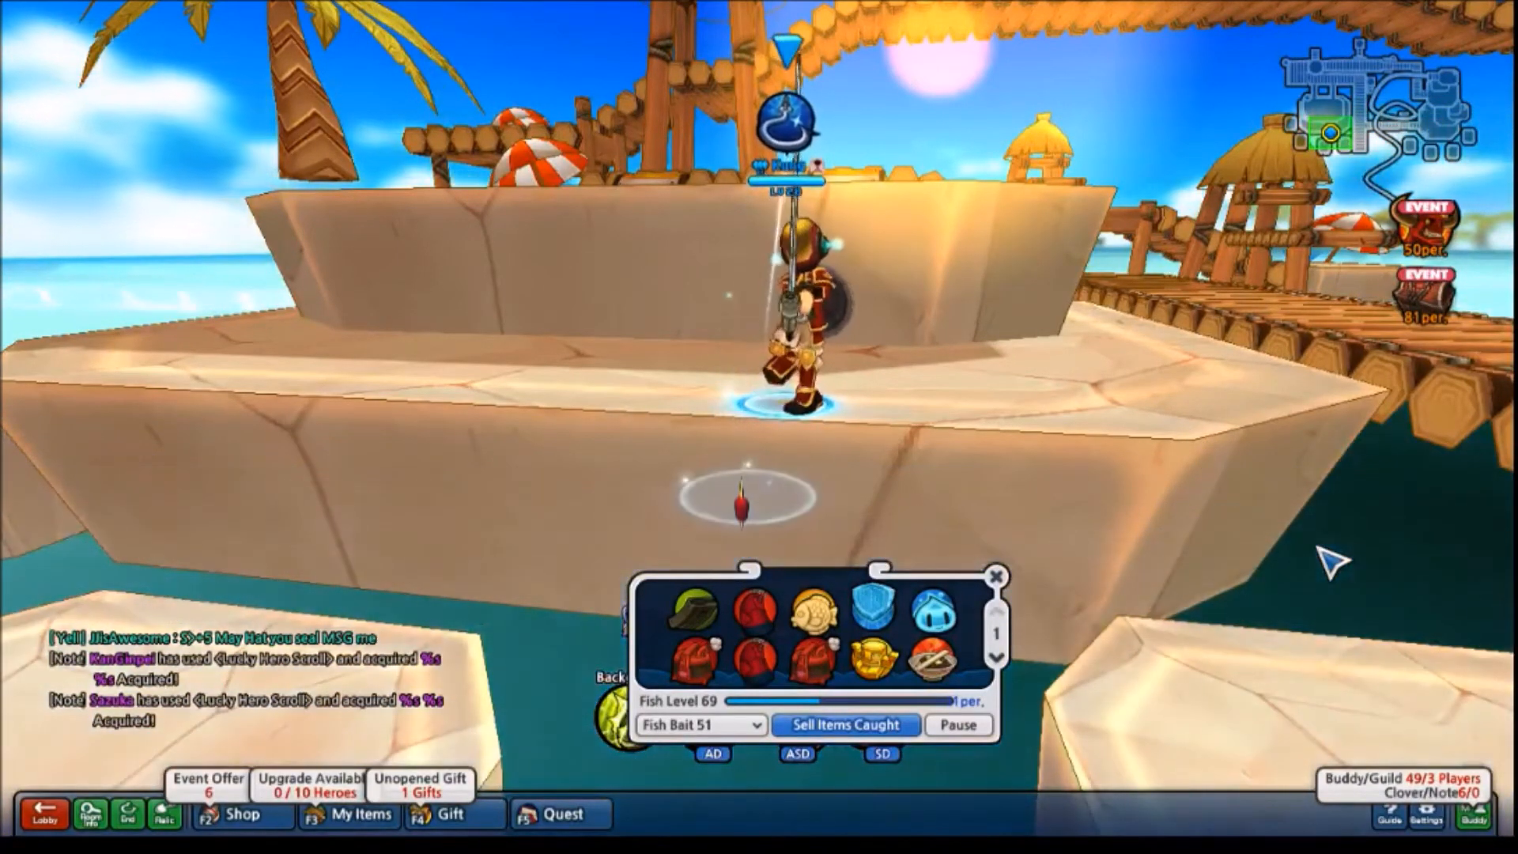
- Set the game's screen resolution to 1366 x 768 in Window mode, and apply and confirm the options
key(Escape)
click(973, 264)
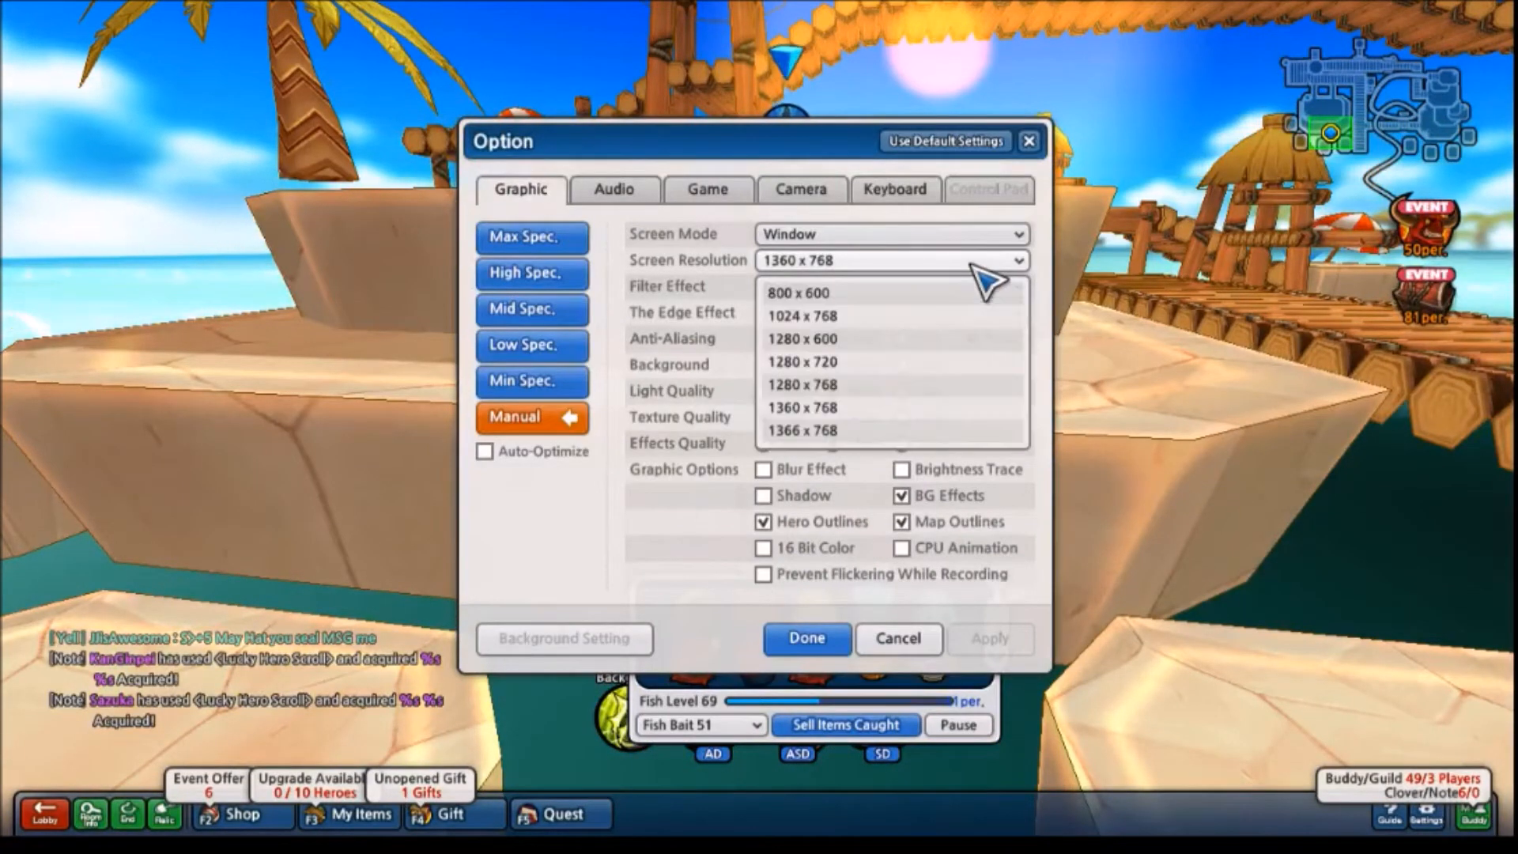
click(952, 428)
click(982, 649)
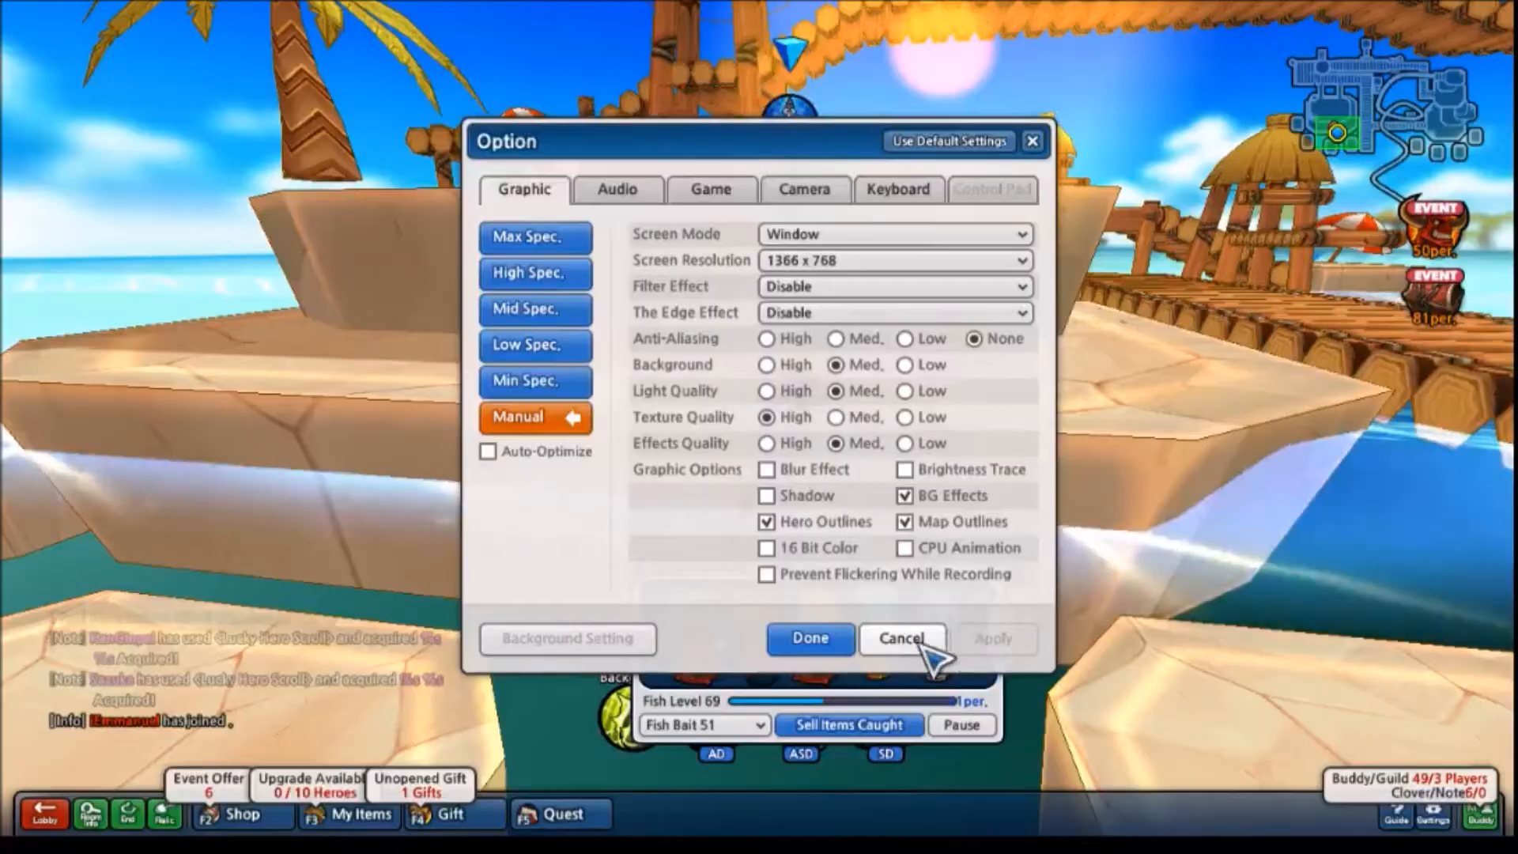
click(830, 641)
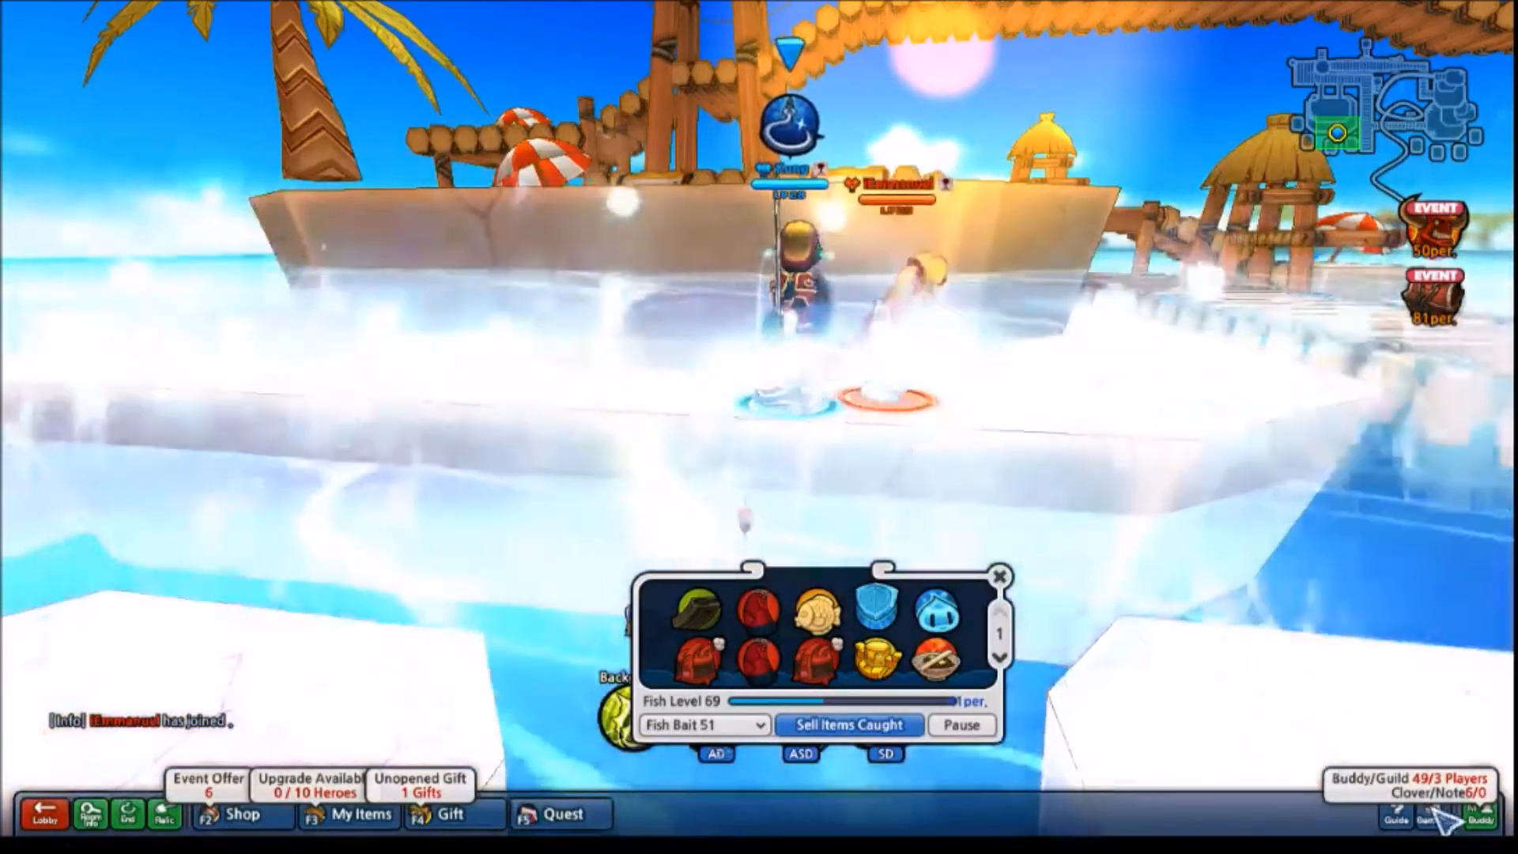
- Reduce the game's screen resolution to 800 x 600, apply it, and close the options
click(1435, 816)
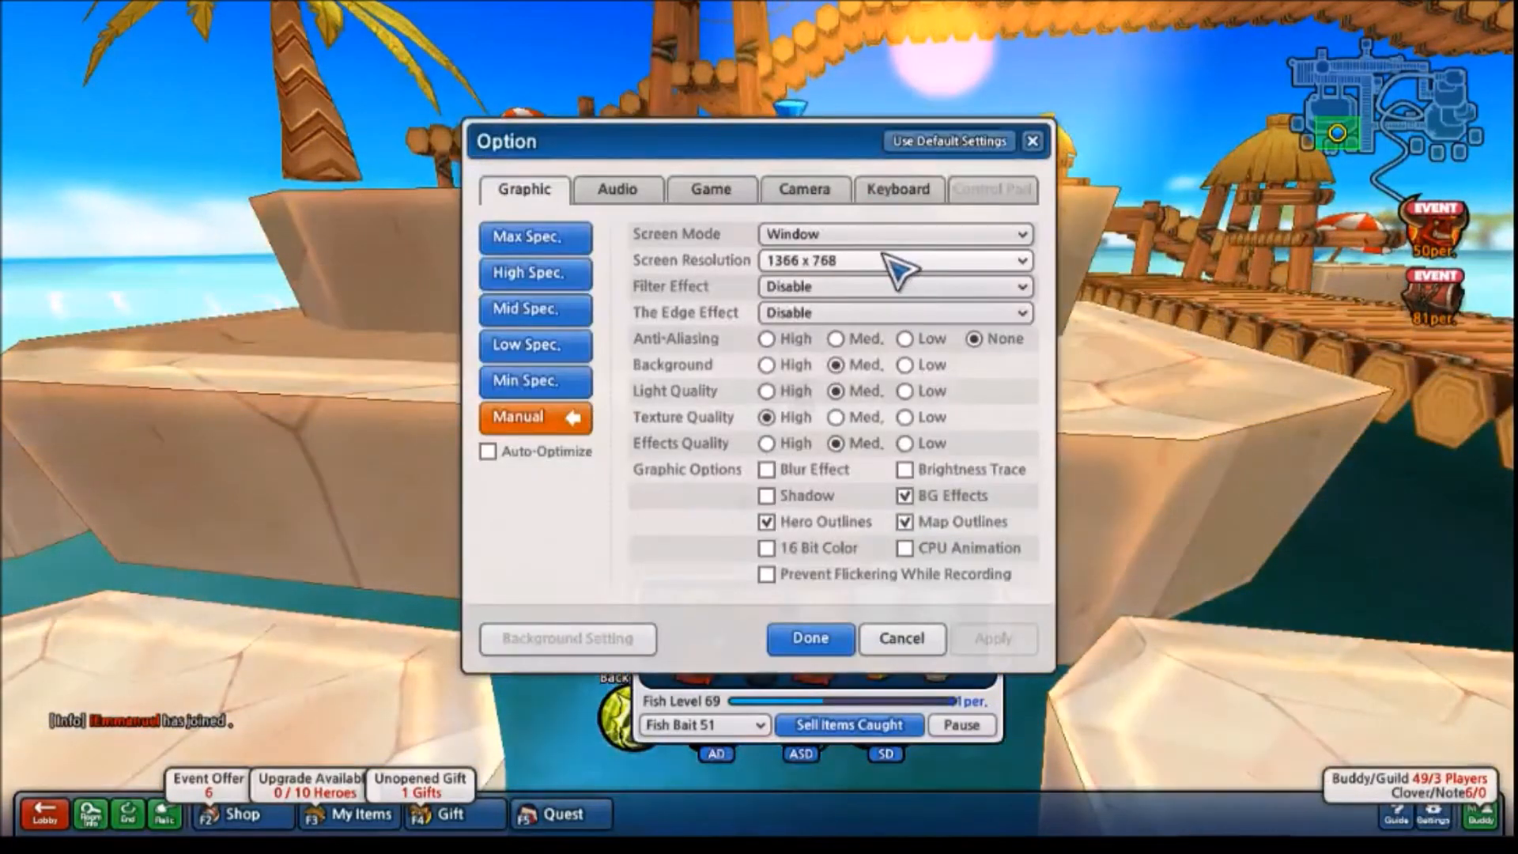
click(884, 259)
click(984, 640)
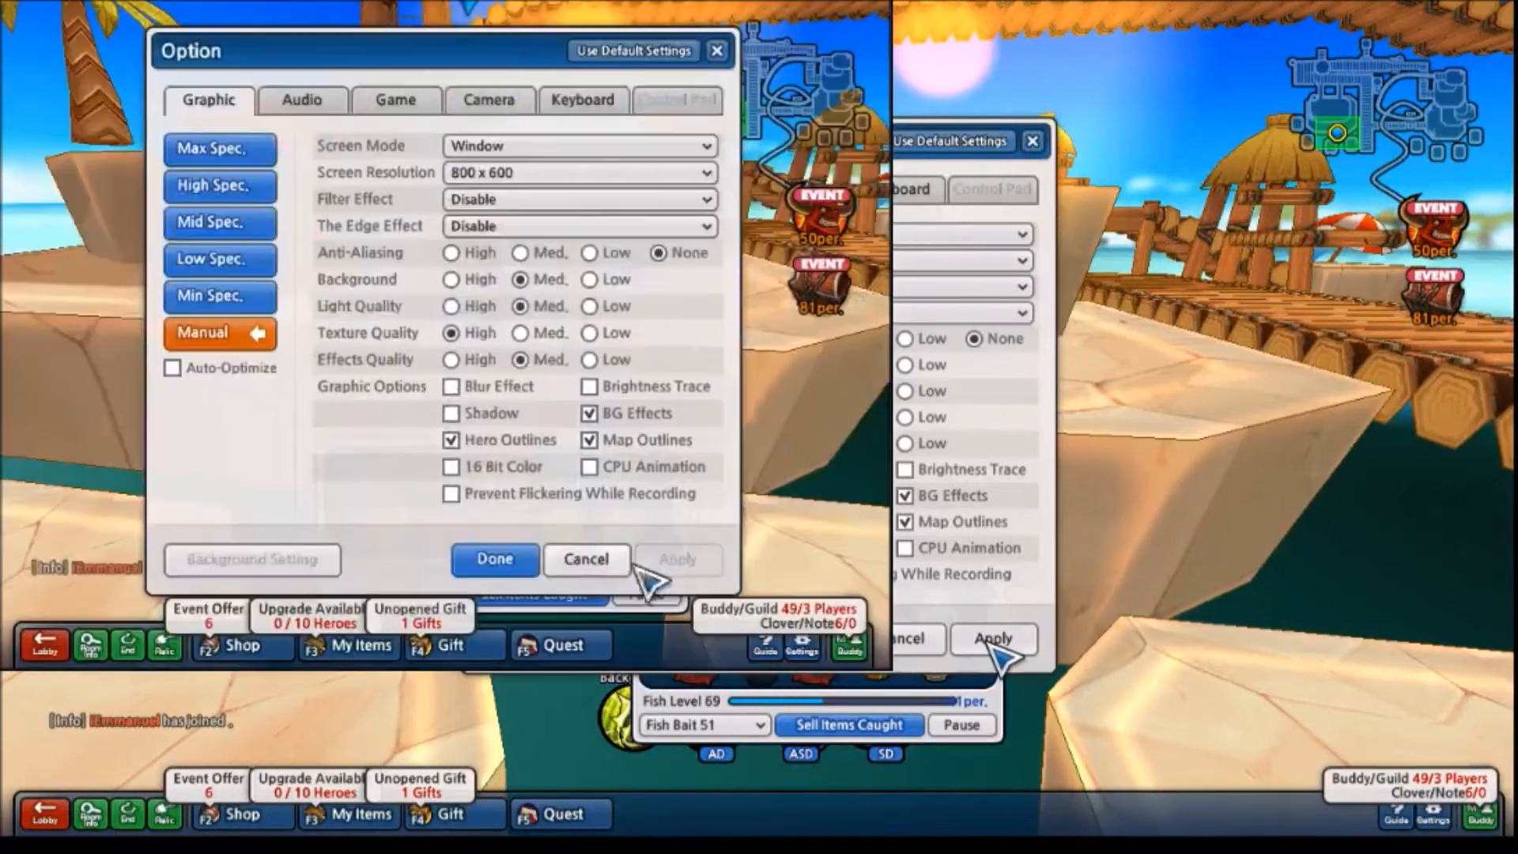
click(528, 568)
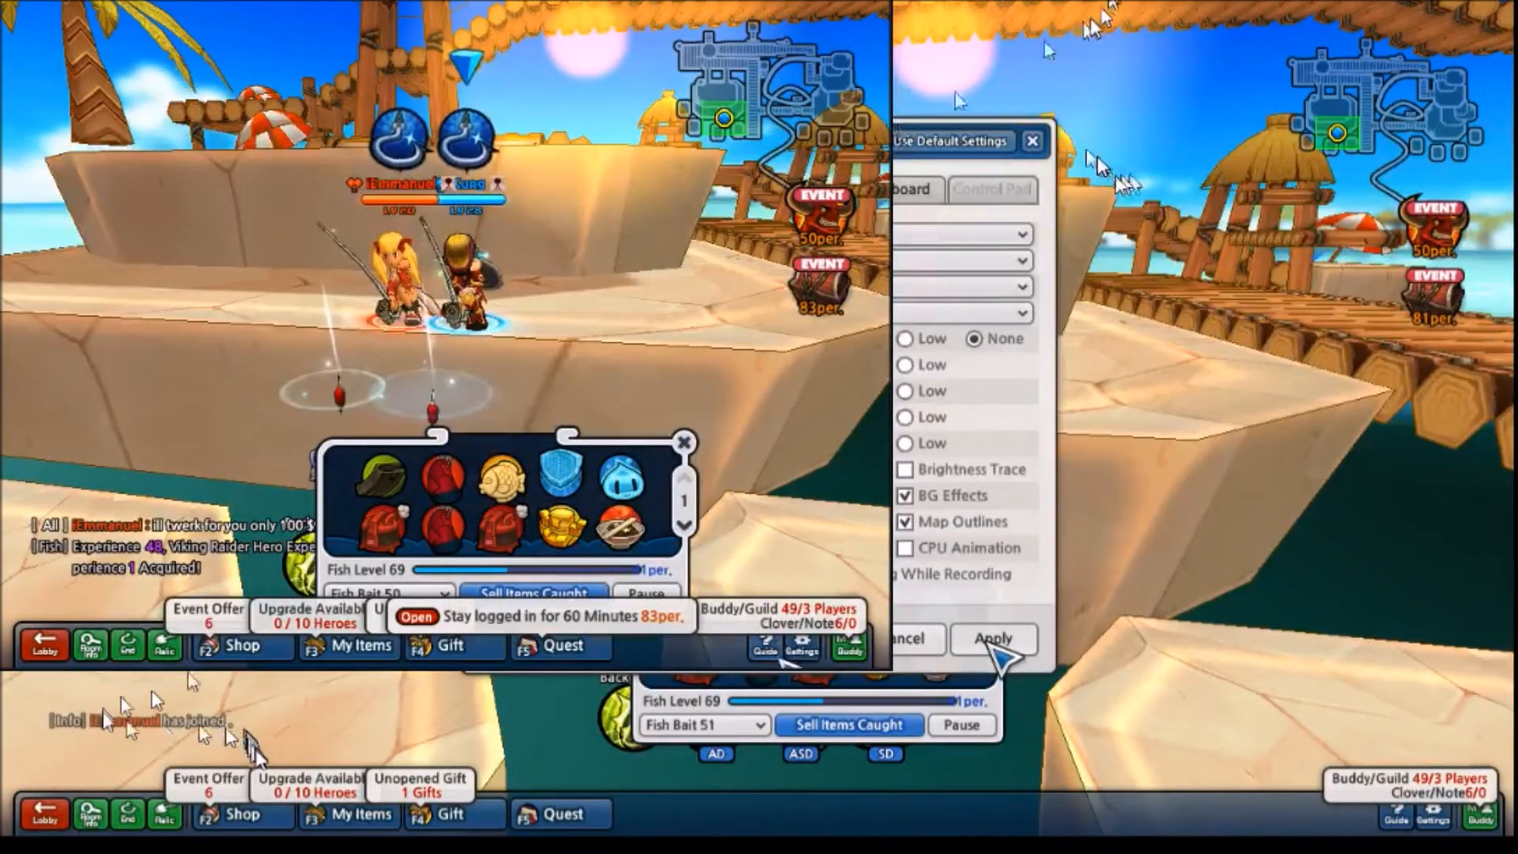
- Restore the game's screen resolution to 1366 x 768, apply it, and confirm the options
click(799, 648)
click(602, 172)
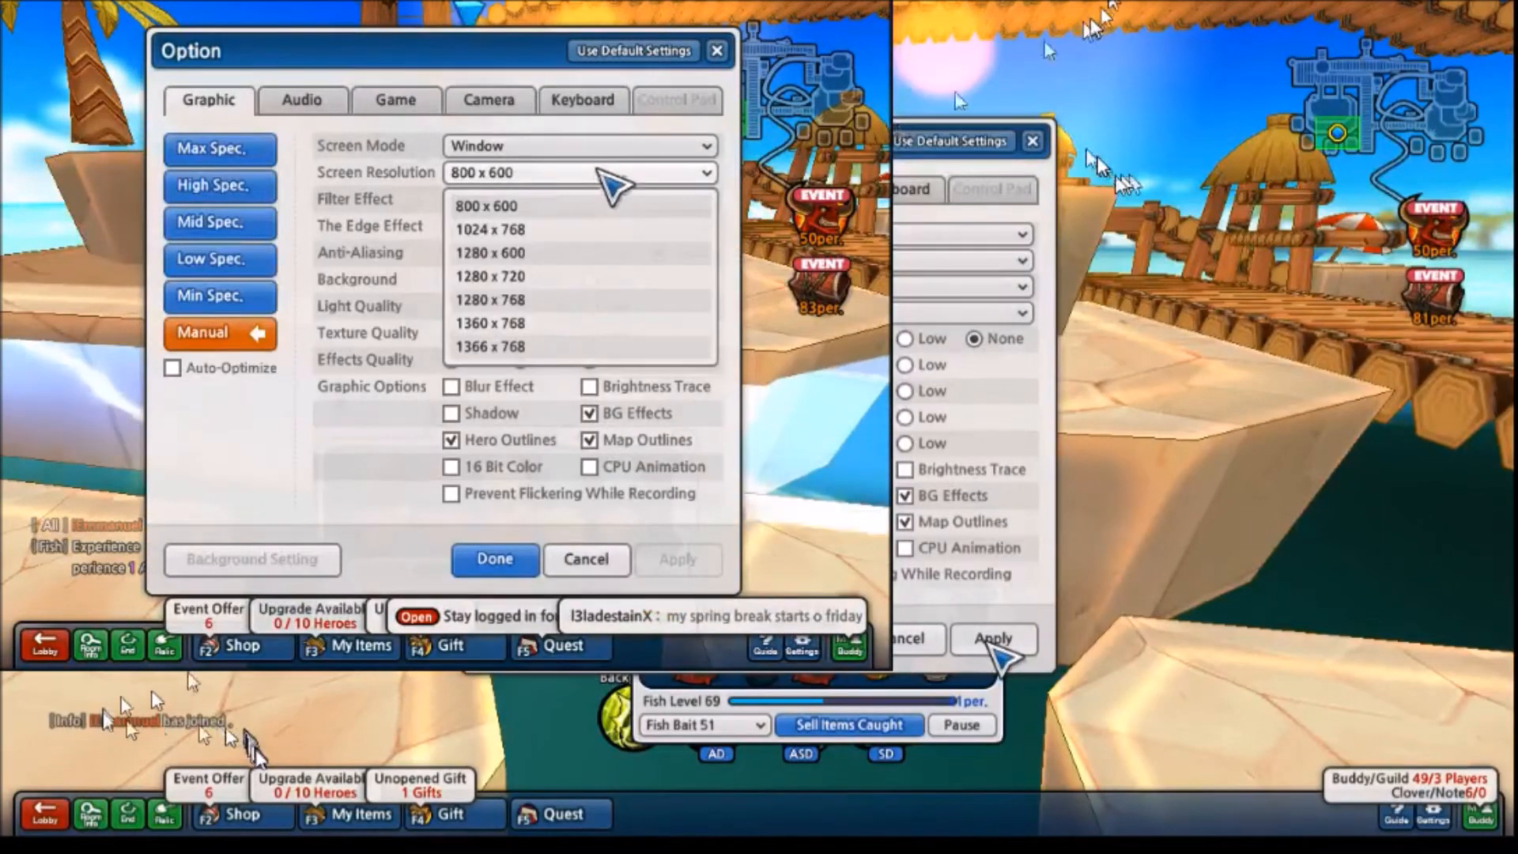
click(619, 344)
click(678, 560)
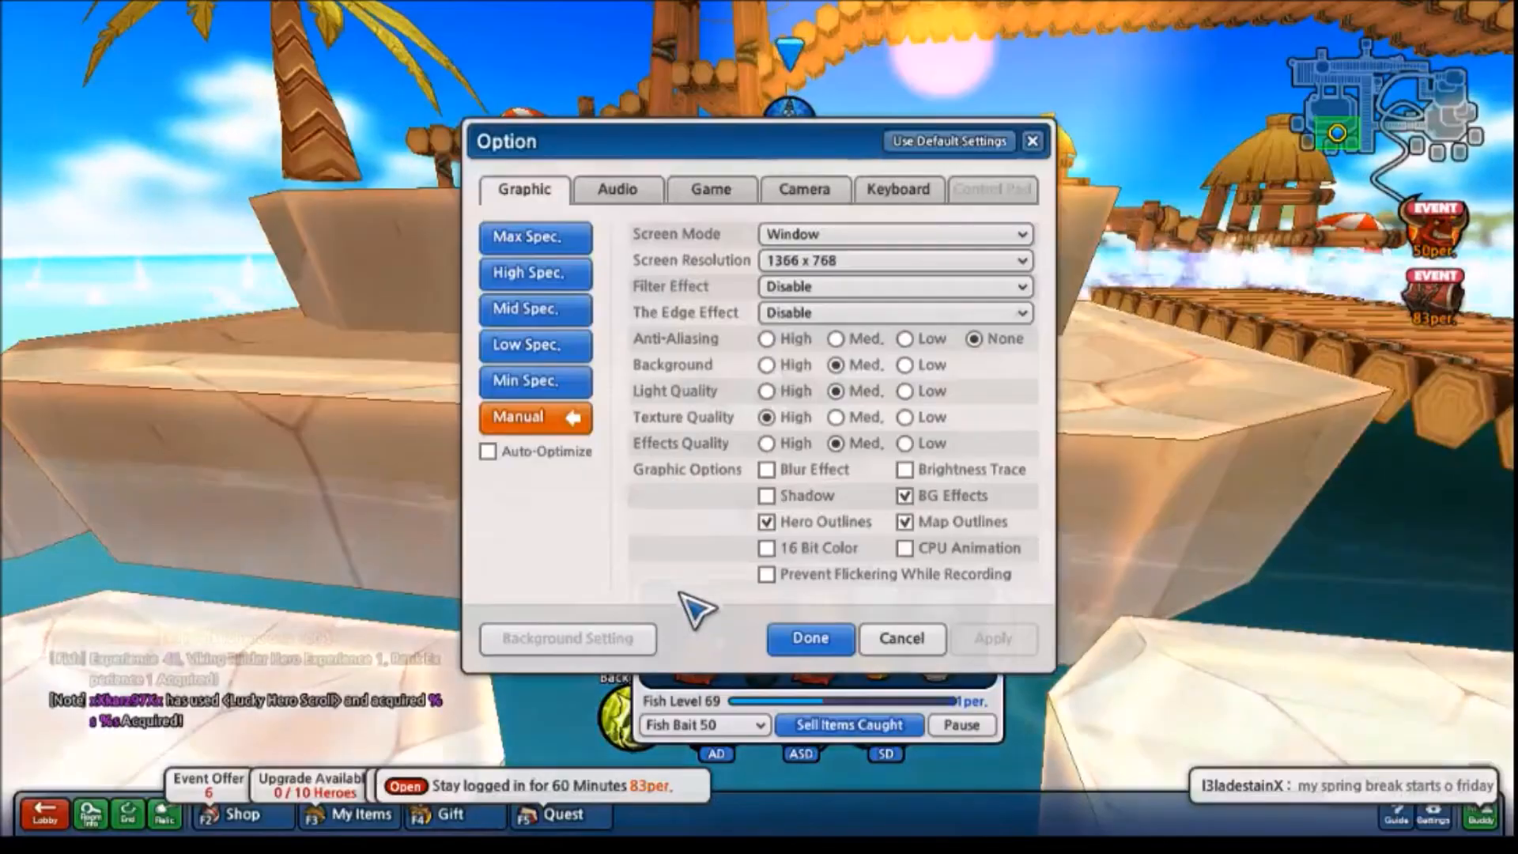
click(810, 638)
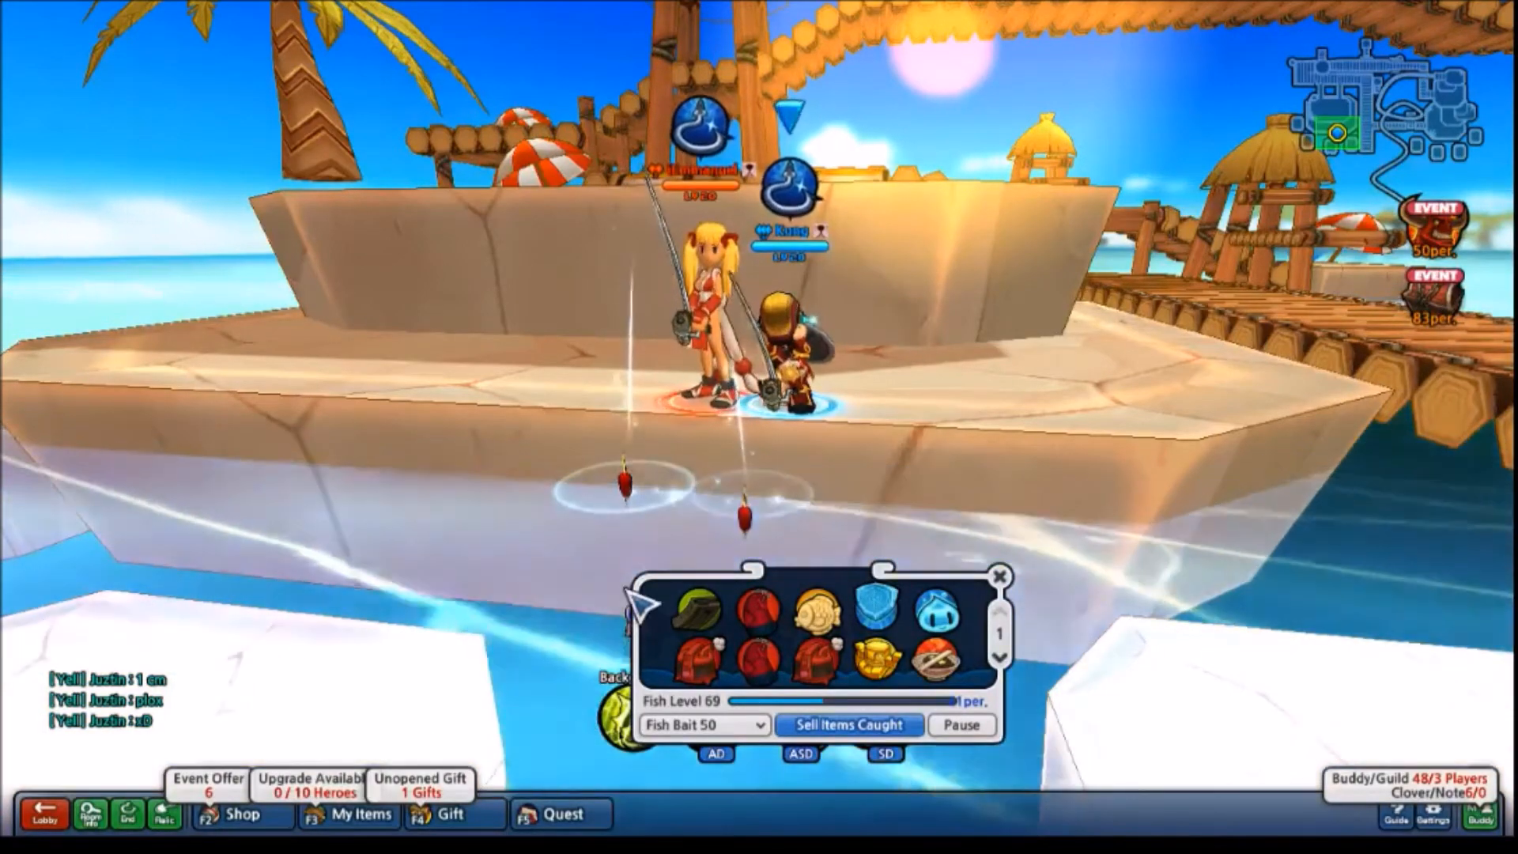
- Switch to Open Broadcaster Software, move its window over the game, and return to Lost Saga
key(alt+Tab)
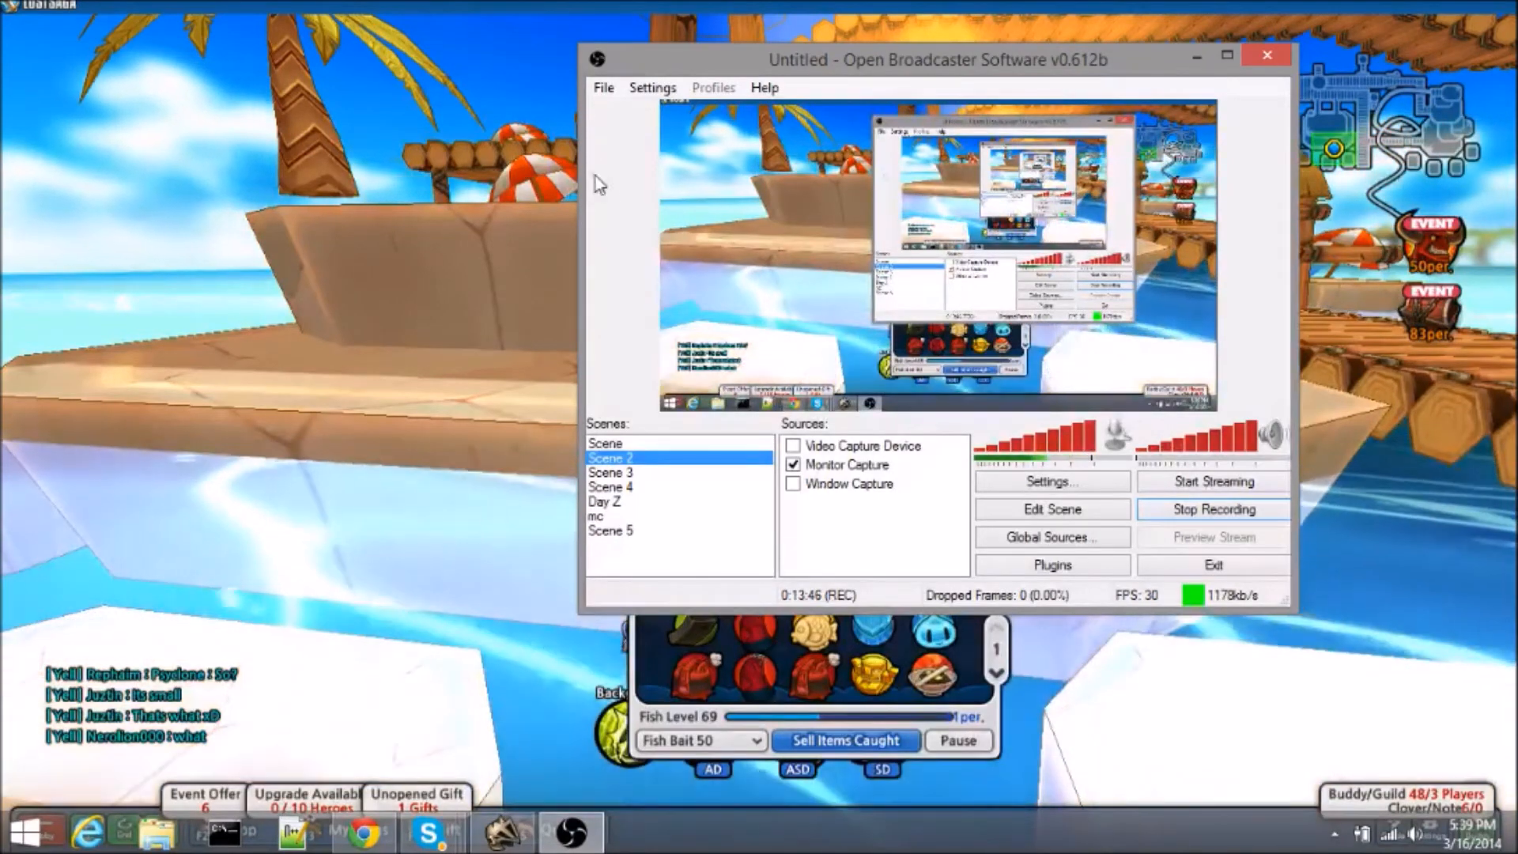
drag(775, 71, 514, 95)
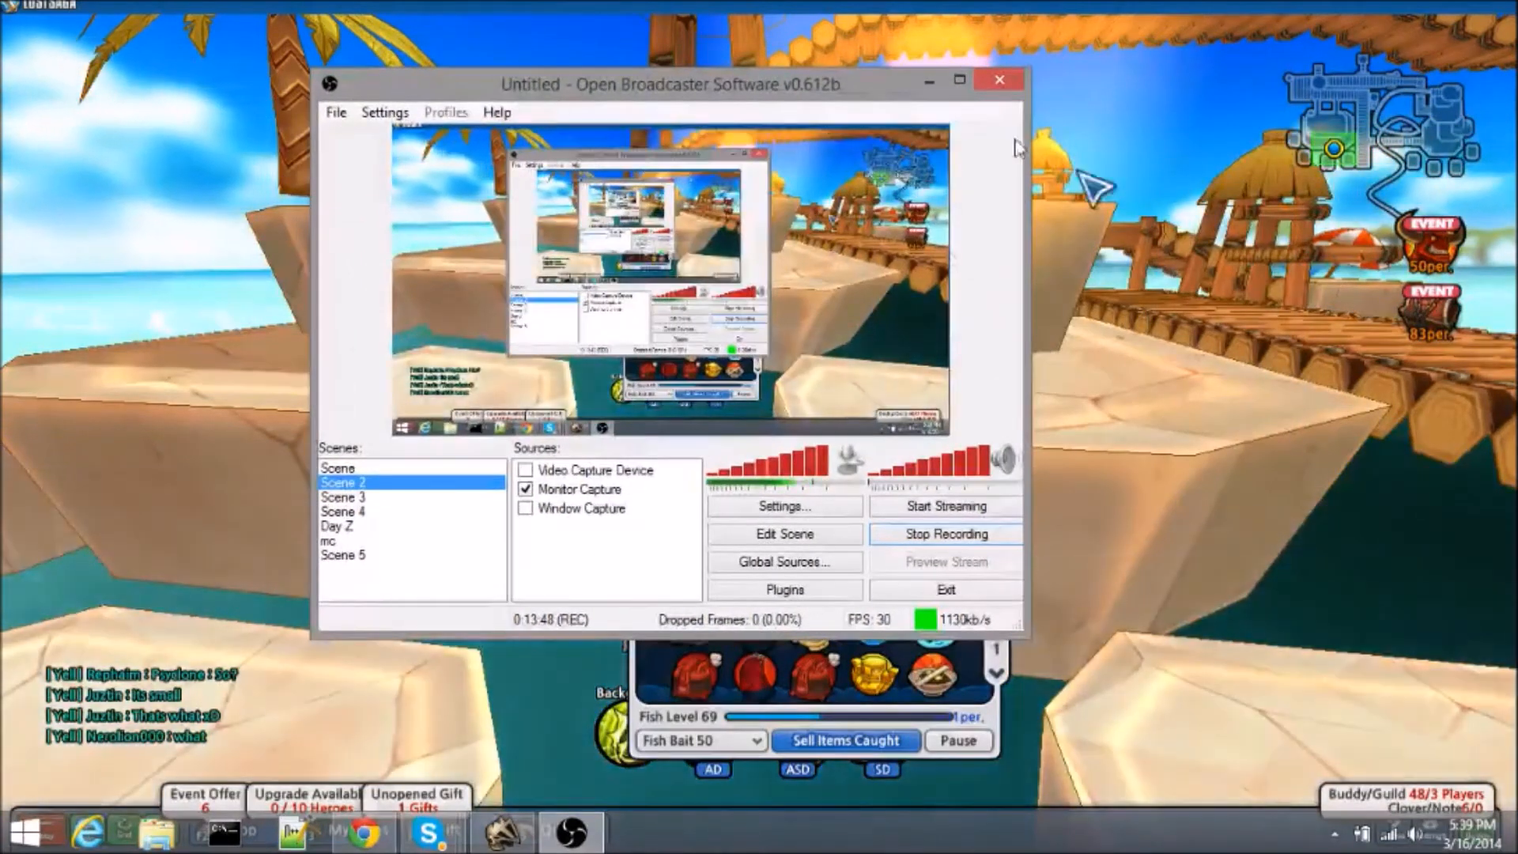
click(1186, 358)
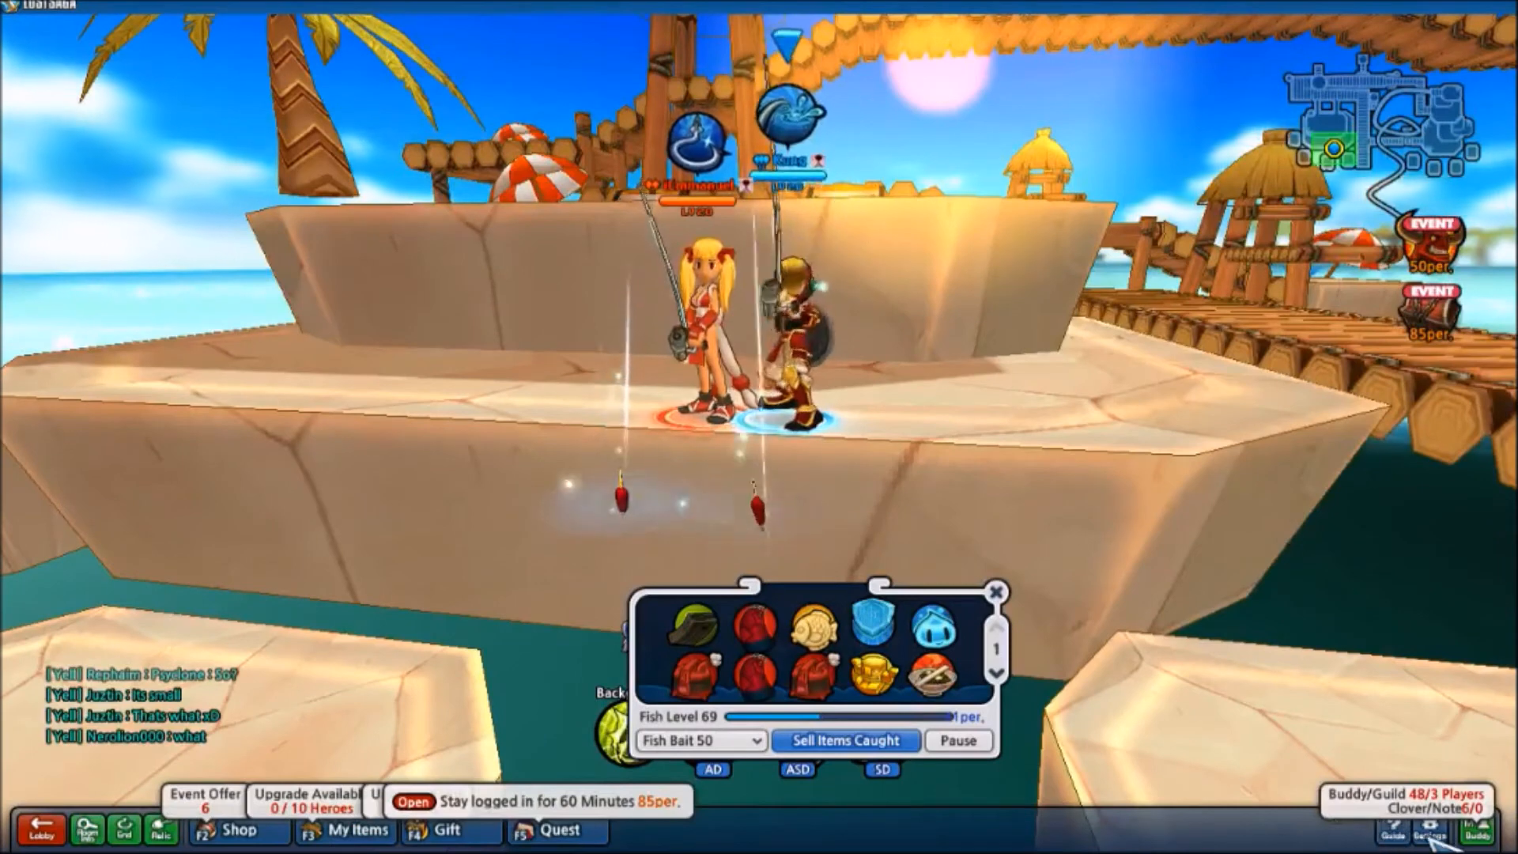
- Keep the game in Window mode and shrink its resolution to 800 x 600, applying and confirming the change
click(1429, 830)
click(900, 258)
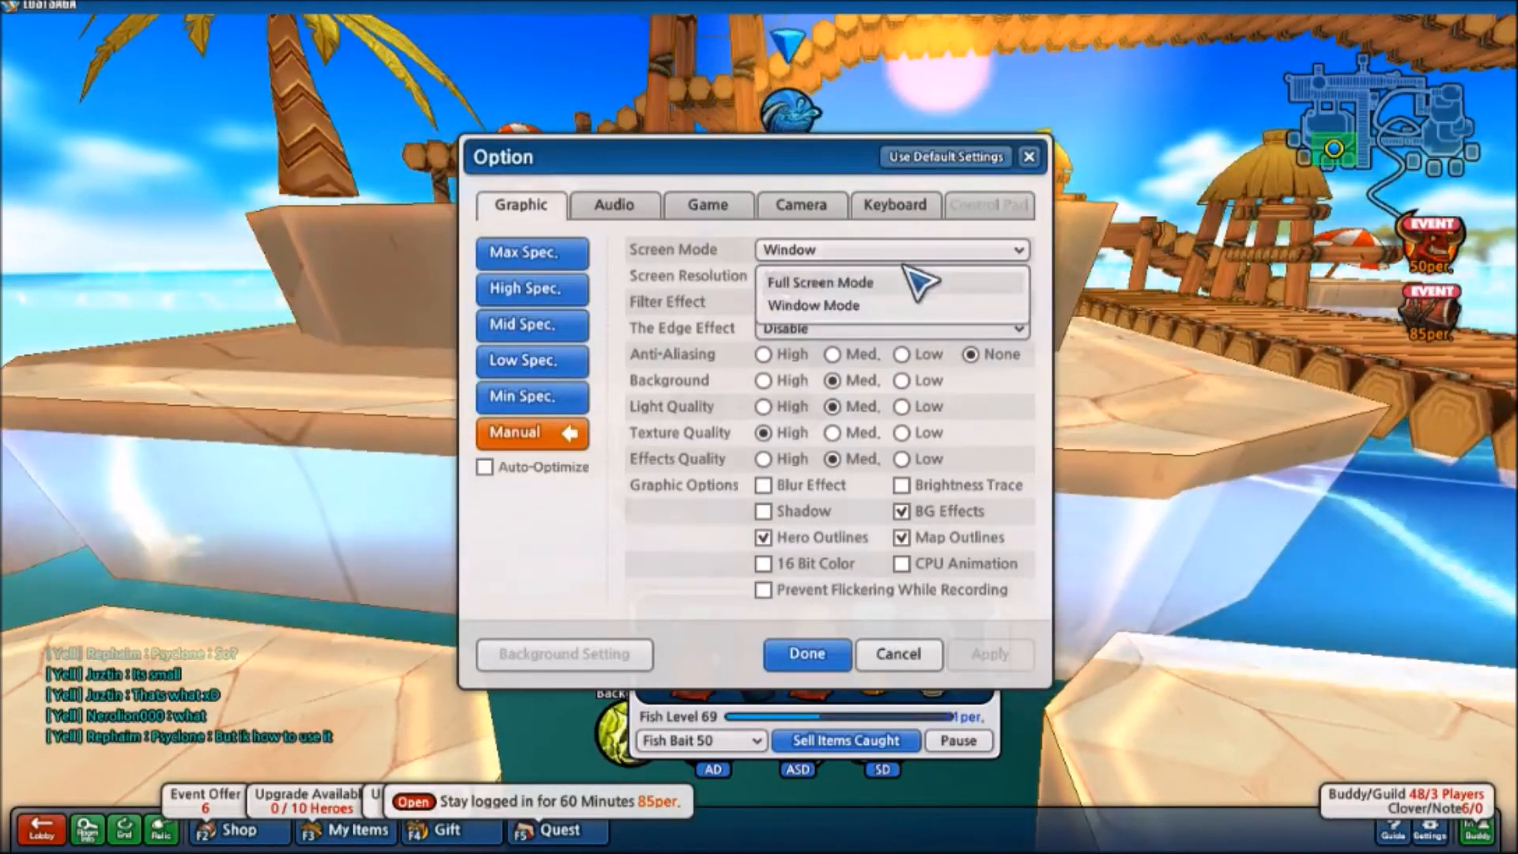
click(909, 260)
click(921, 277)
click(902, 308)
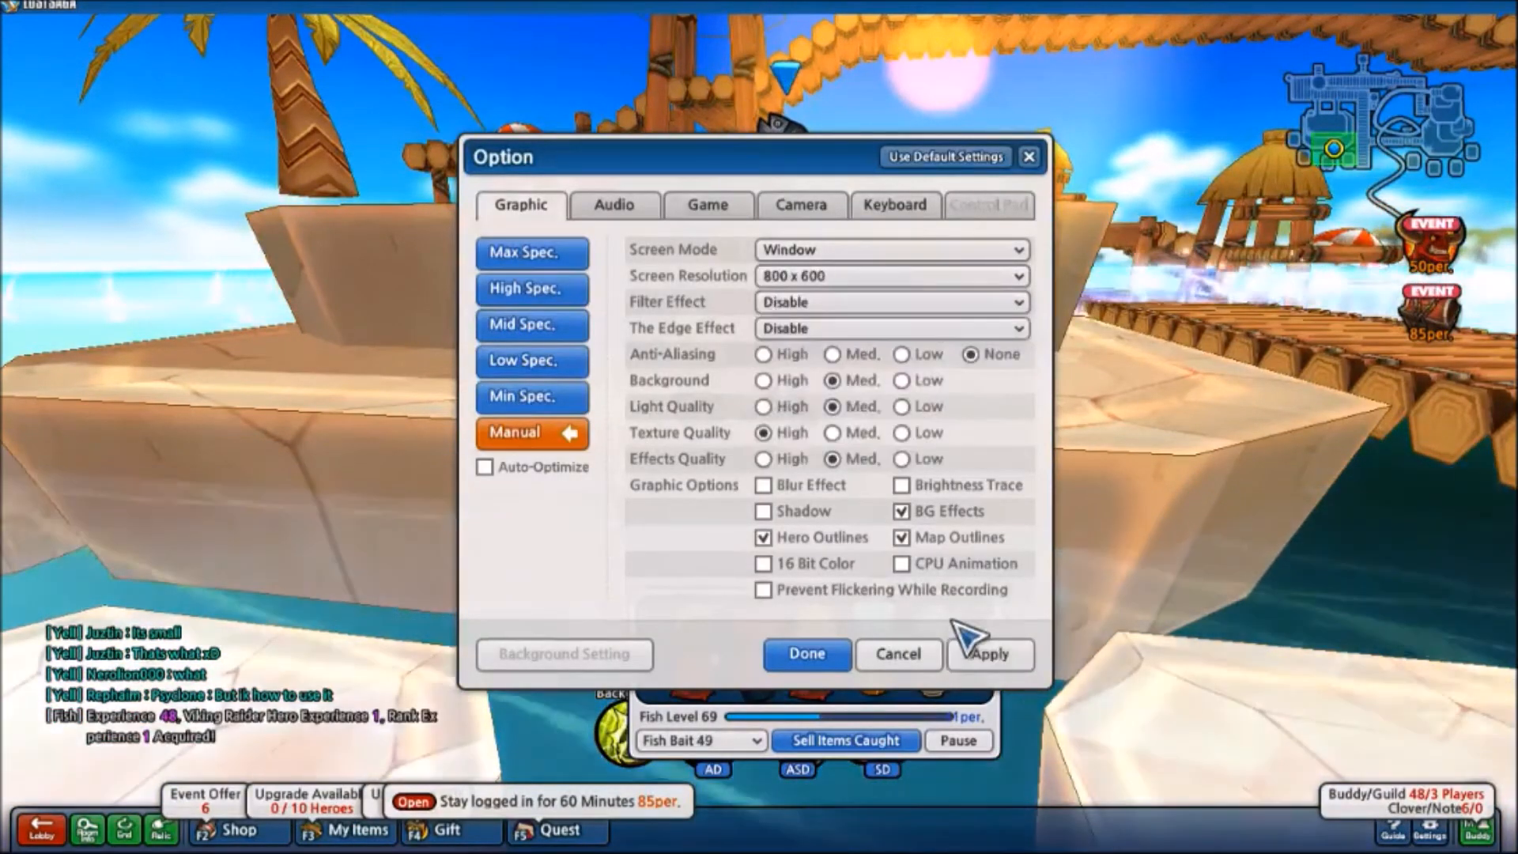
click(990, 654)
click(800, 654)
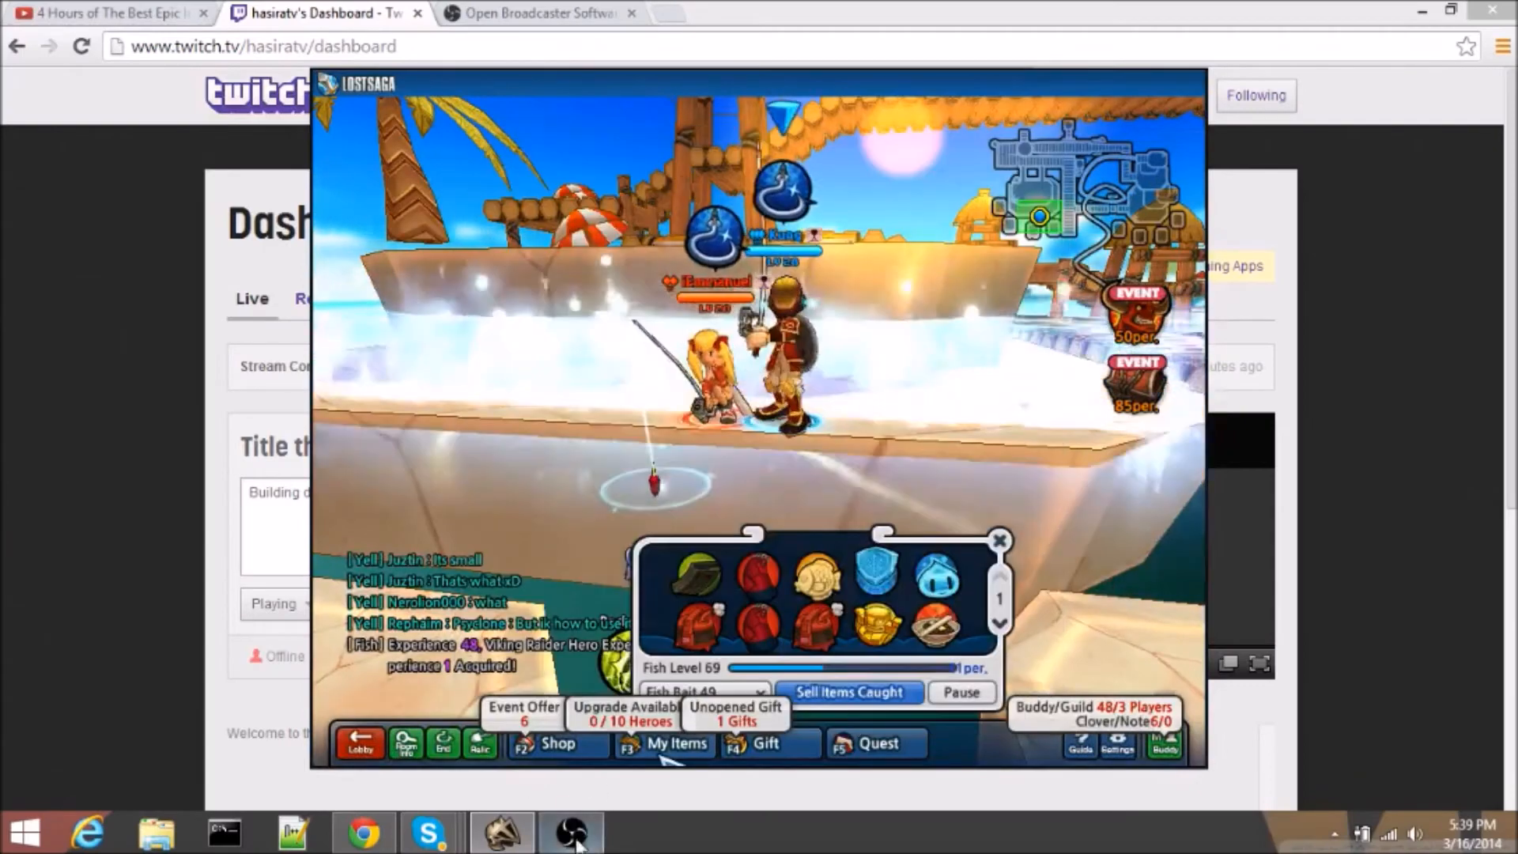
- Bring up Open Broadcaster Software and arrange its window and the small game window side by side, partly overlapping
click(571, 832)
drag(909, 95, 1404, 372)
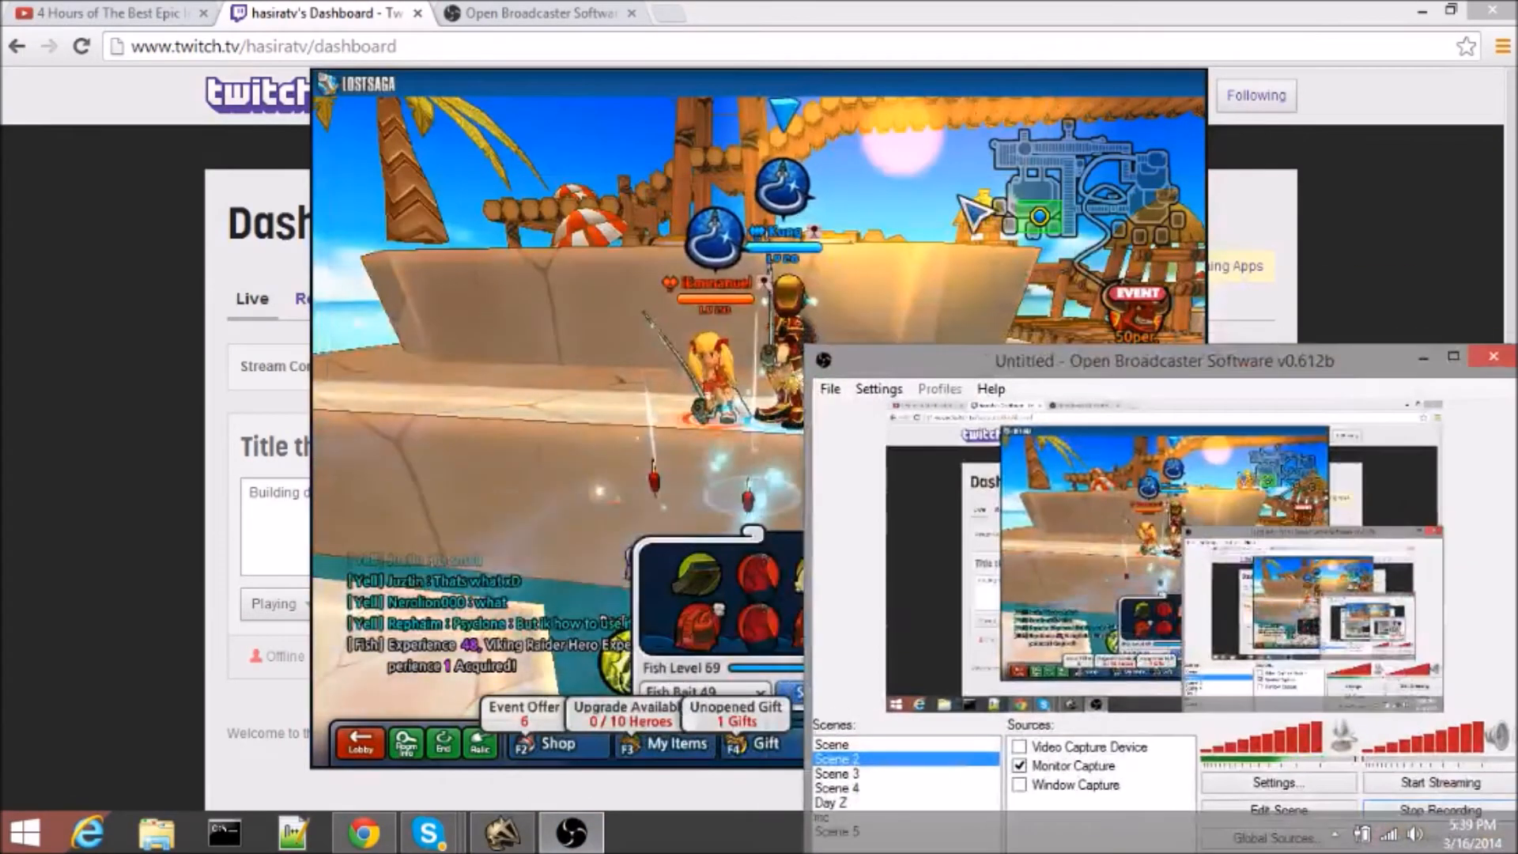
drag(882, 87, 725, 75)
mouse_move(1244, 351)
mouse_down()
mouse_move(1267, 360)
mouse_move(1252, 352)
mouse_up()
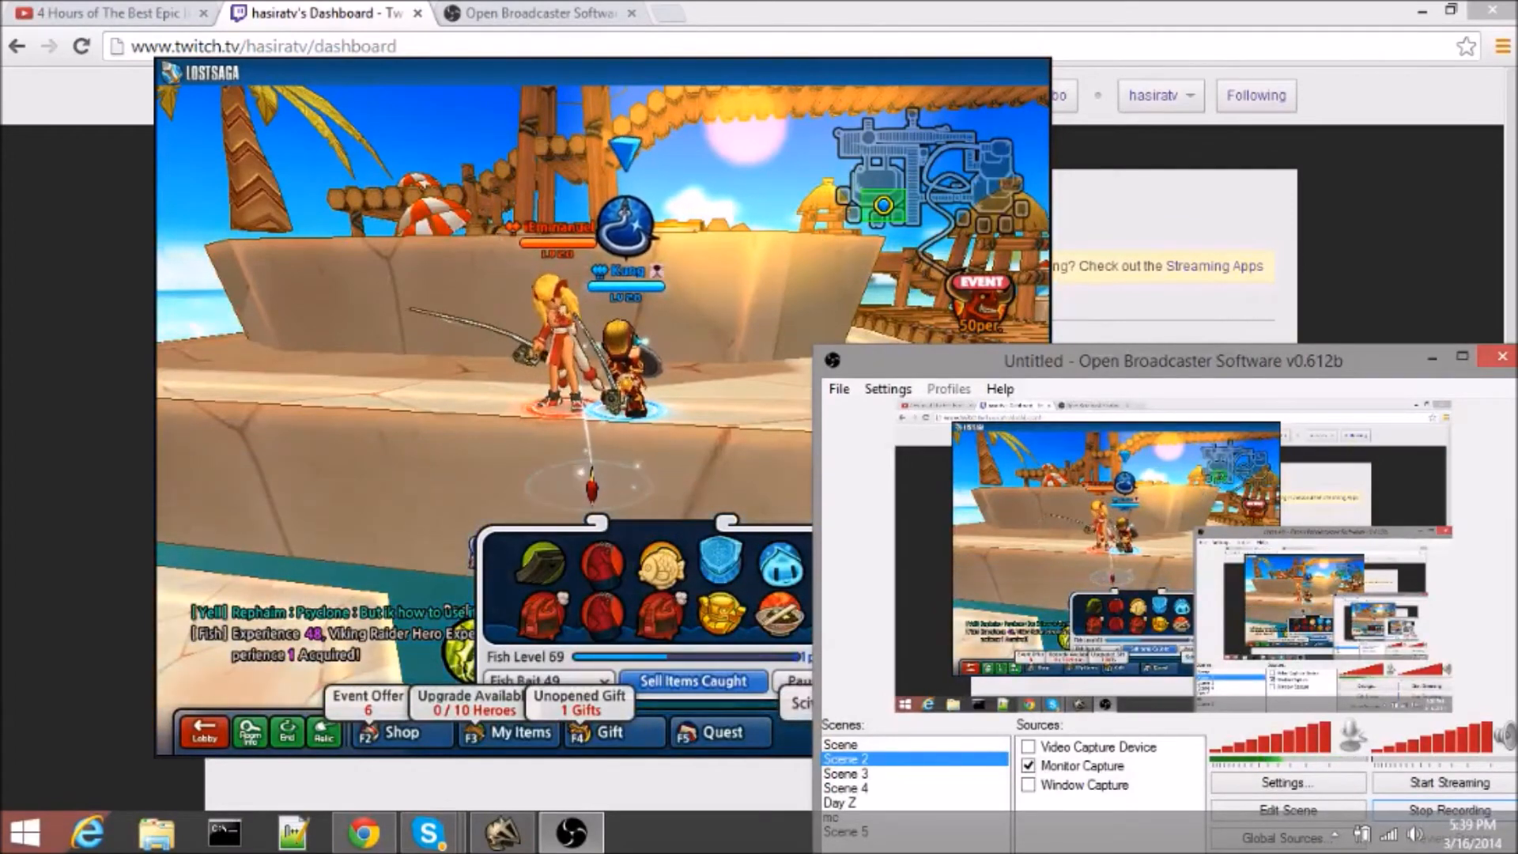
- Return to Lost Saga and set its screen resolution back to 1366 x 768, applying and confirming the options
key(alt+Tab)
click(958, 731)
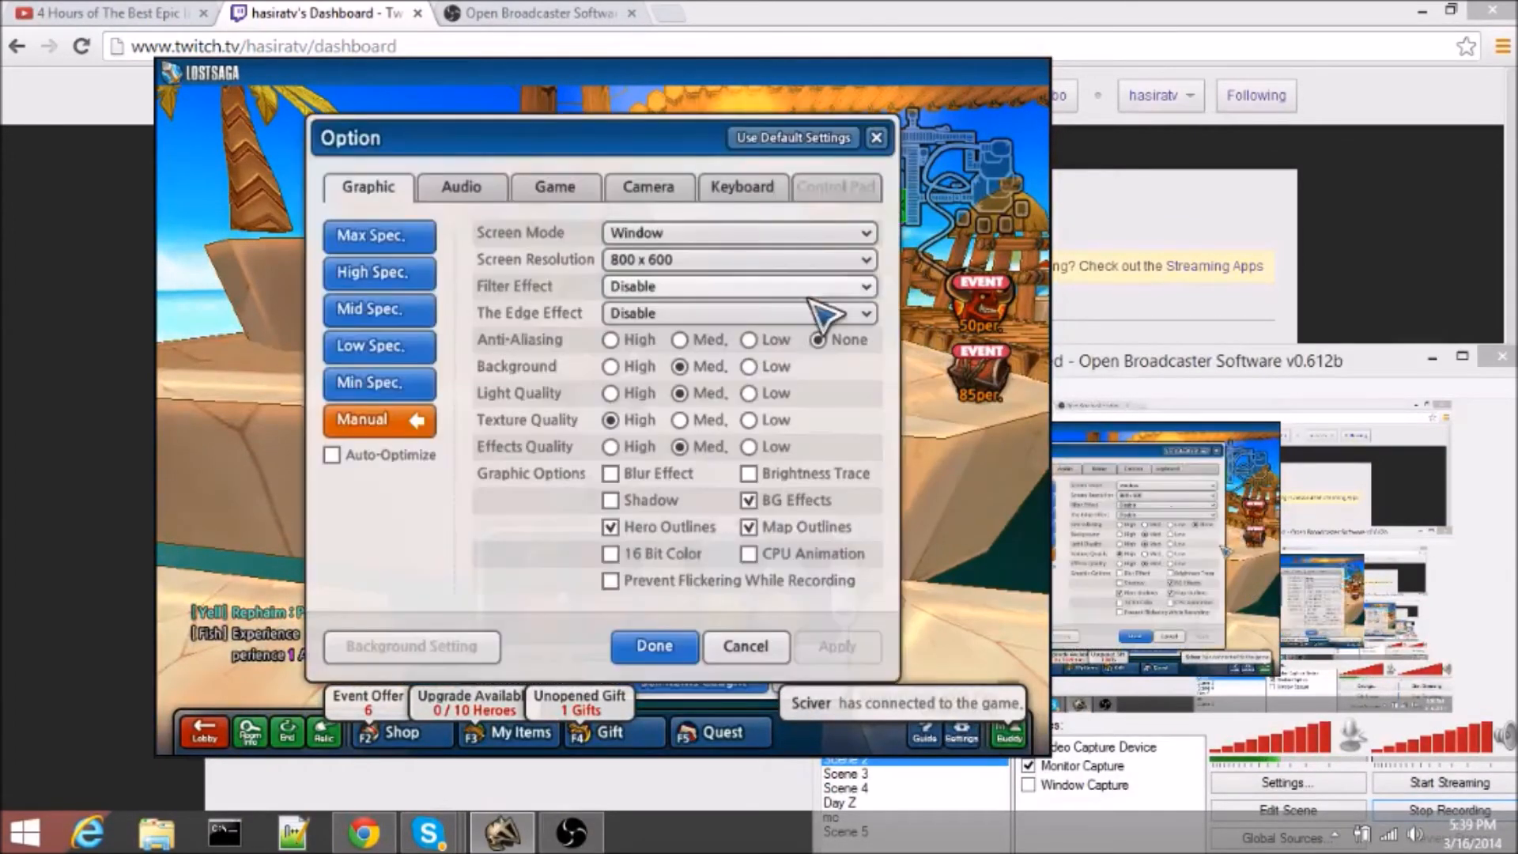
click(798, 434)
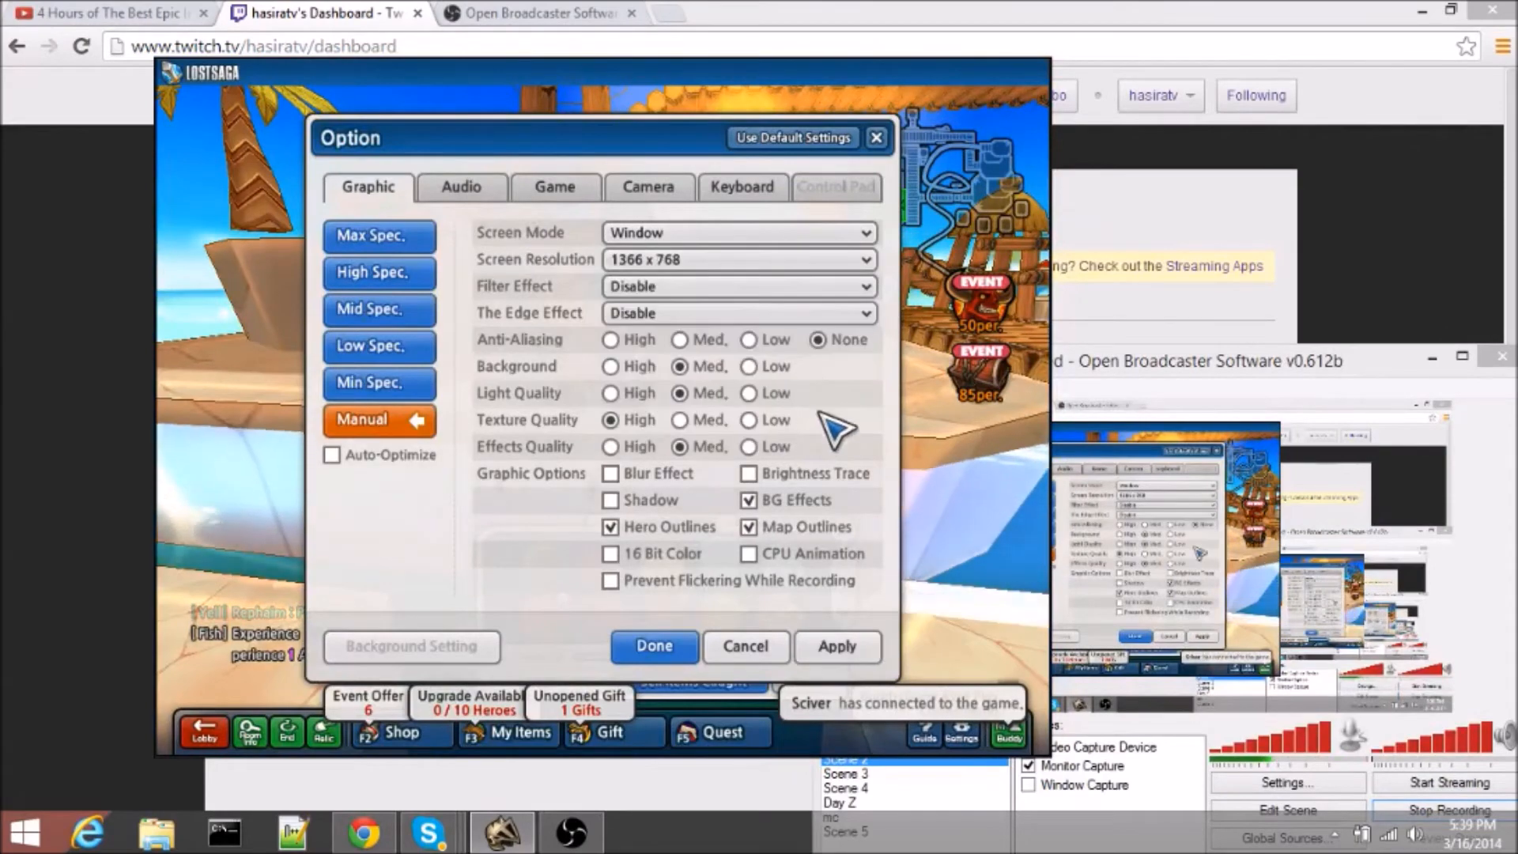
click(838, 646)
click(803, 648)
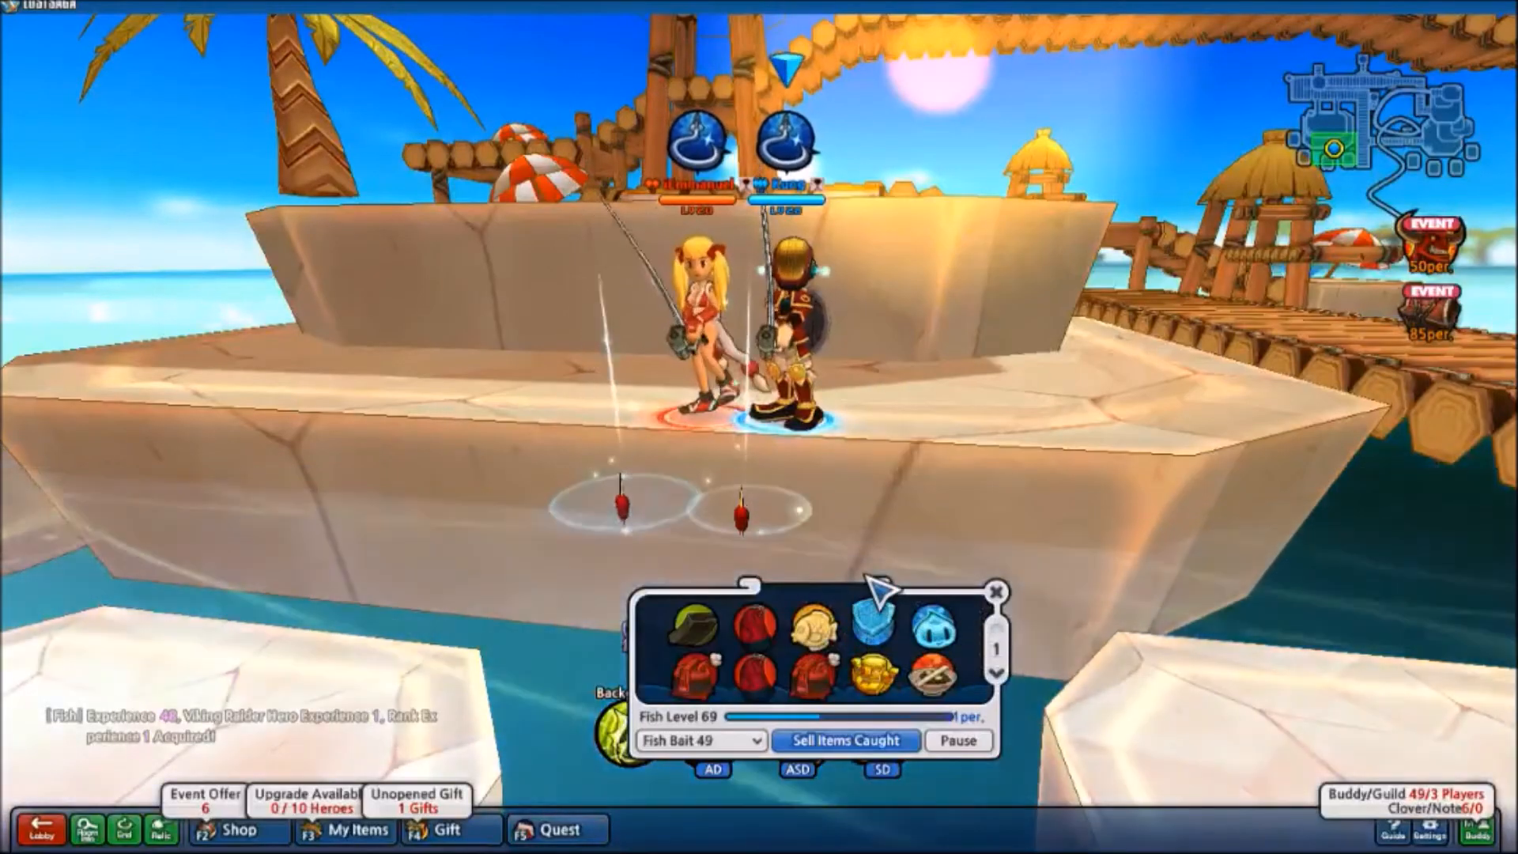
- Switch to Open Broadcaster Software, centre its window over the game, and disable the Window Capture source in Scene 5
key(alt+Tab)
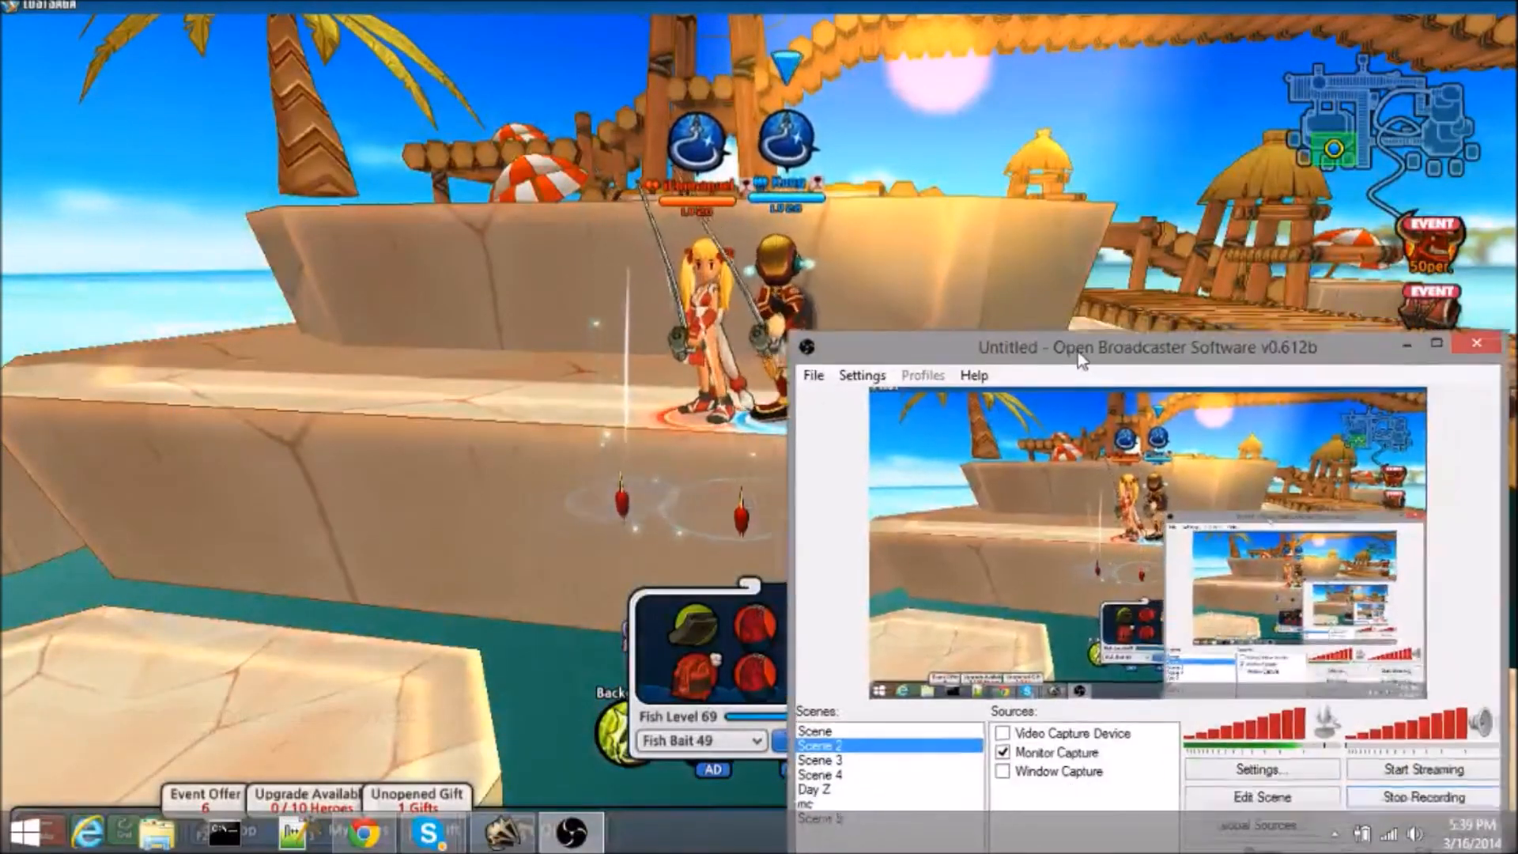
drag(1089, 359, 795, 88)
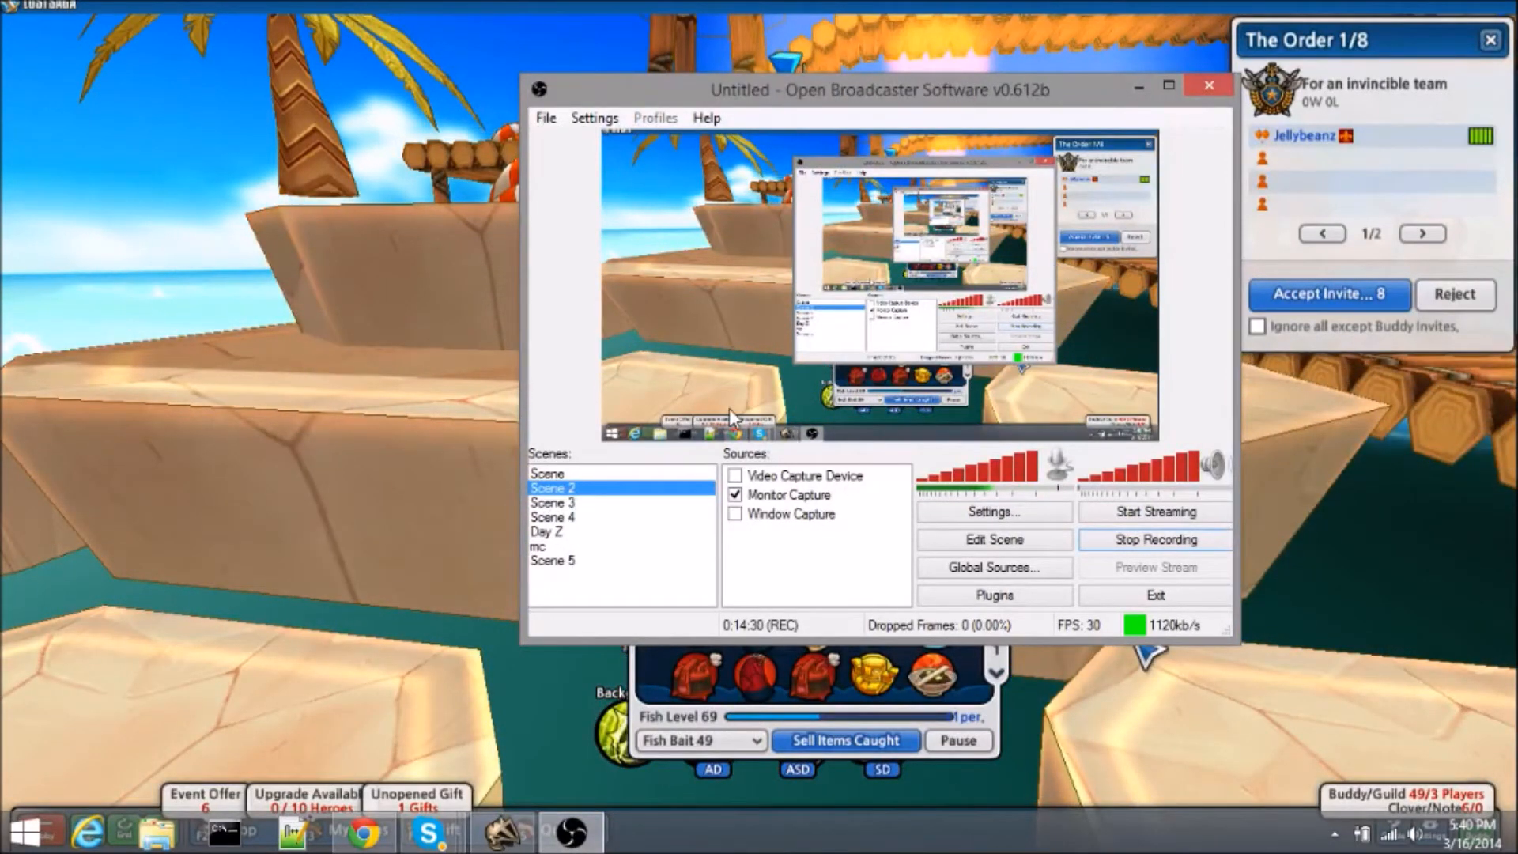
right_click(774, 553)
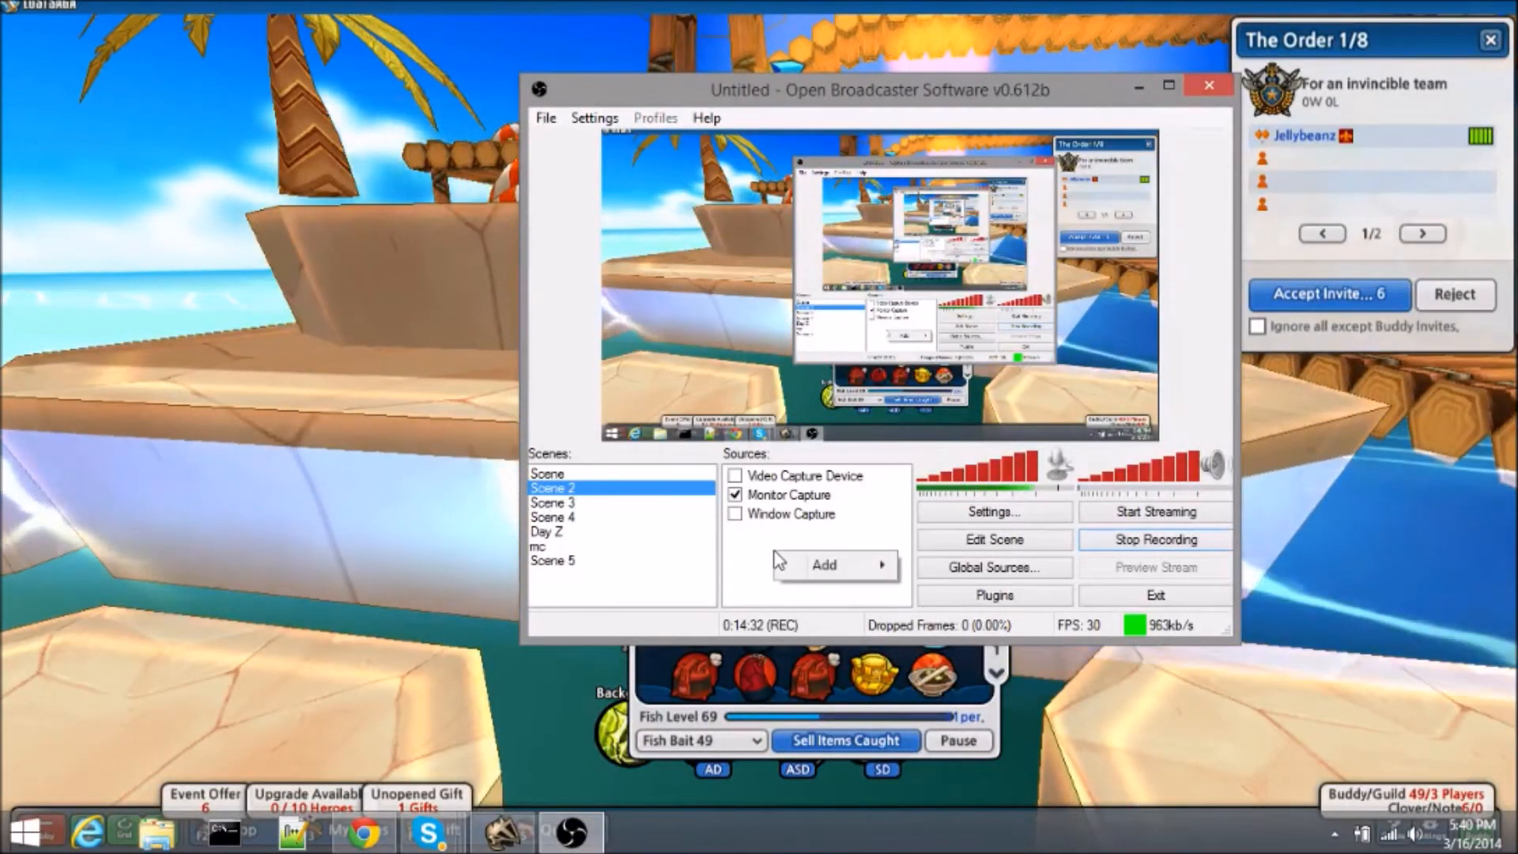
mouse_move(841, 568)
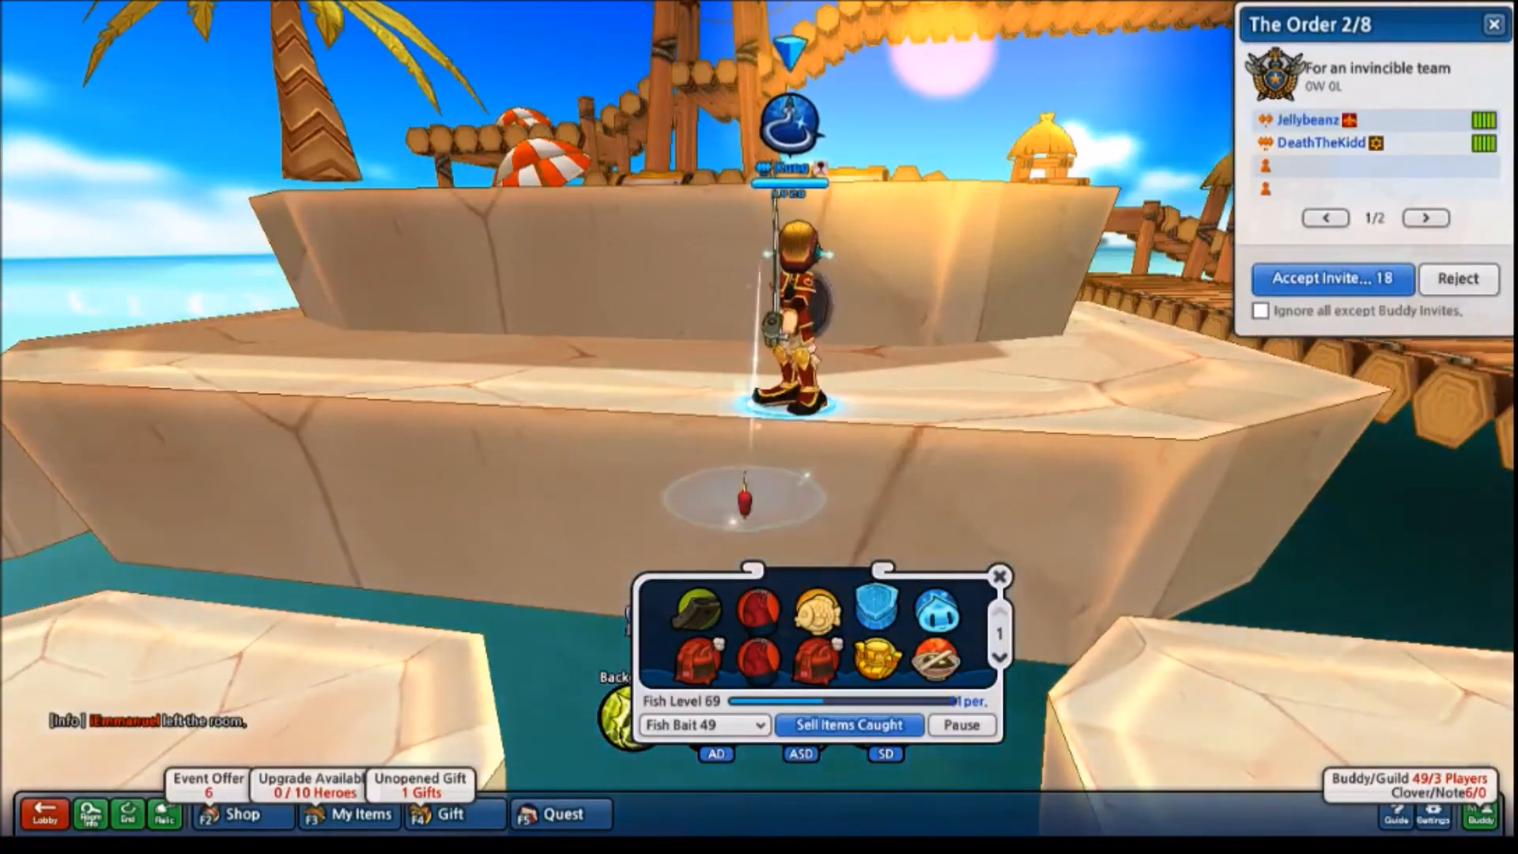
key(alt+Tab)
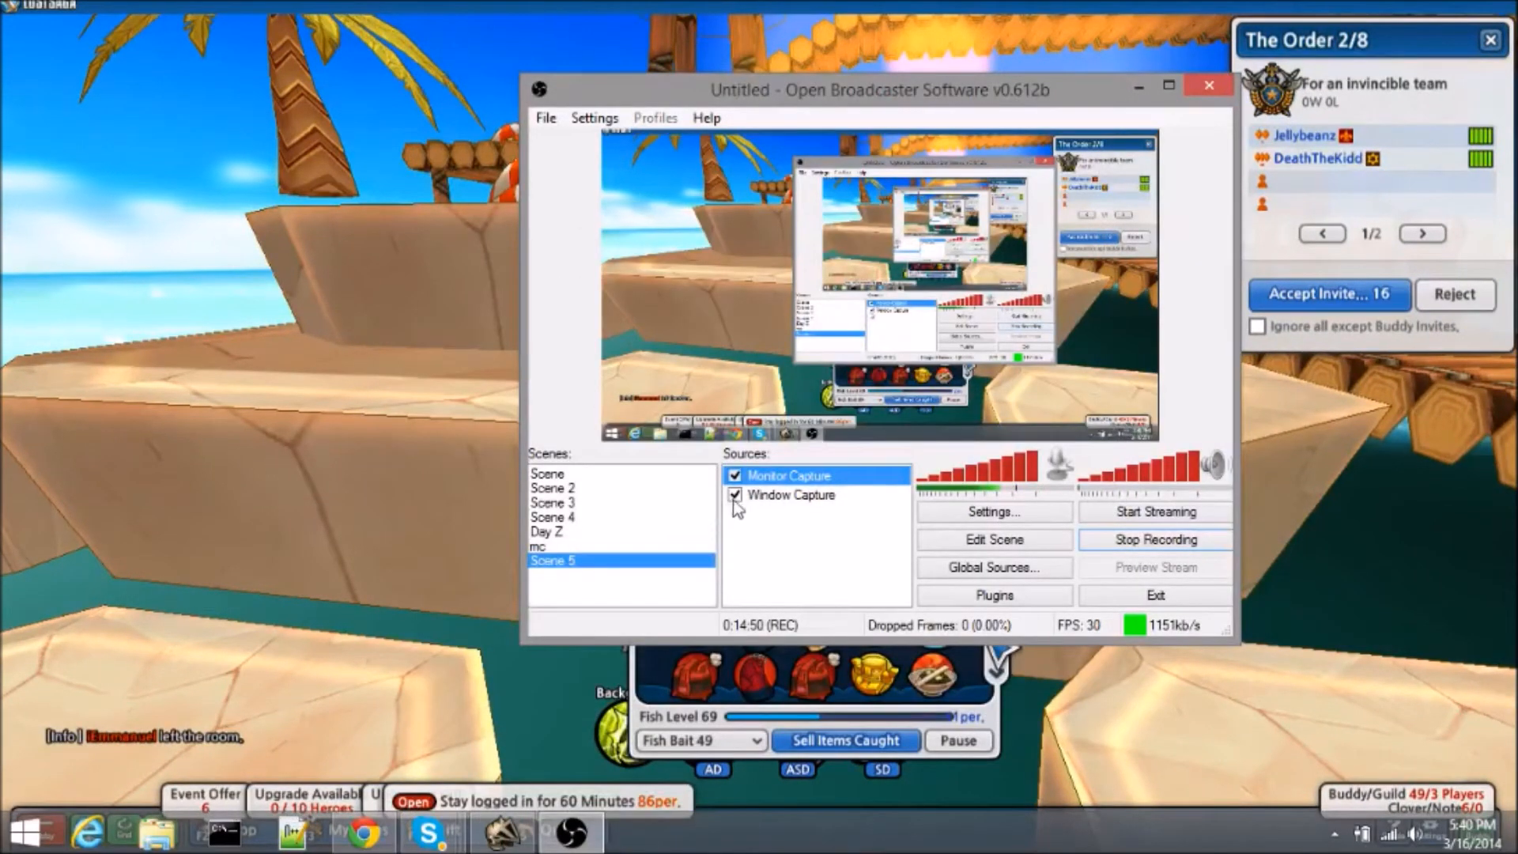
click(735, 495)
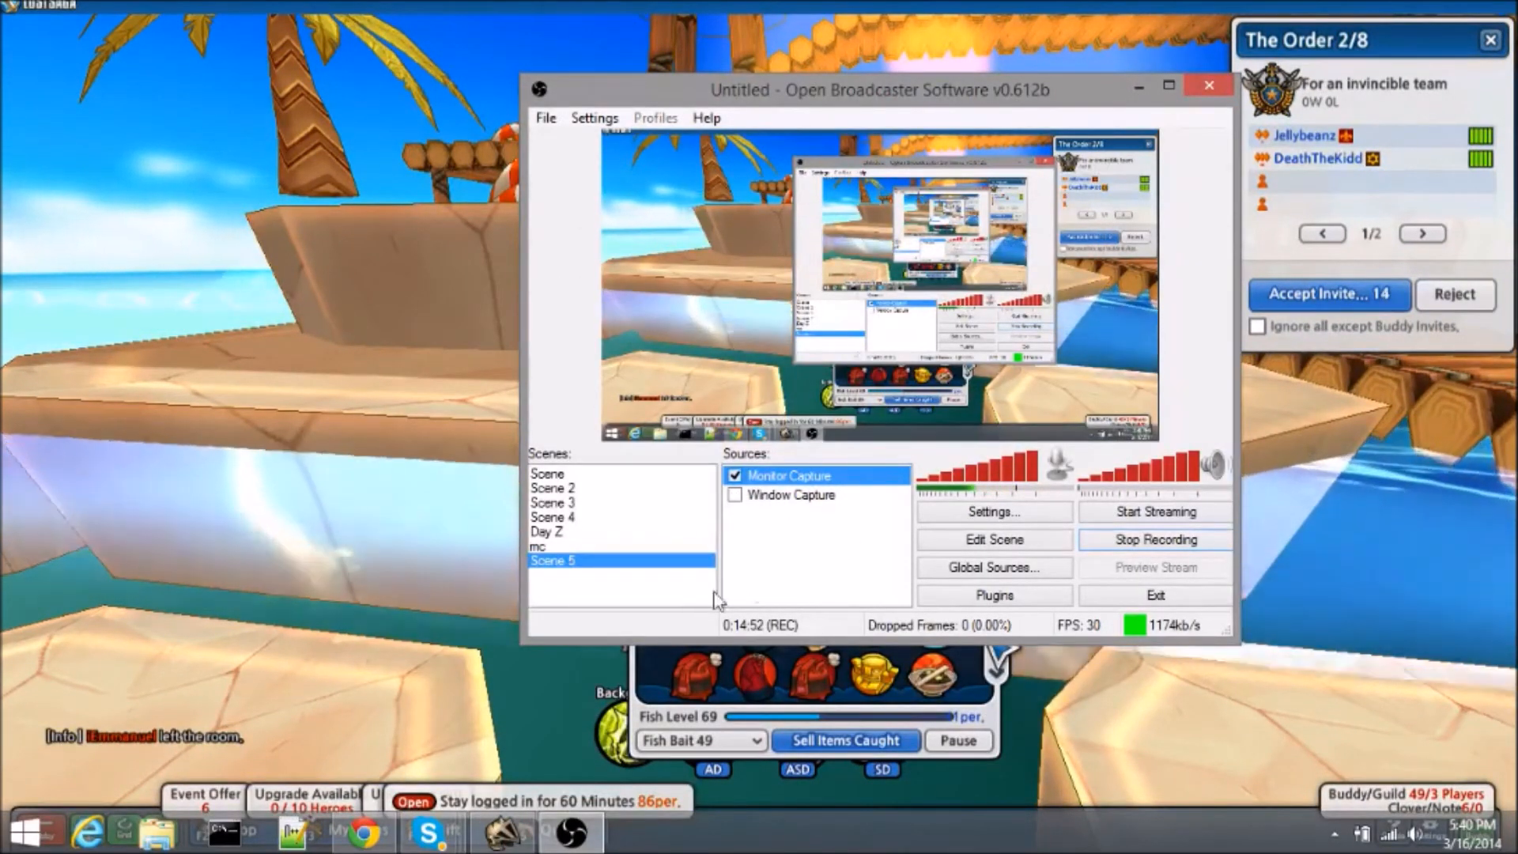
- Examine the settings for a new video capture device source, including the list of available cameras, and cancel without adding it
right_click(793, 546)
mouse_move(819, 560)
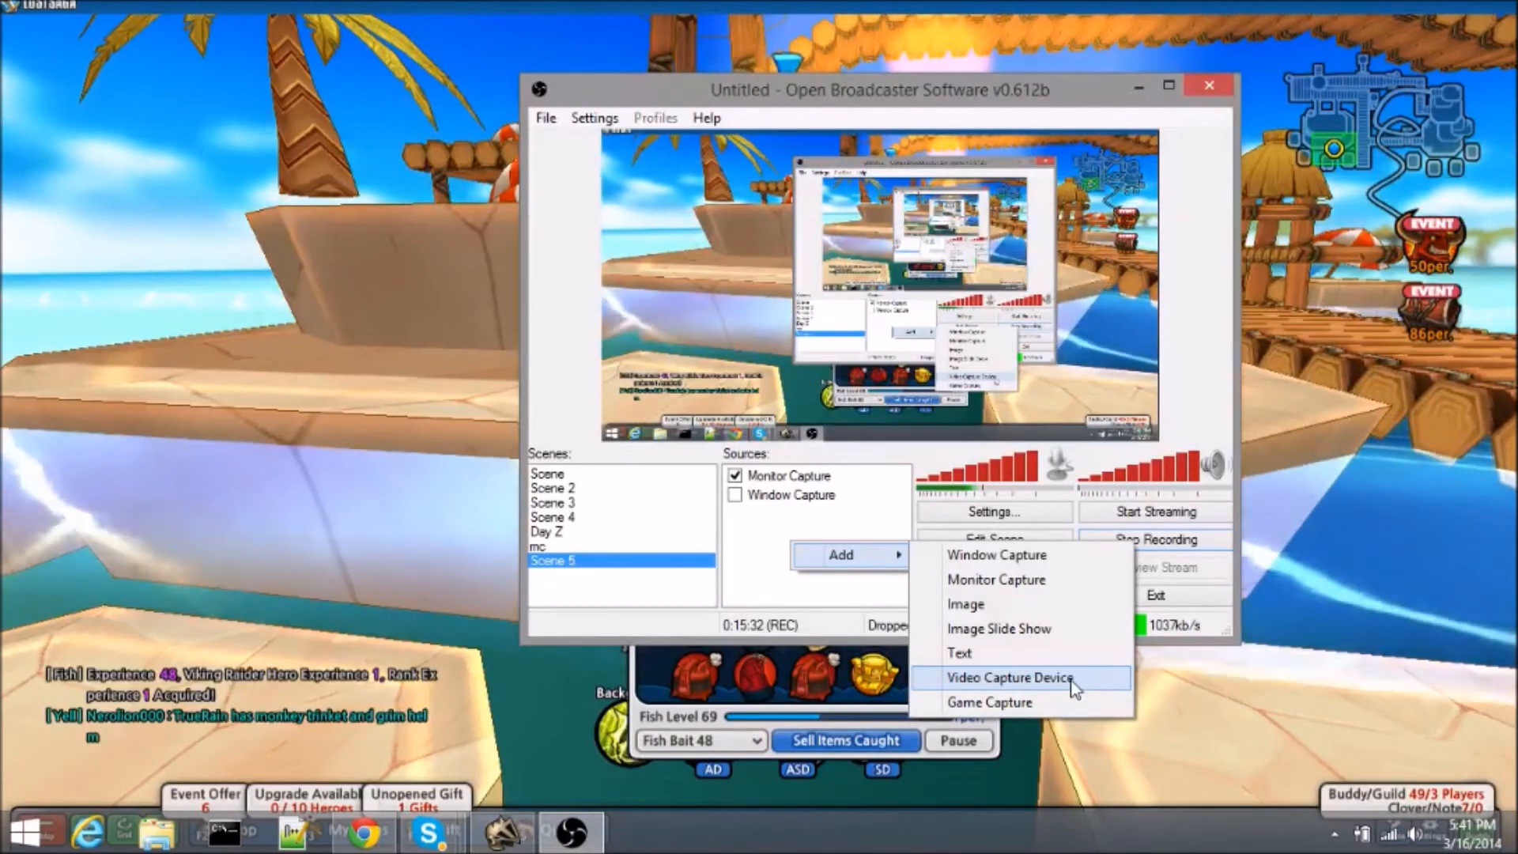
click(1011, 677)
click(868, 444)
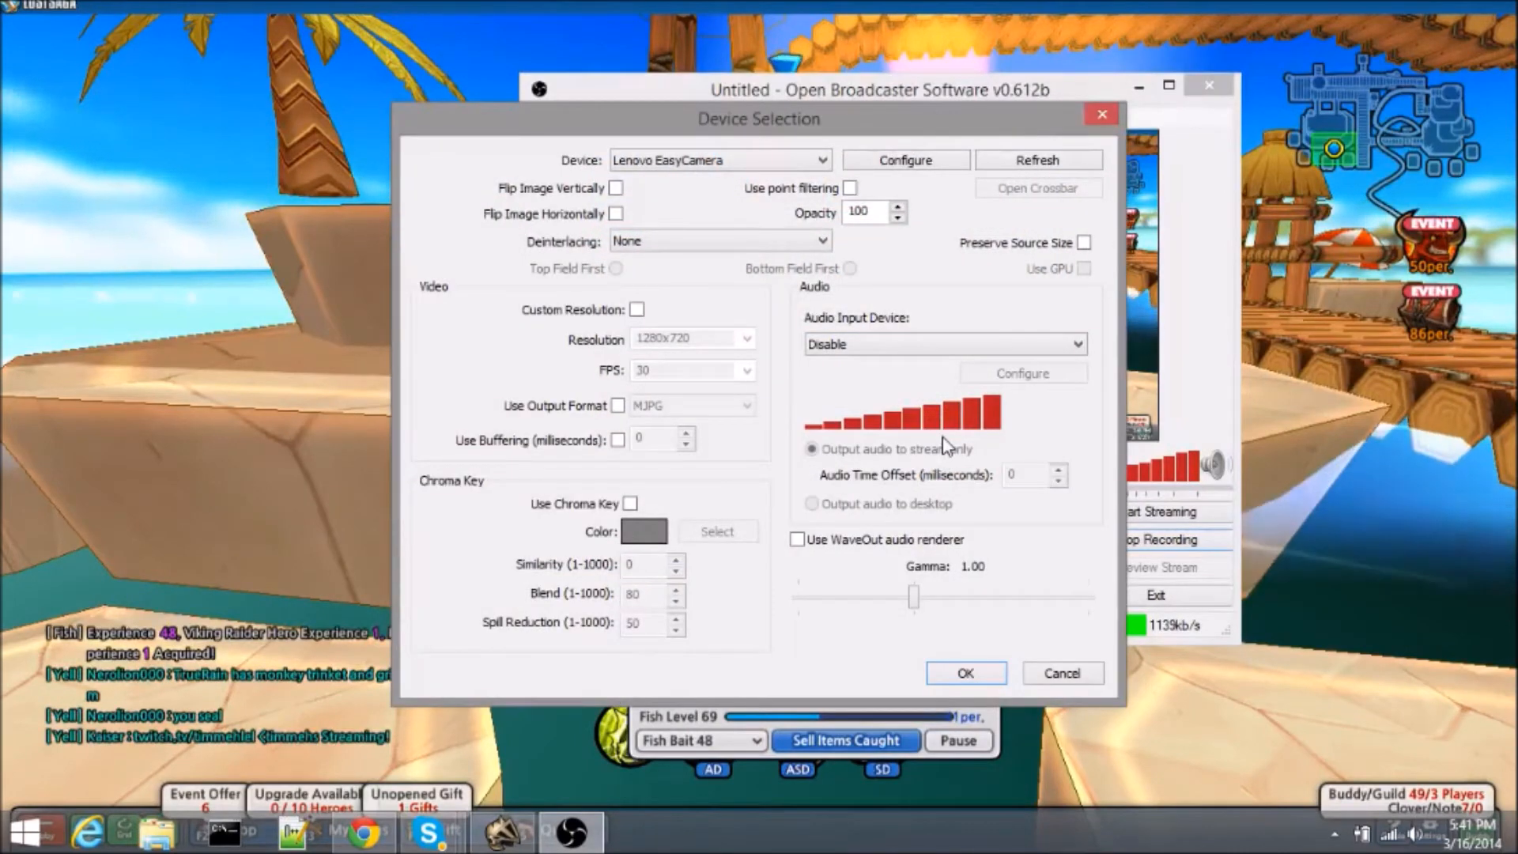
drag(882, 127, 977, 80)
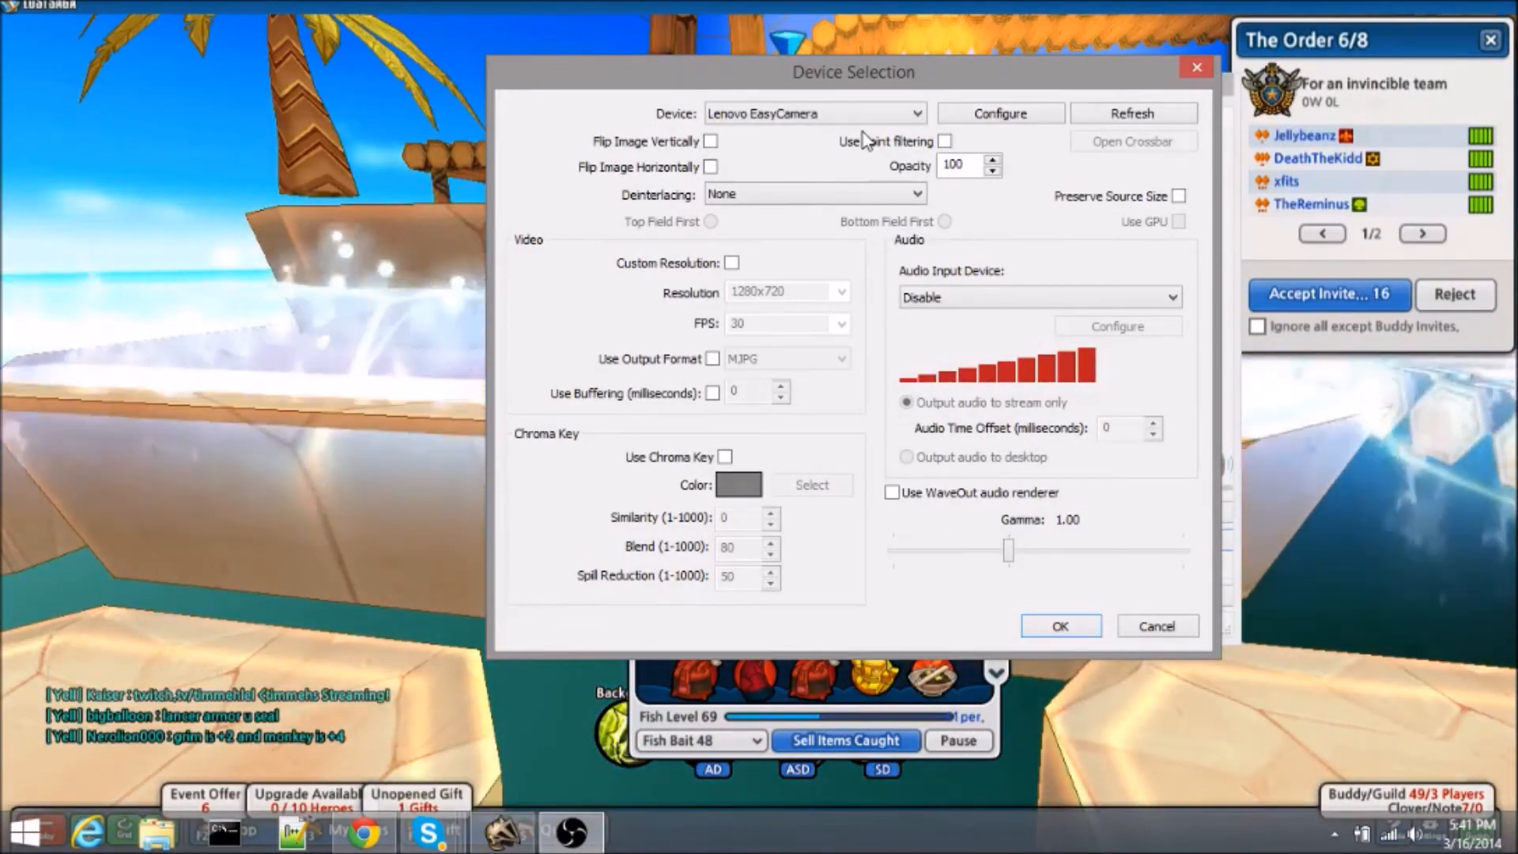
click(870, 117)
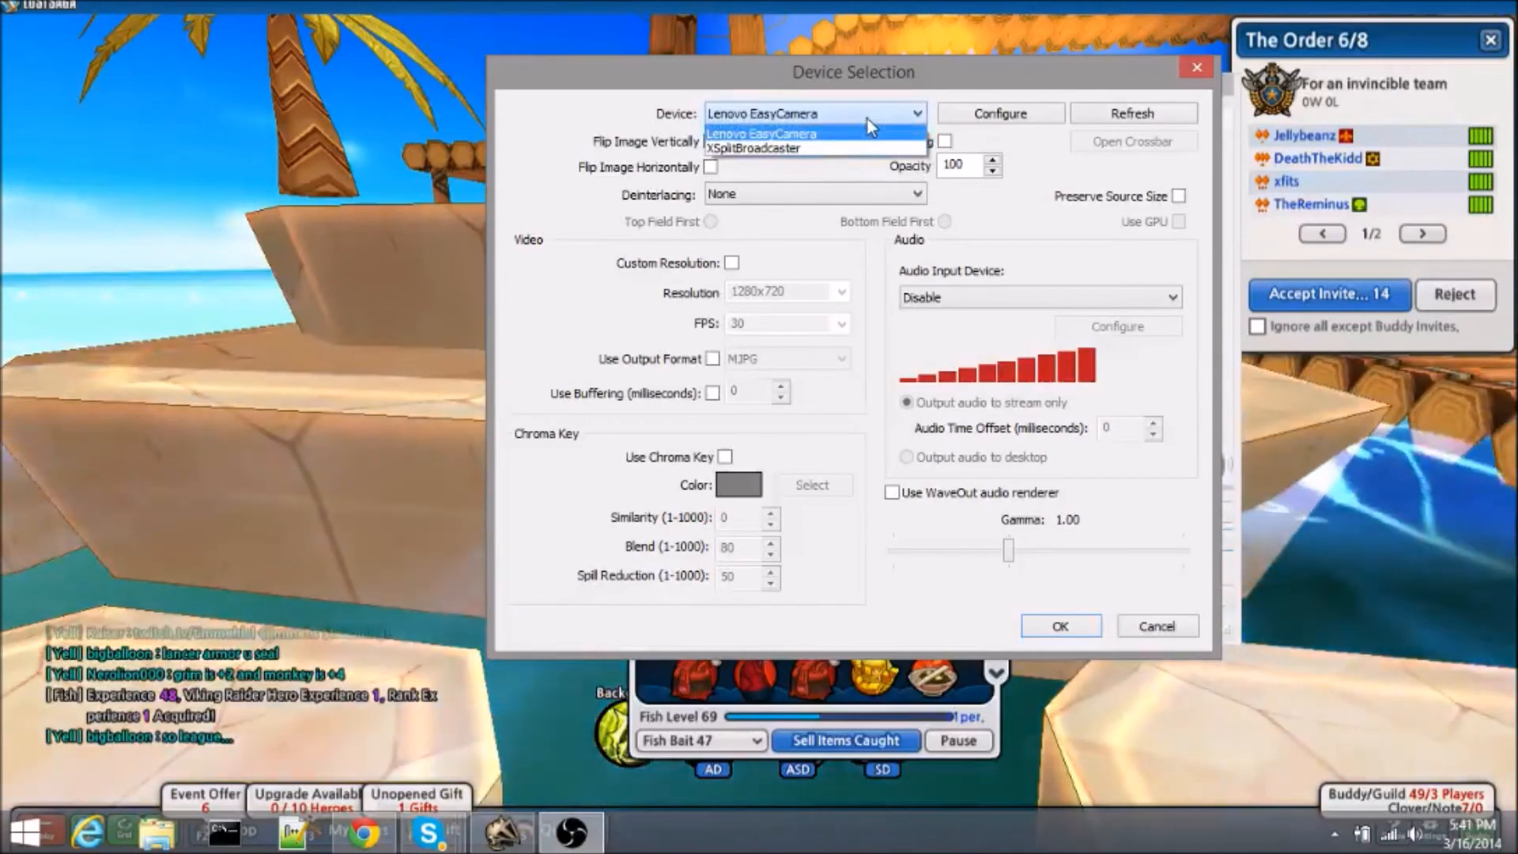
click(866, 119)
click(867, 118)
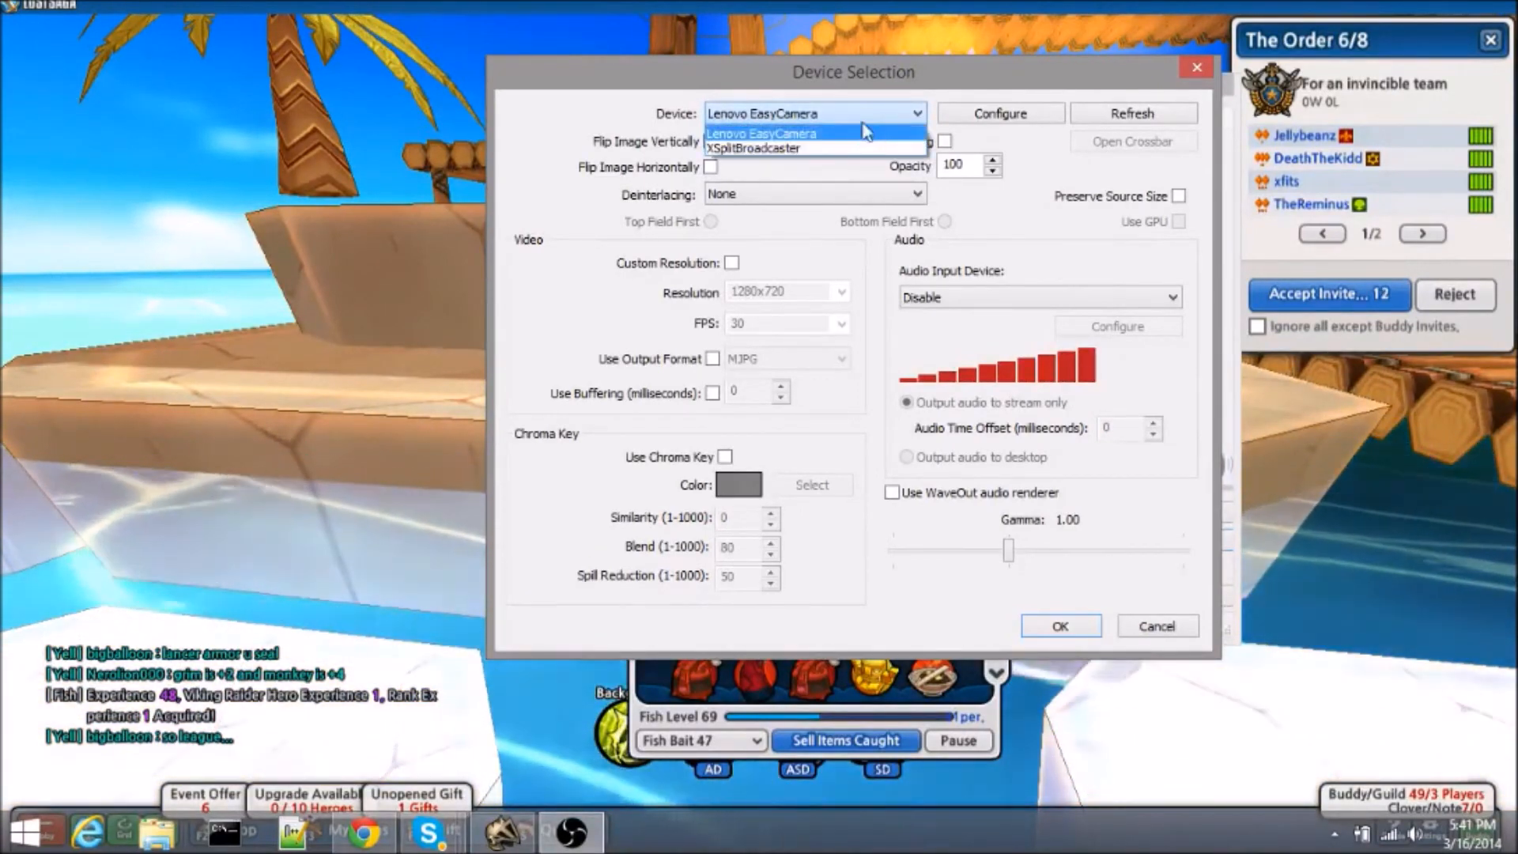
click(901, 128)
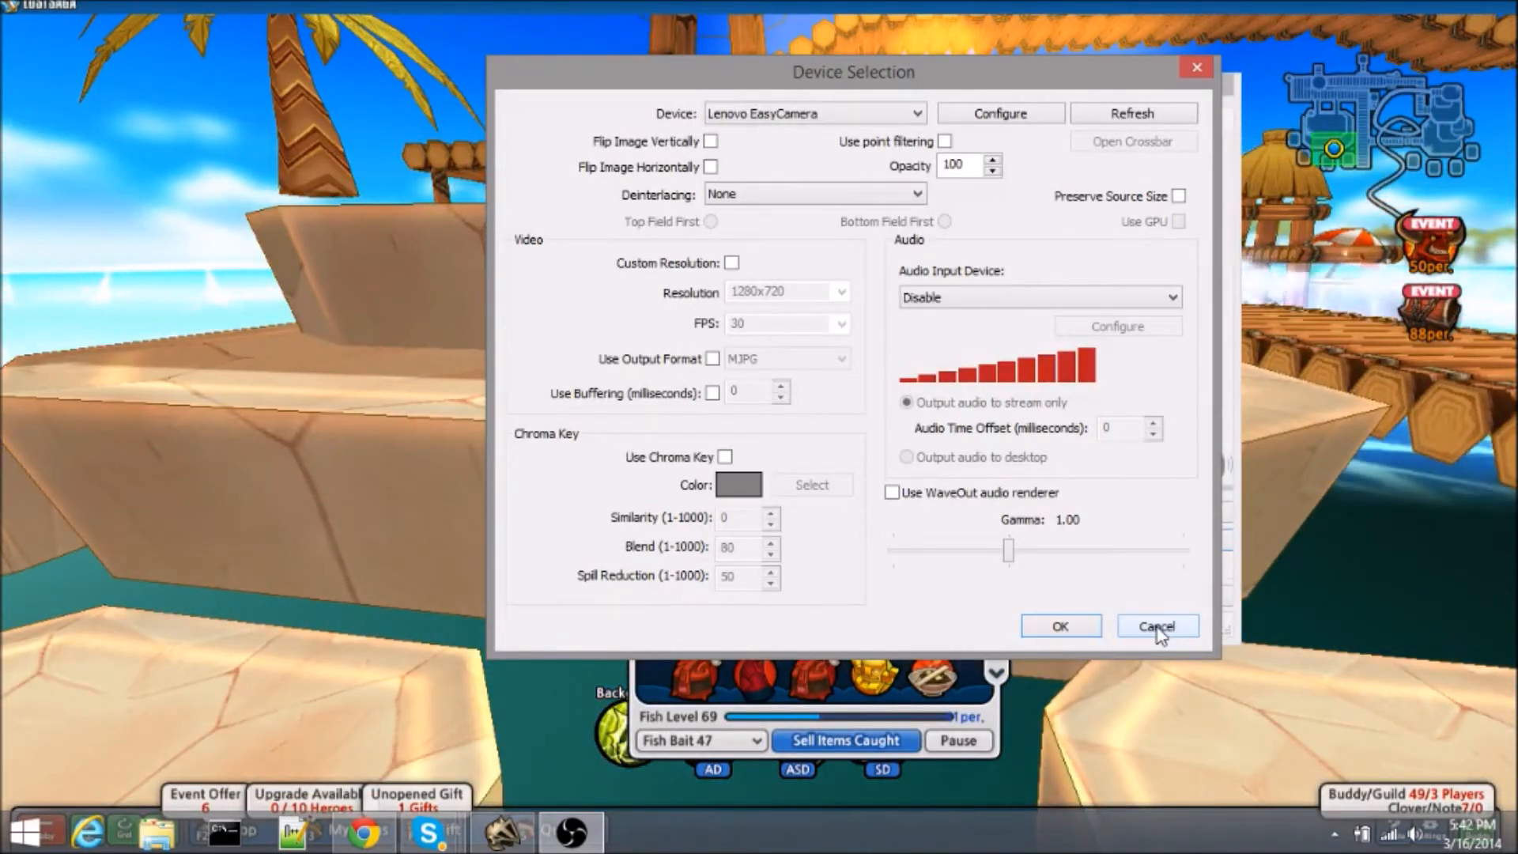
click(1157, 627)
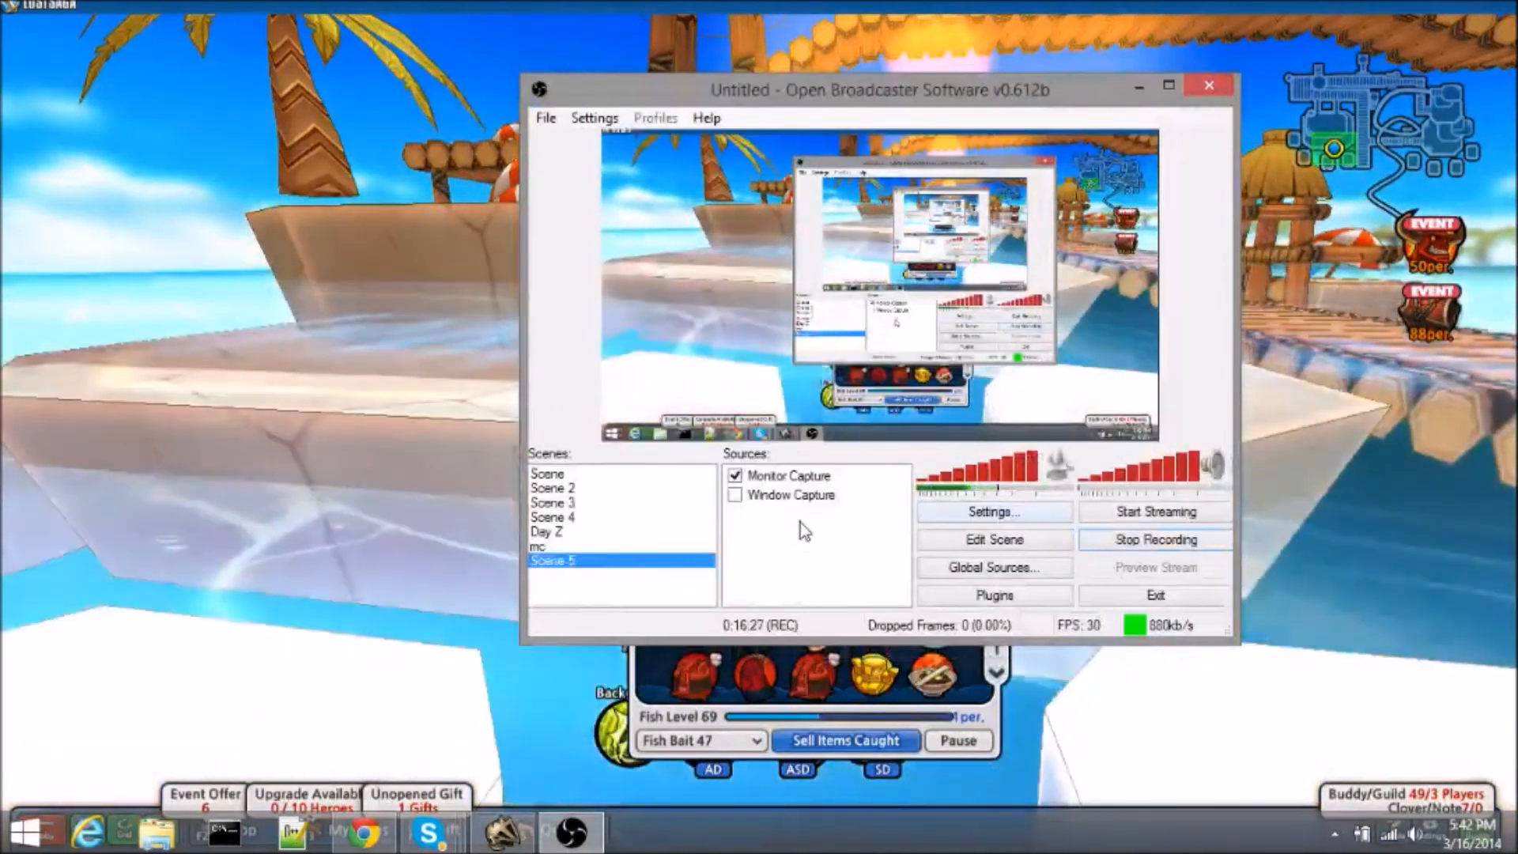
- Add a text source named asdasda to Scene 5 and enter youtube.com/blackdick as its text
right_click(800, 524)
mouse_move(915, 536)
click(1071, 642)
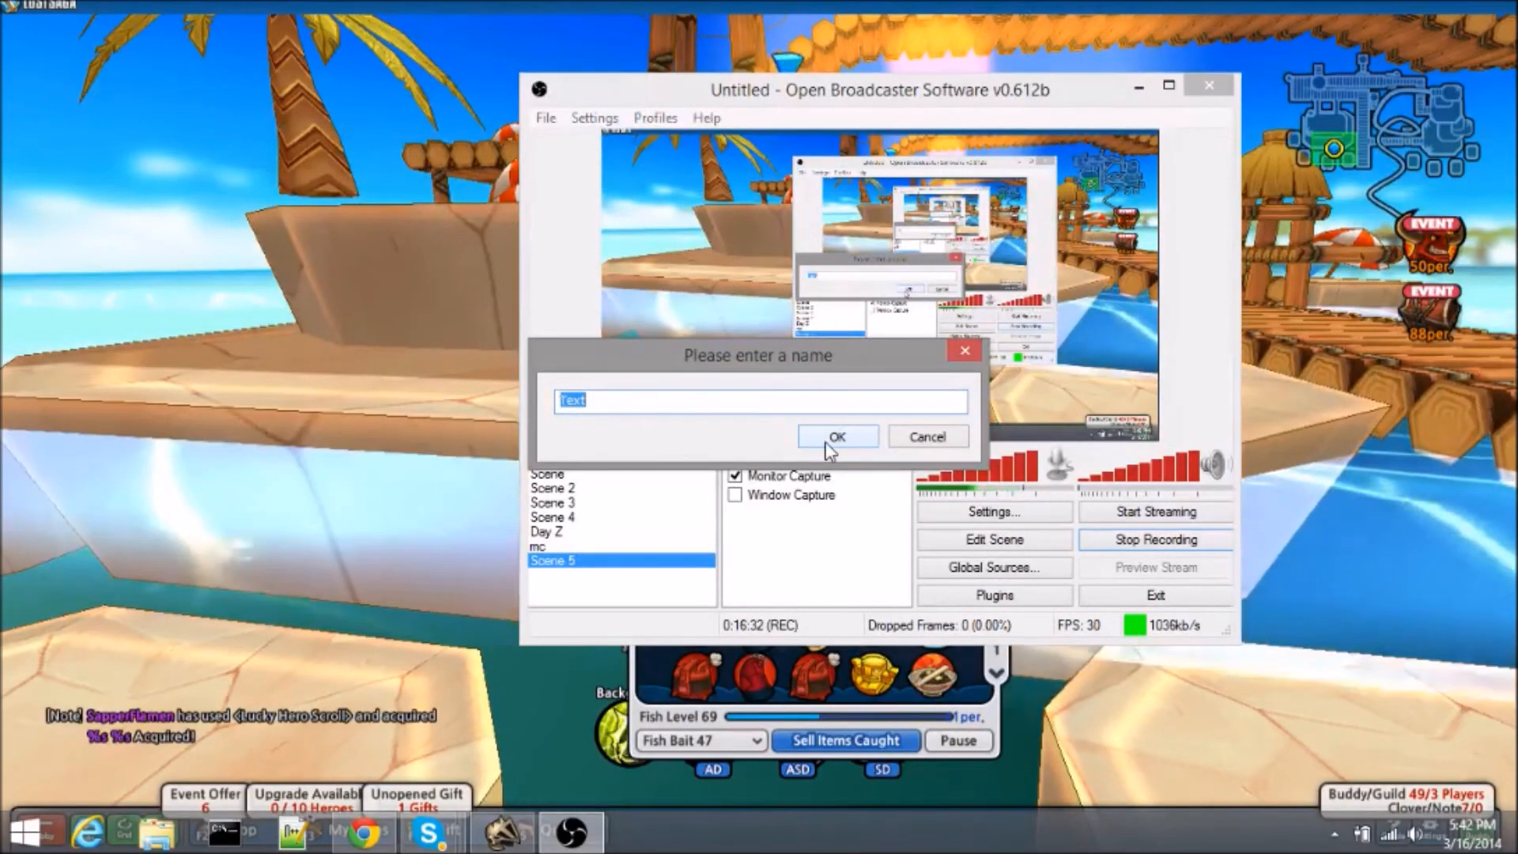
text(asdasda)
click(830, 439)
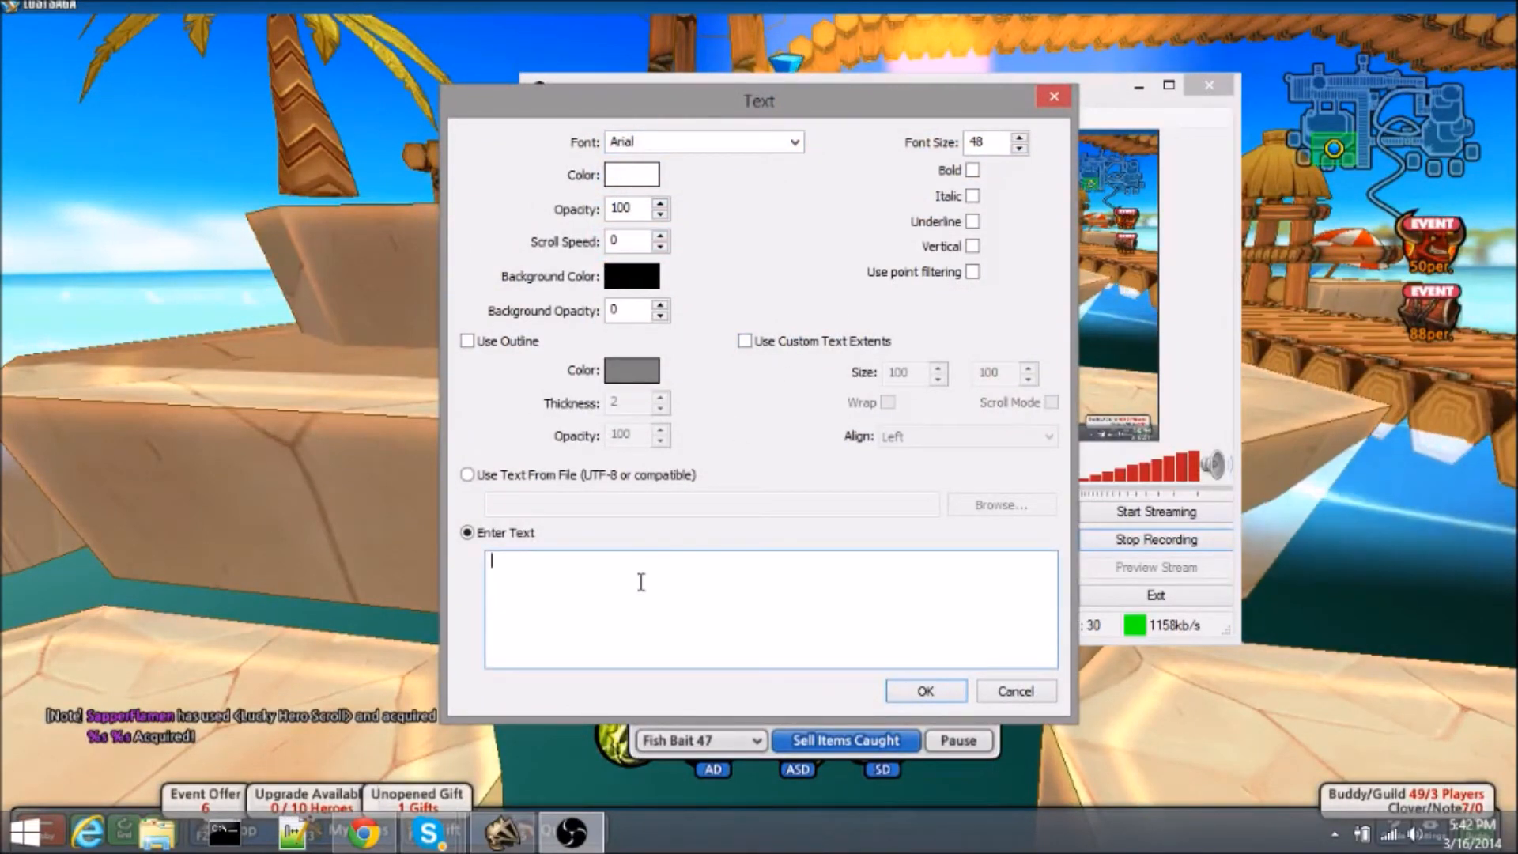
text(youtube.com/blackdick)
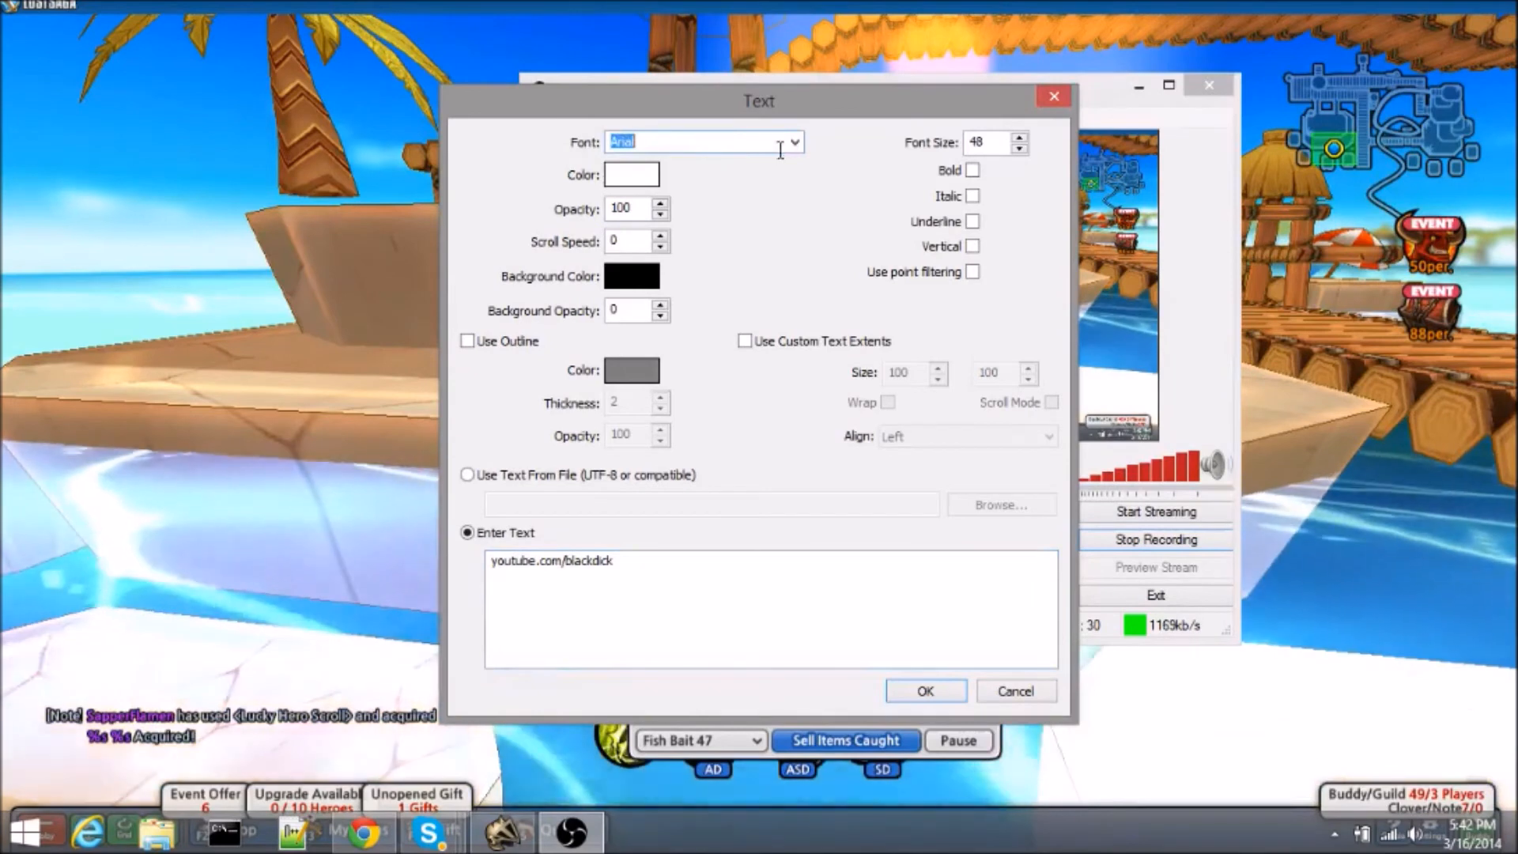
- Set the text source's font to GiovanniITCTT Book and its scroll speed to 3
click(795, 142)
drag(800, 285, 792, 370)
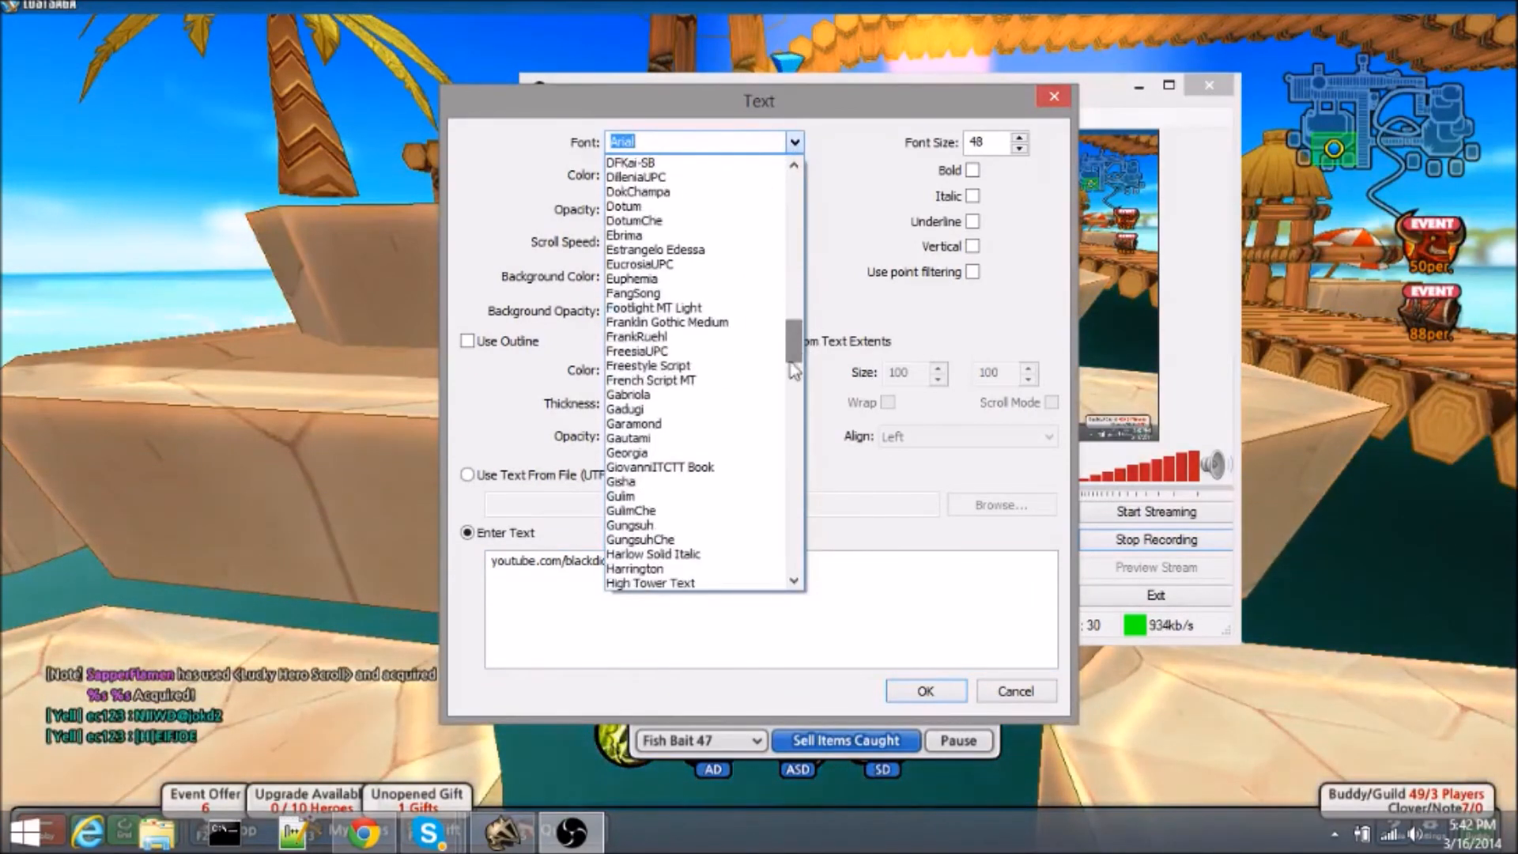
click(710, 467)
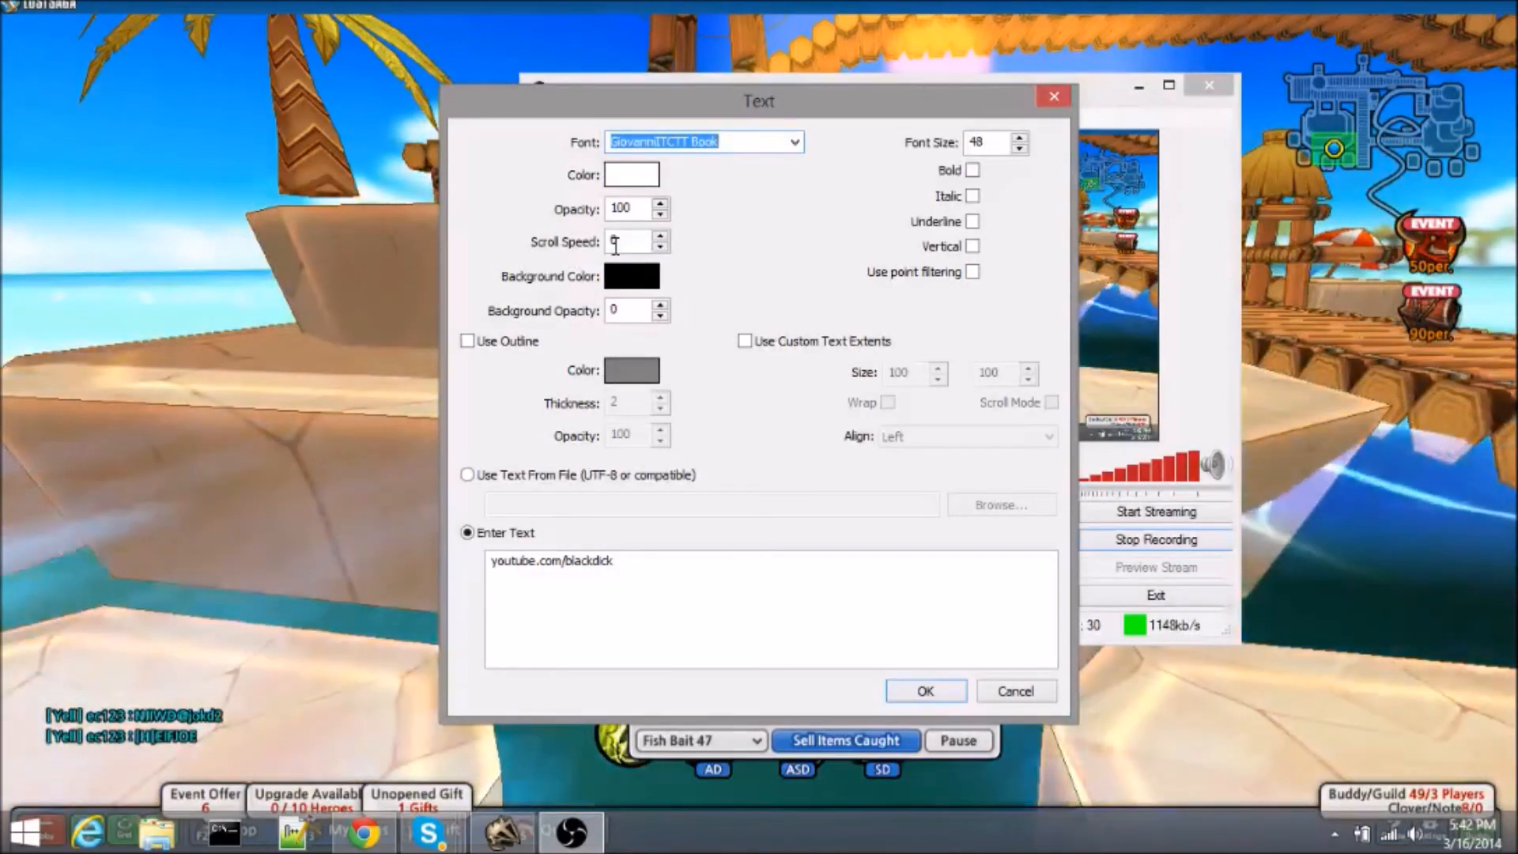
click(660, 236)
click(660, 236)
click(660, 235)
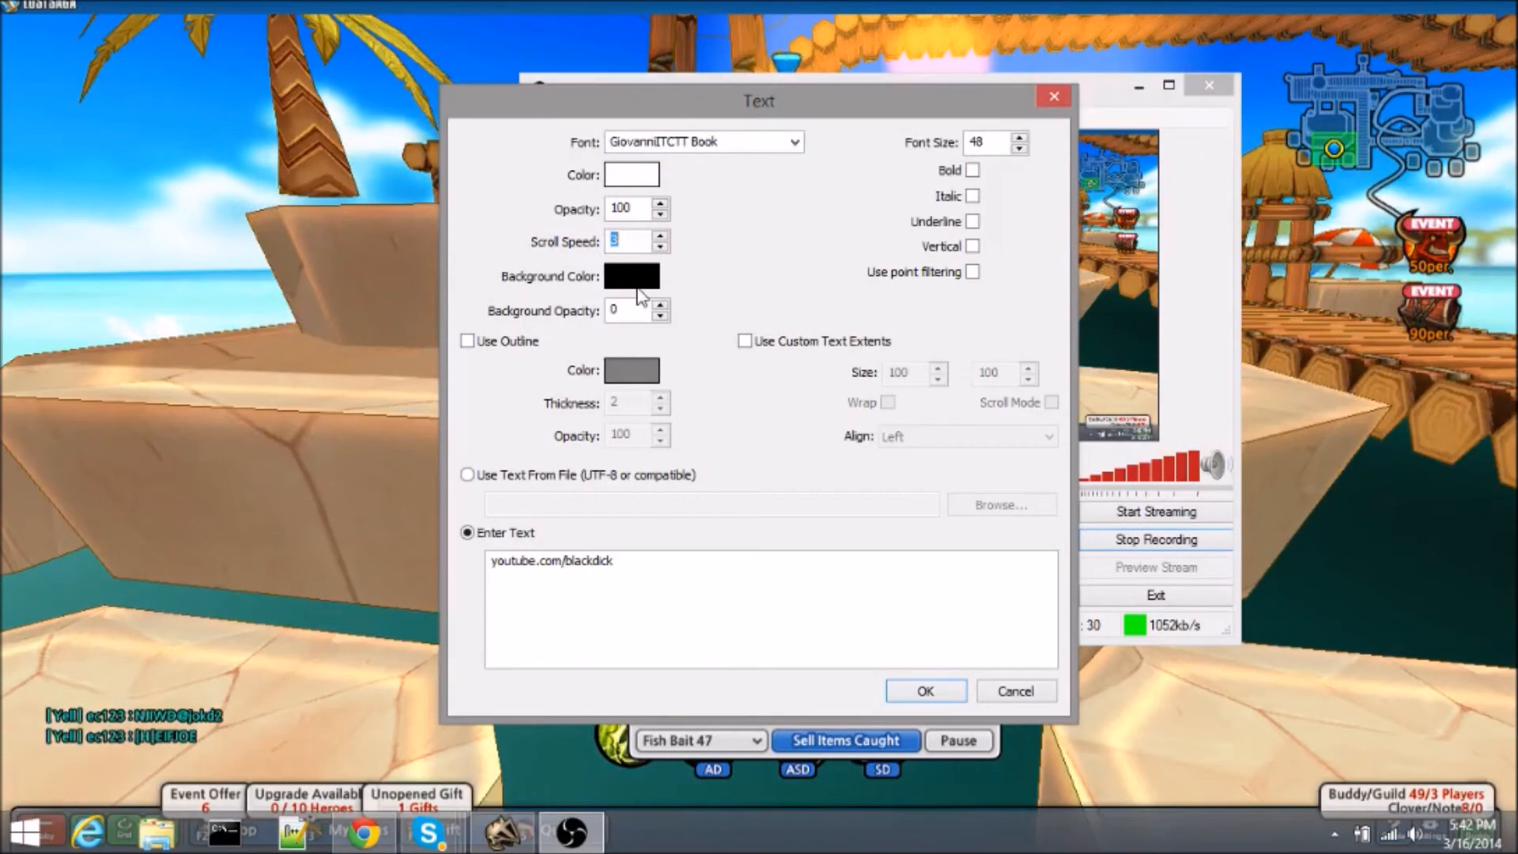
- Give the text a blue outline and confirm the text source settings
click(468, 344)
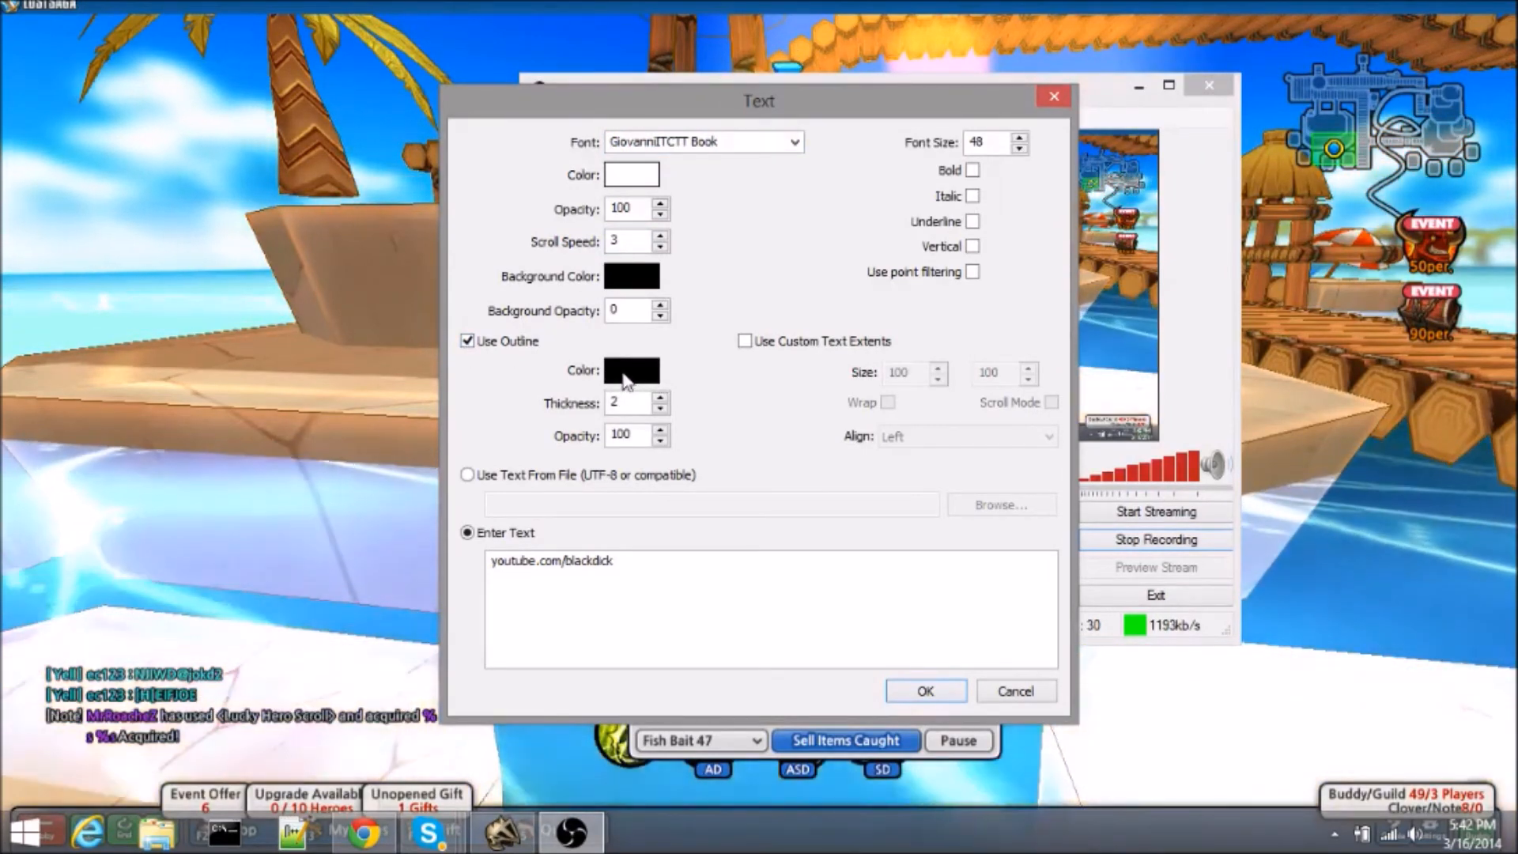
click(635, 382)
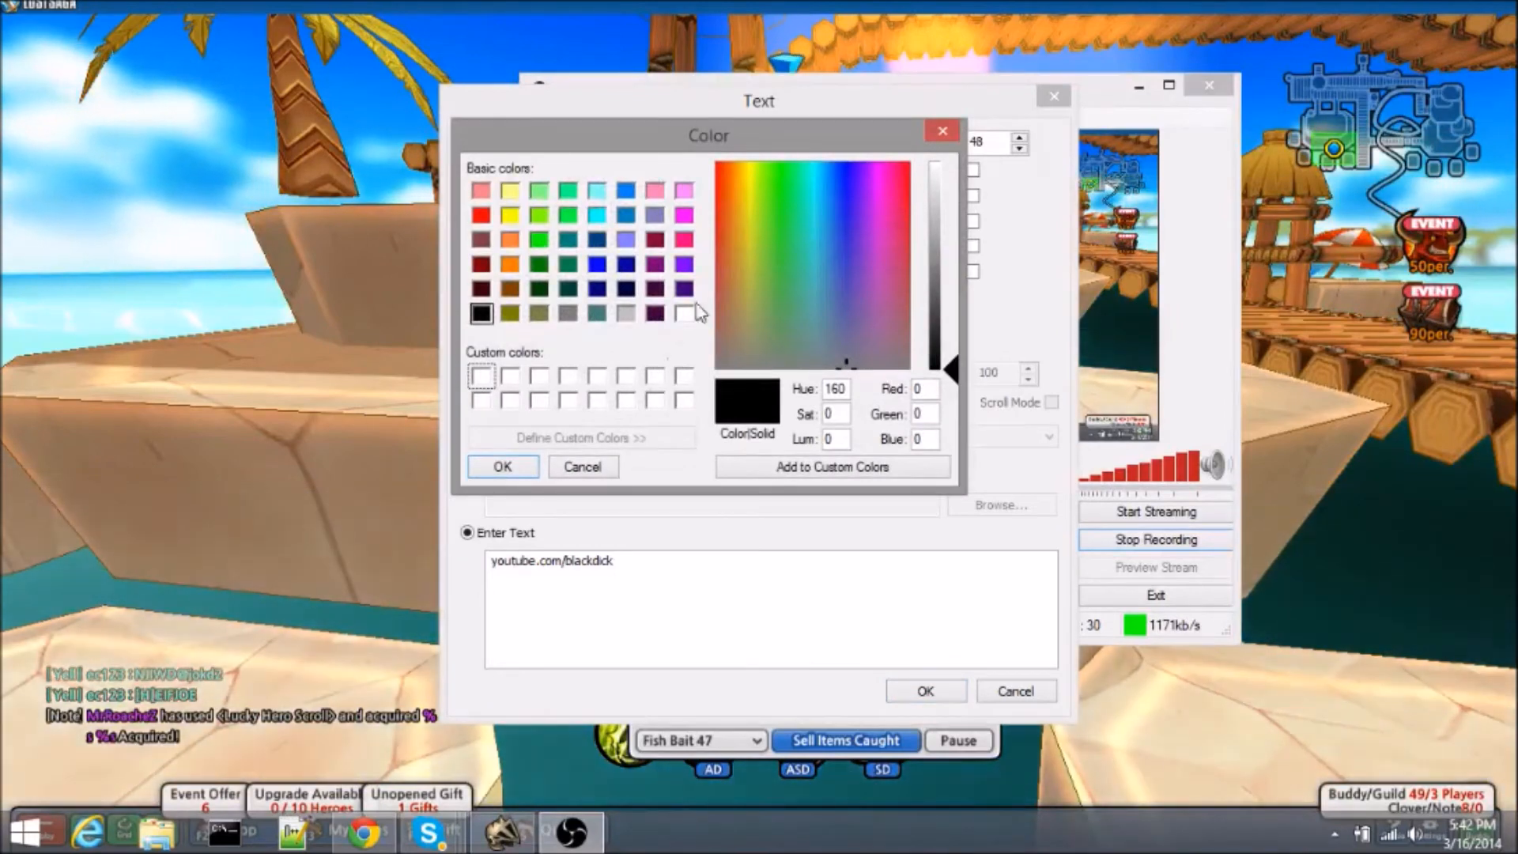
click(534, 470)
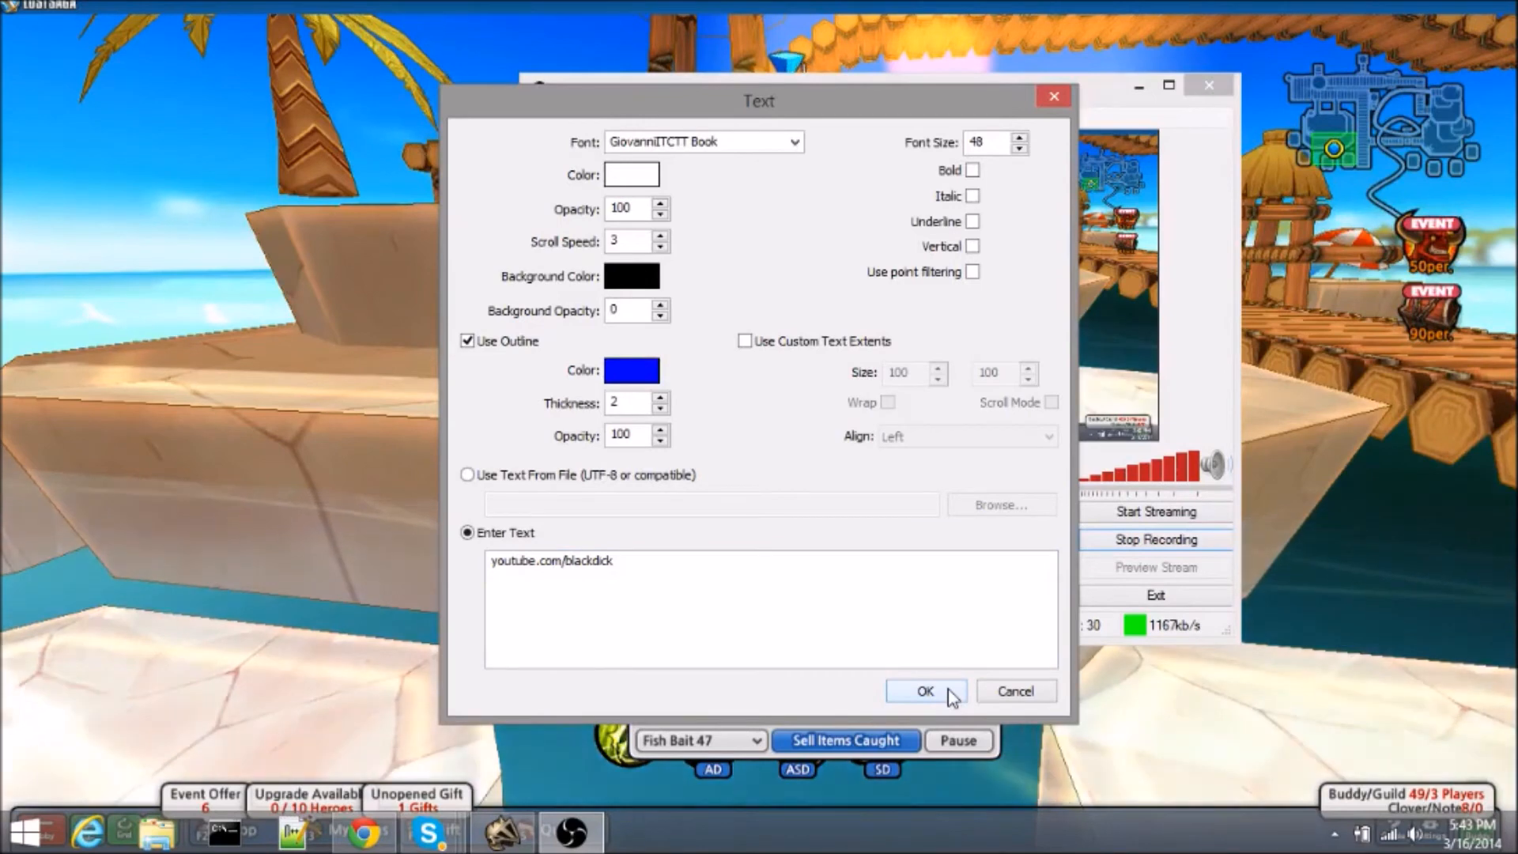
click(925, 691)
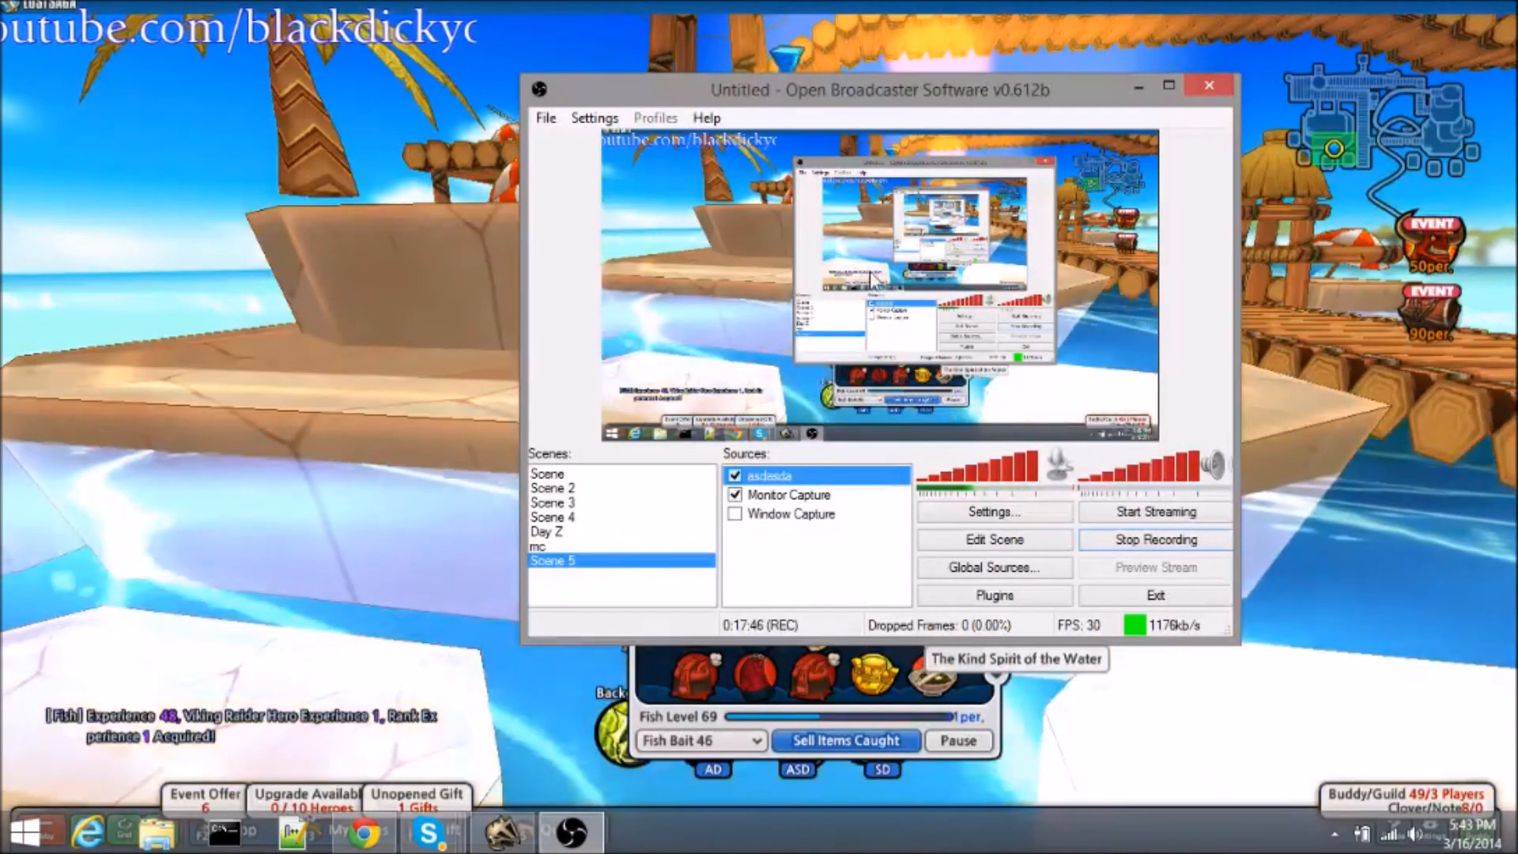
right_click(818, 542)
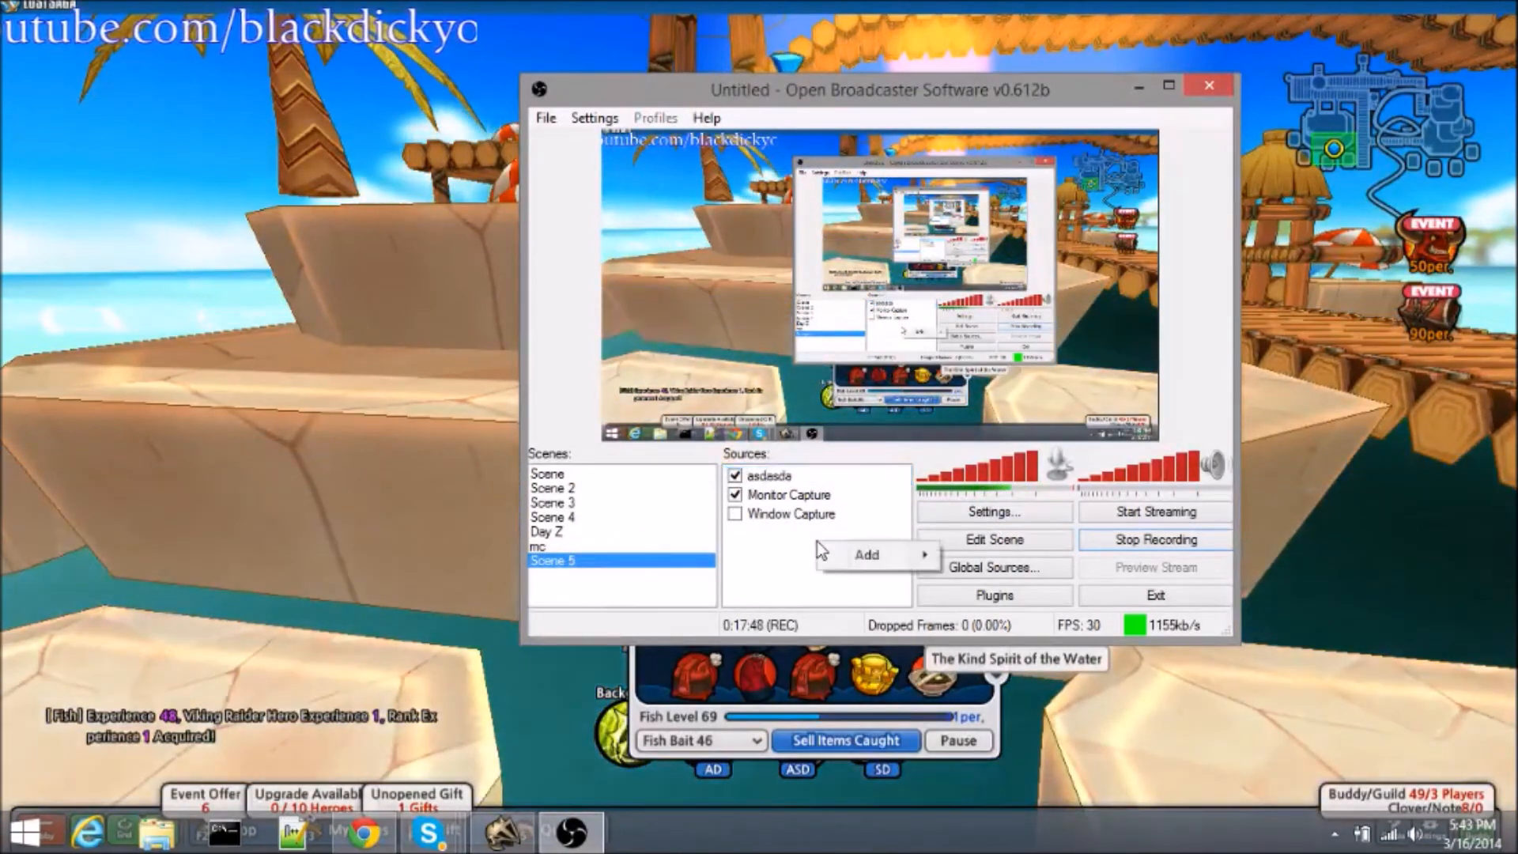
mouse_move(862, 554)
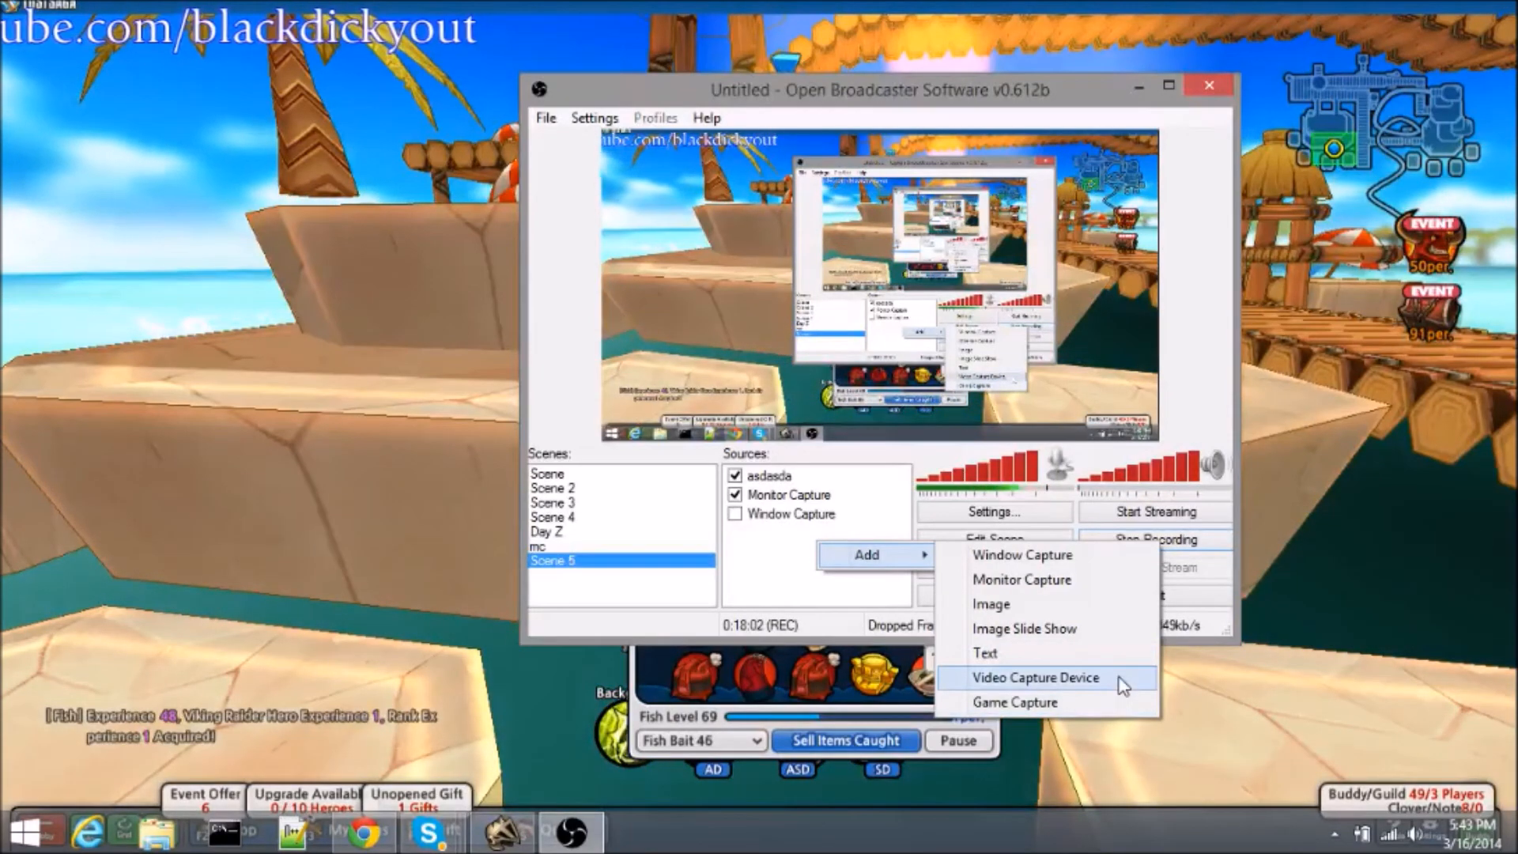
click(992, 604)
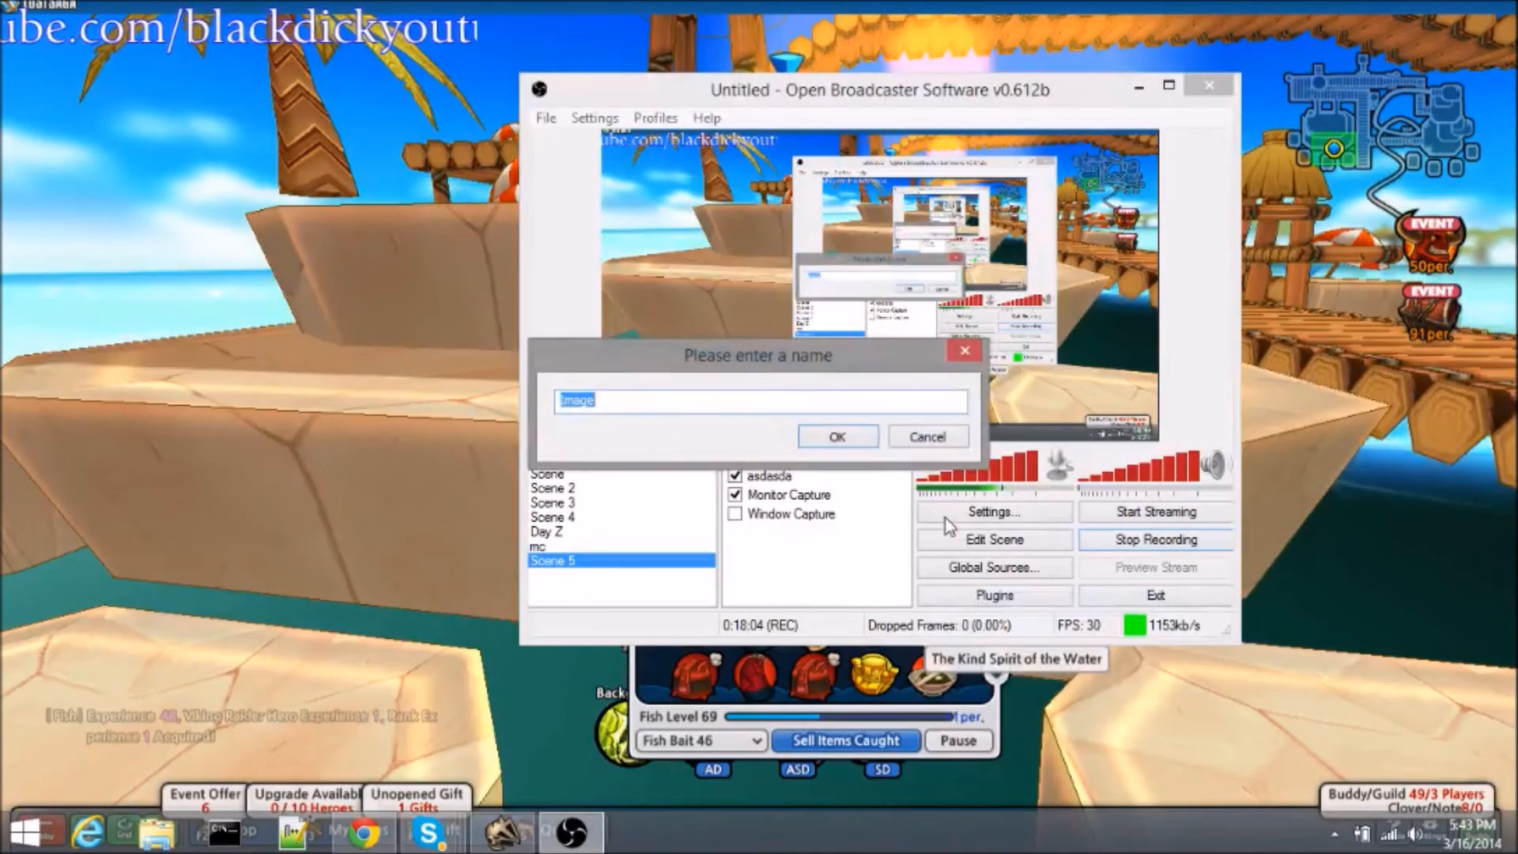
click(855, 441)
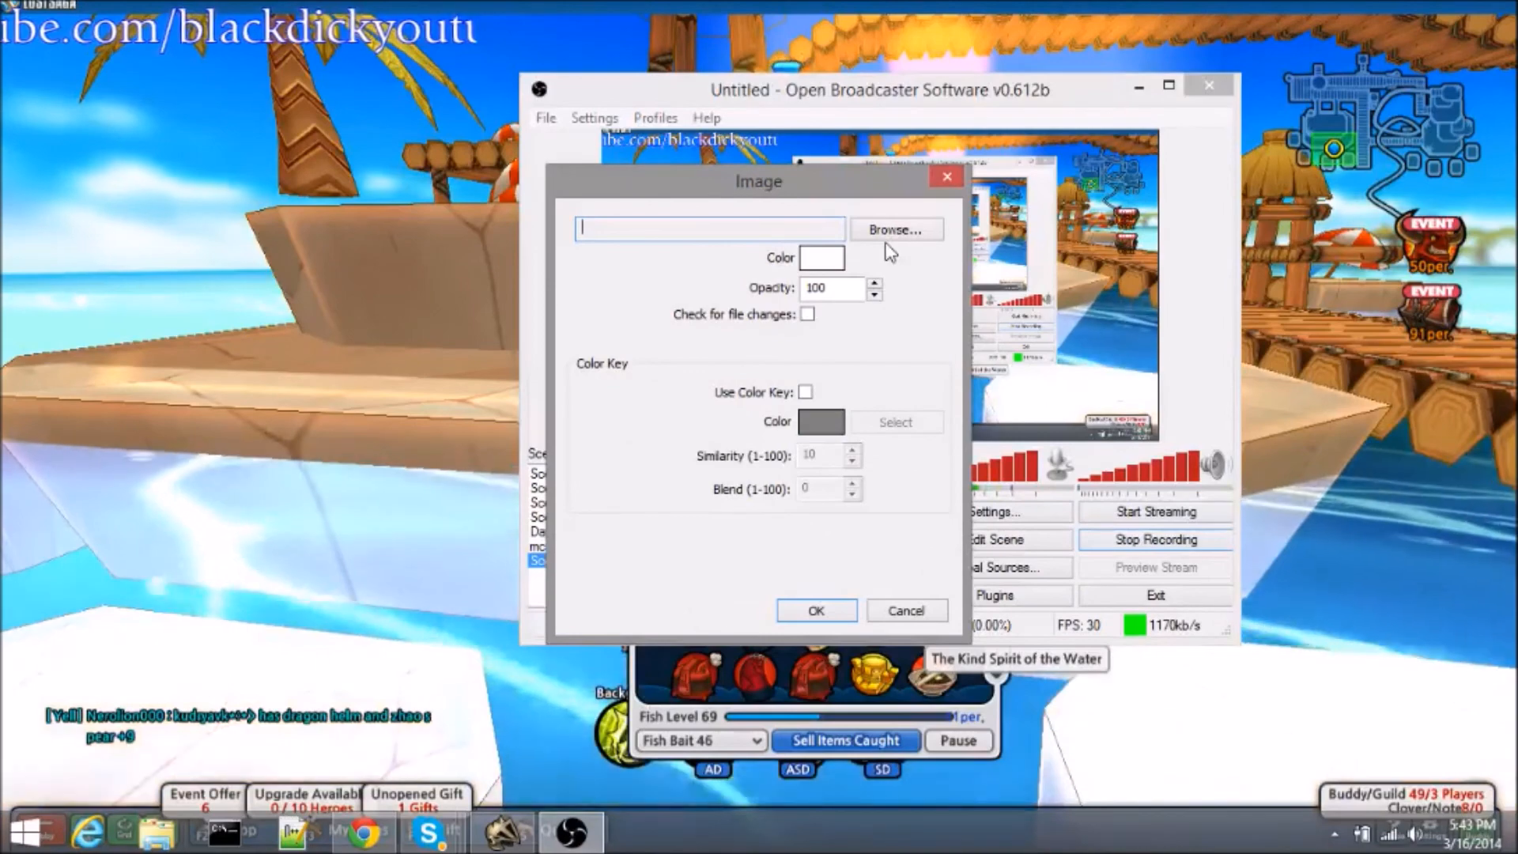
click(889, 231)
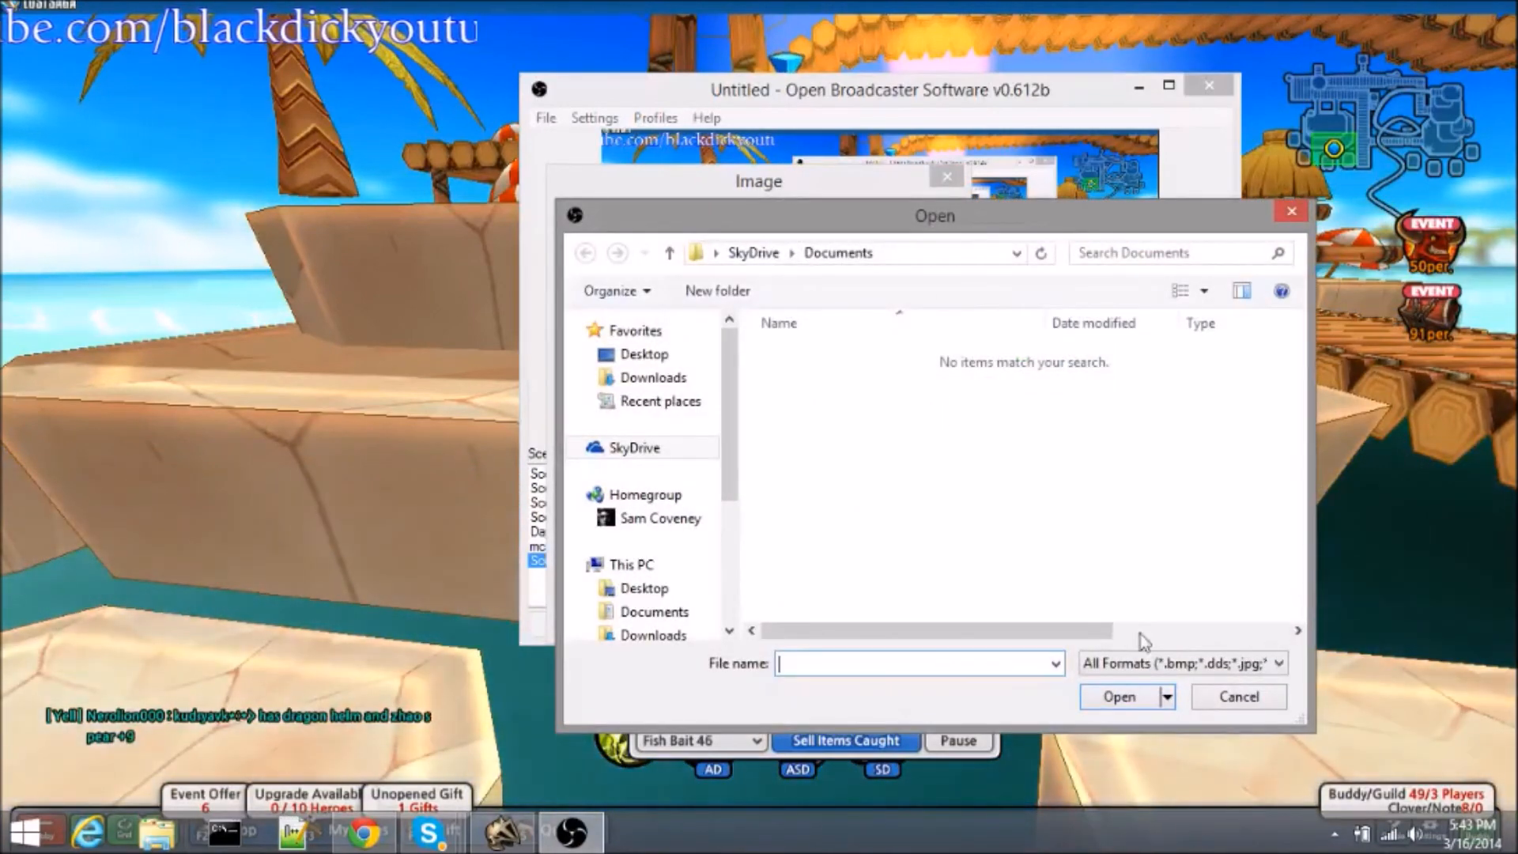
click(1227, 698)
click(947, 179)
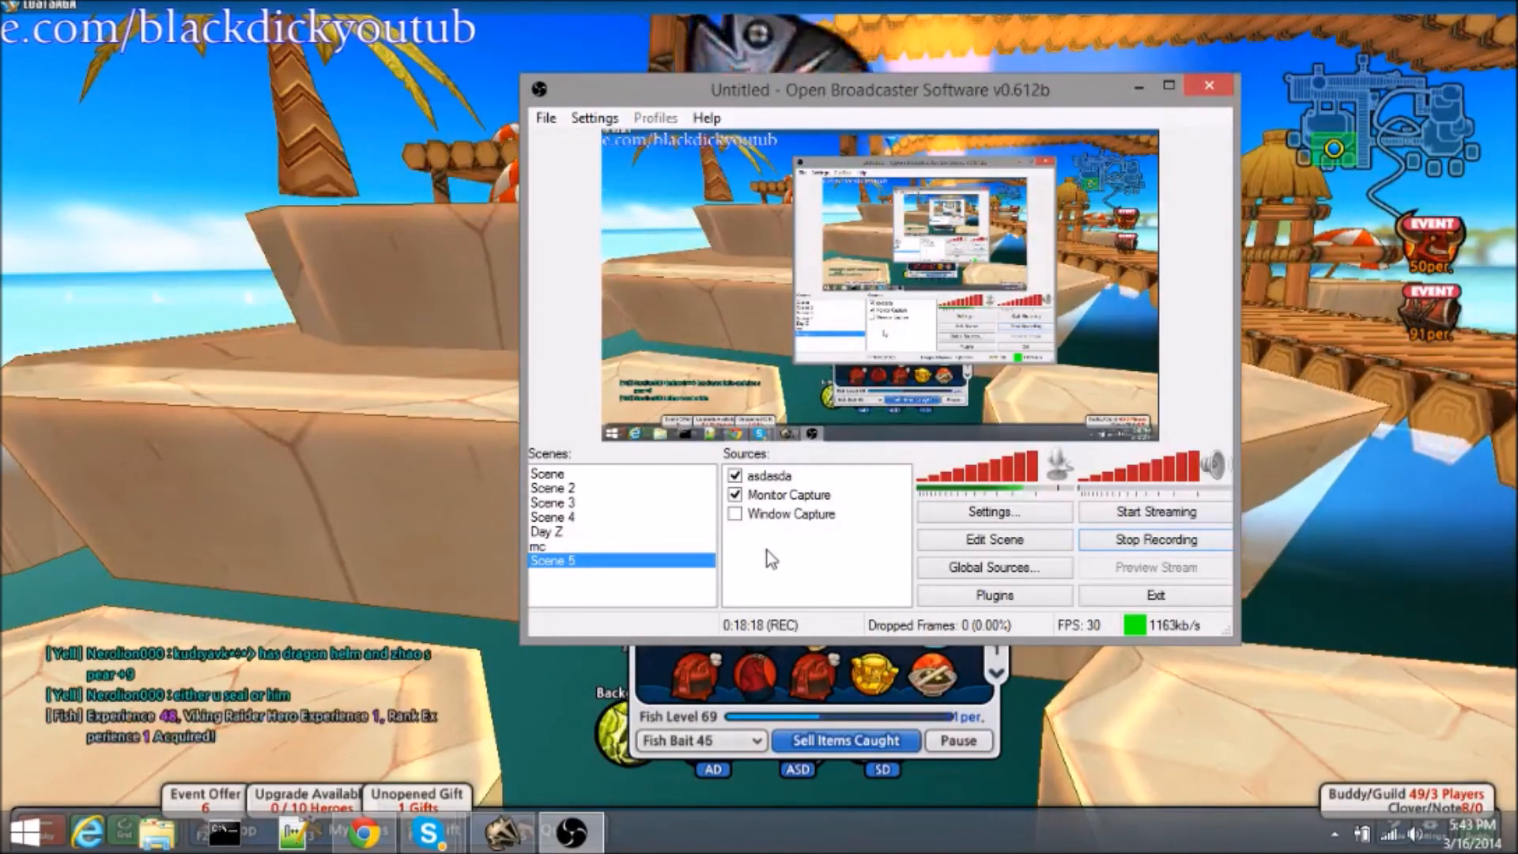
- Add an image source to Scene 5 using the fry picture from the Downloads folder
right_click(767, 550)
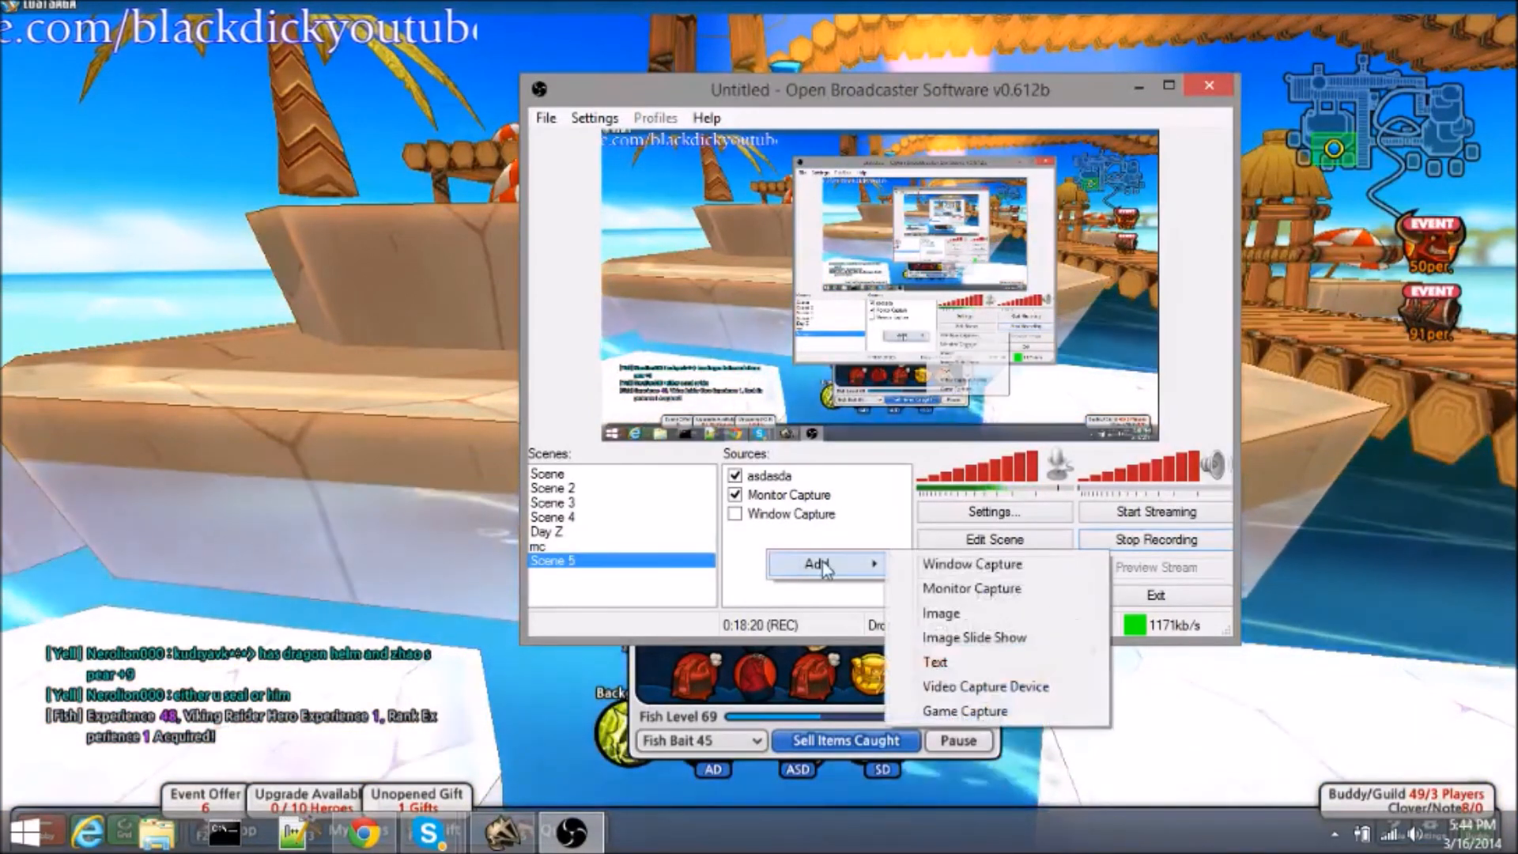
click(963, 616)
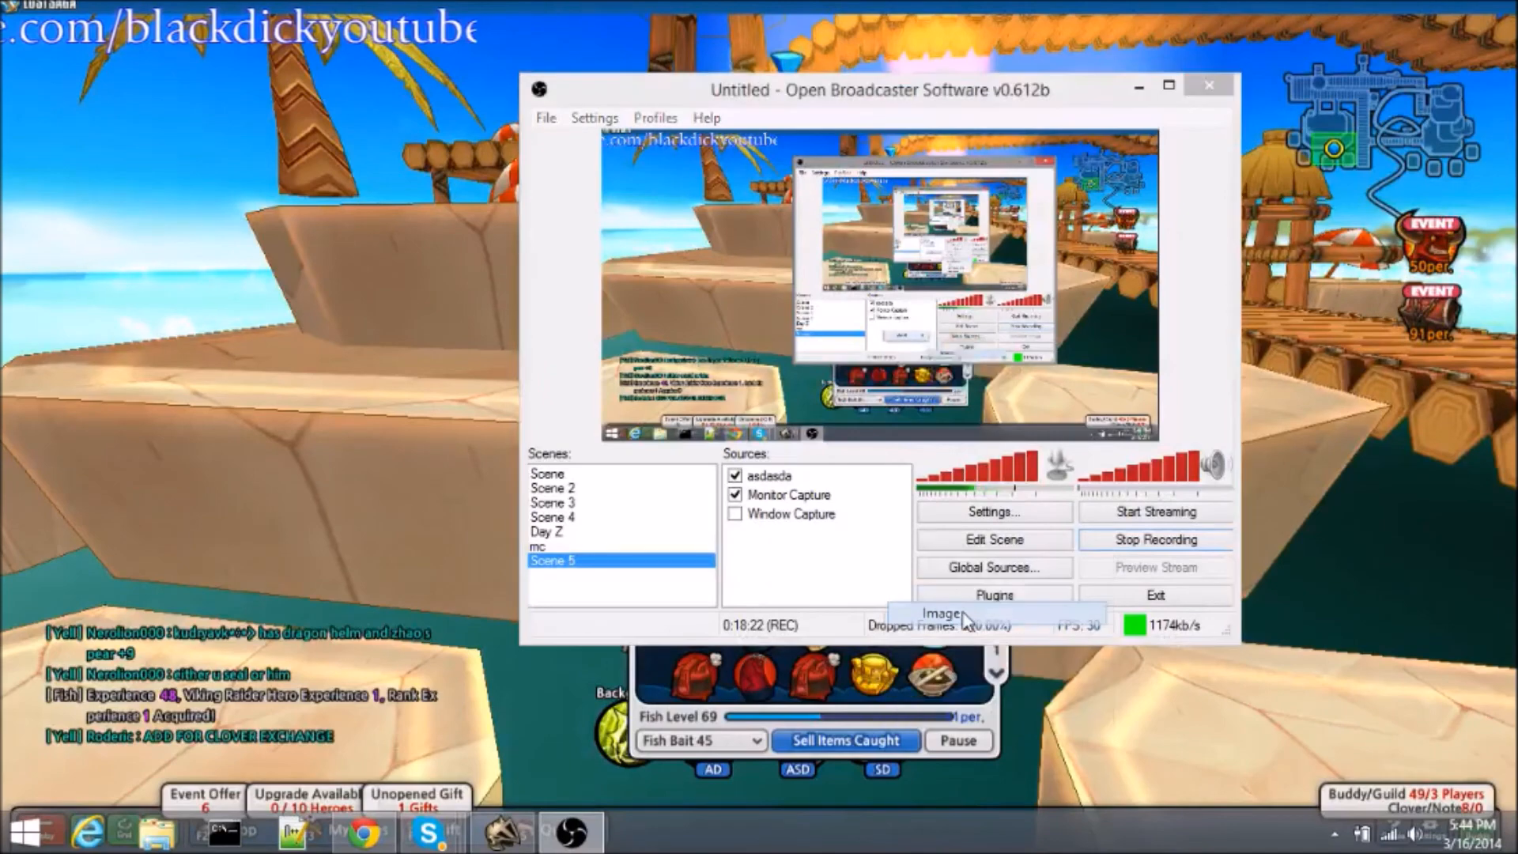
click(851, 447)
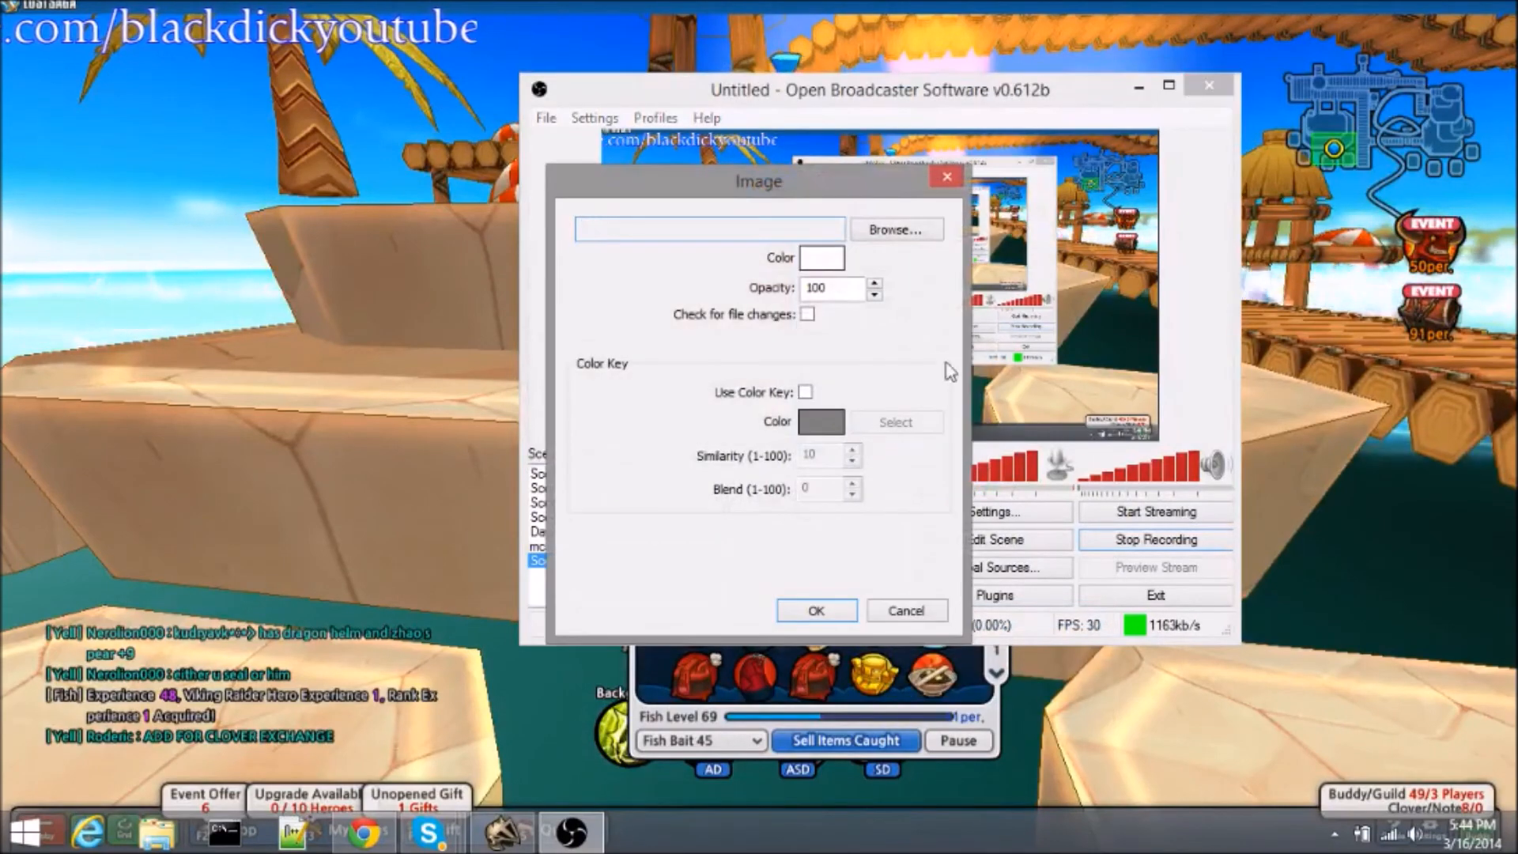
click(892, 230)
click(691, 379)
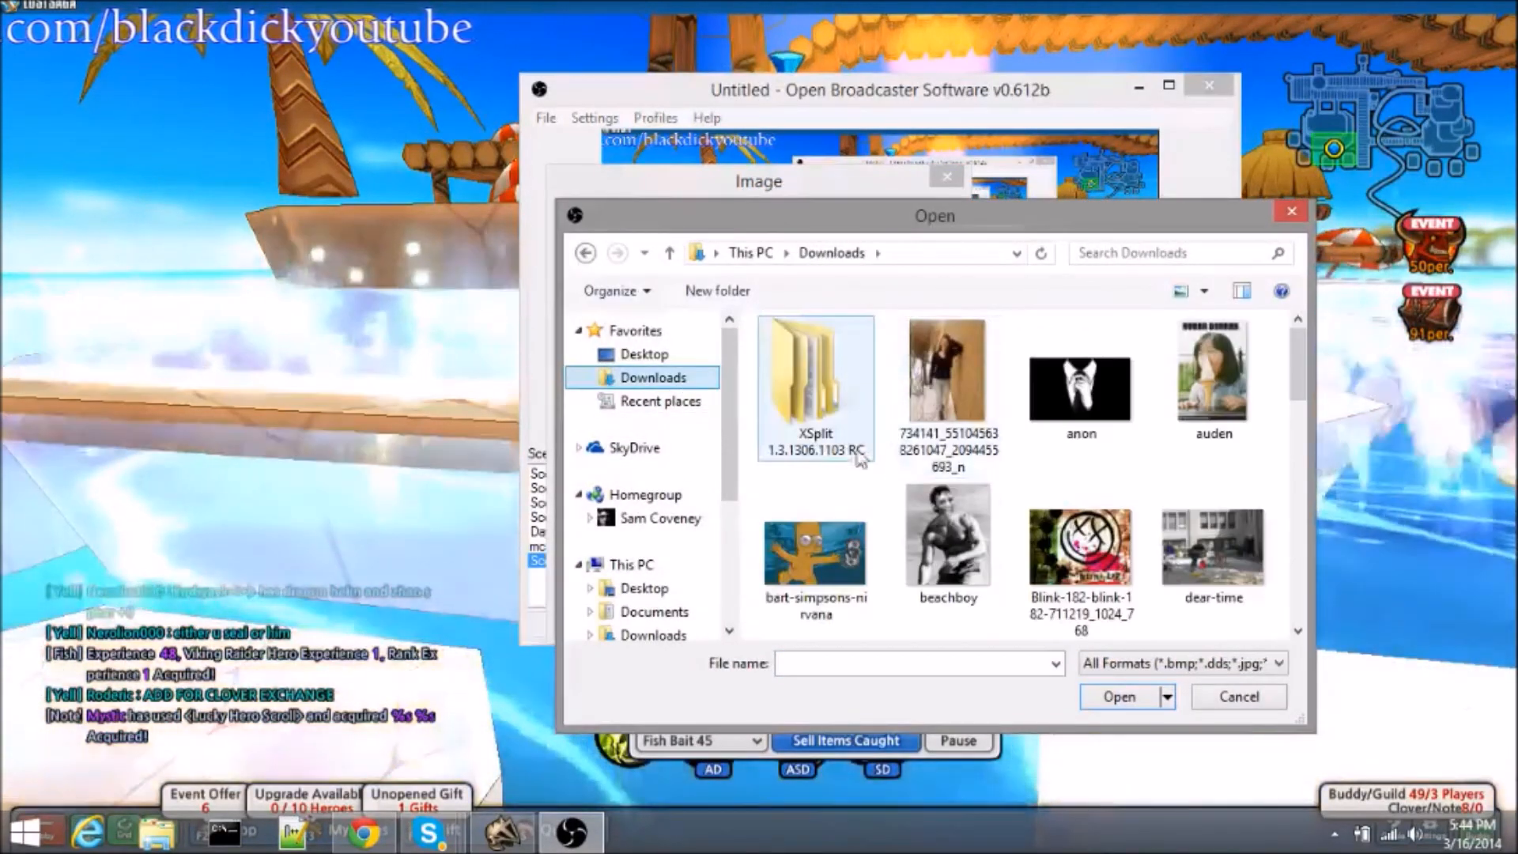
drag(1300, 396, 1303, 445)
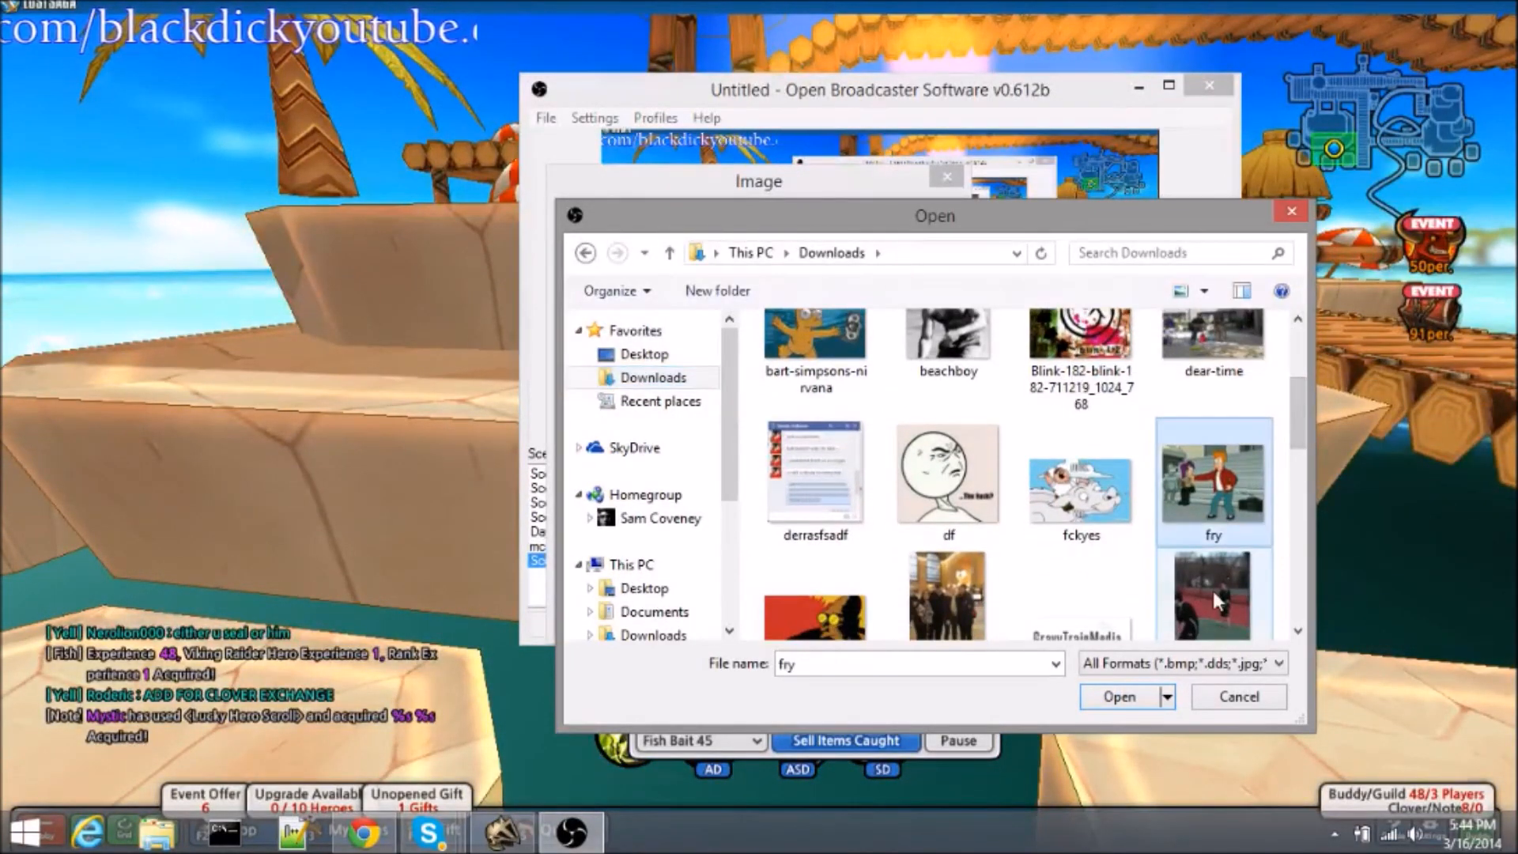
click(1118, 697)
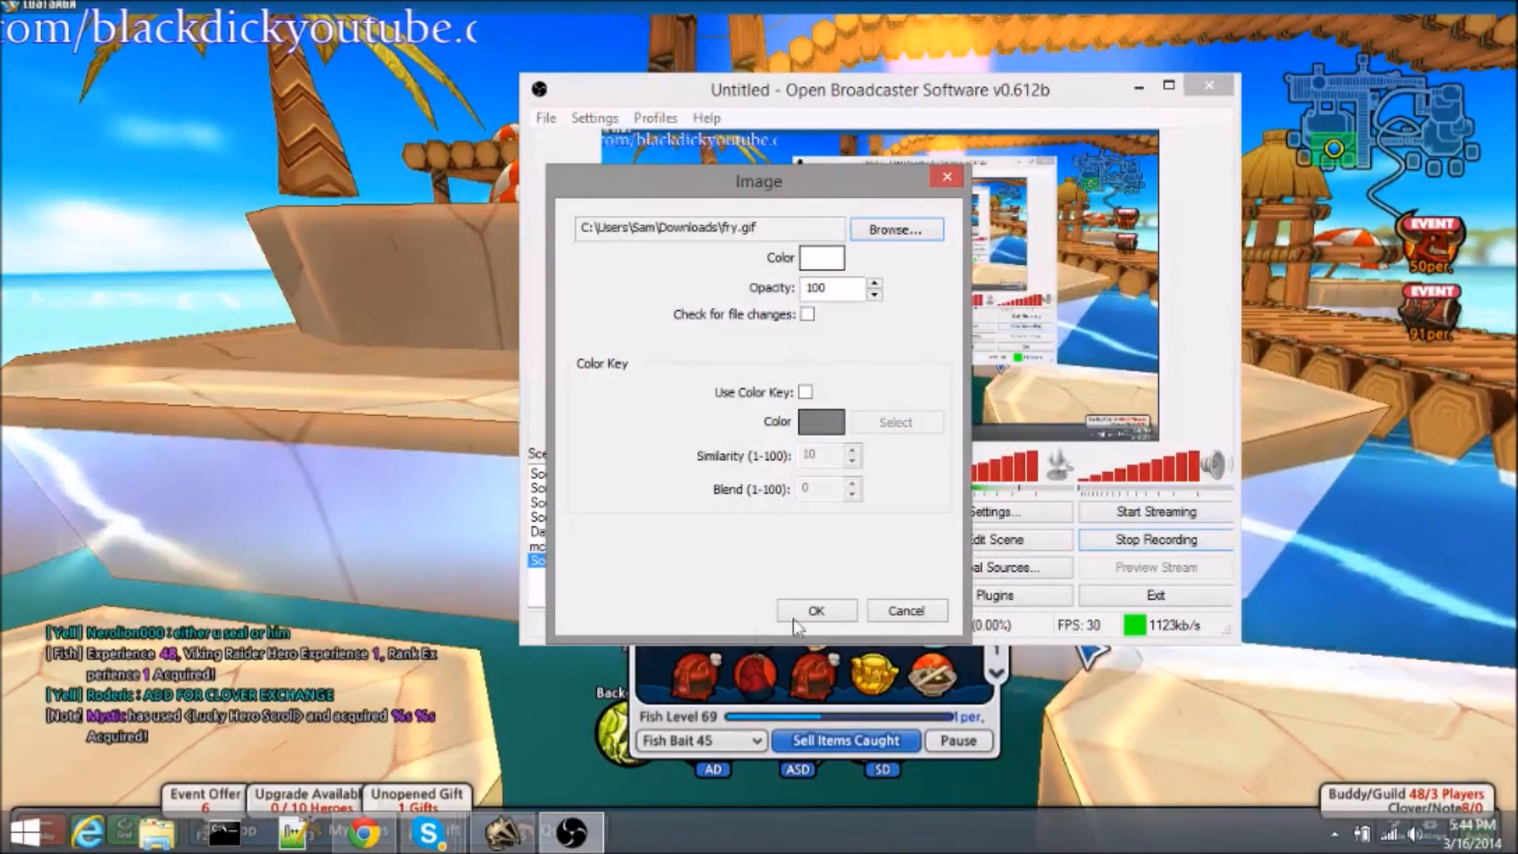
click(815, 610)
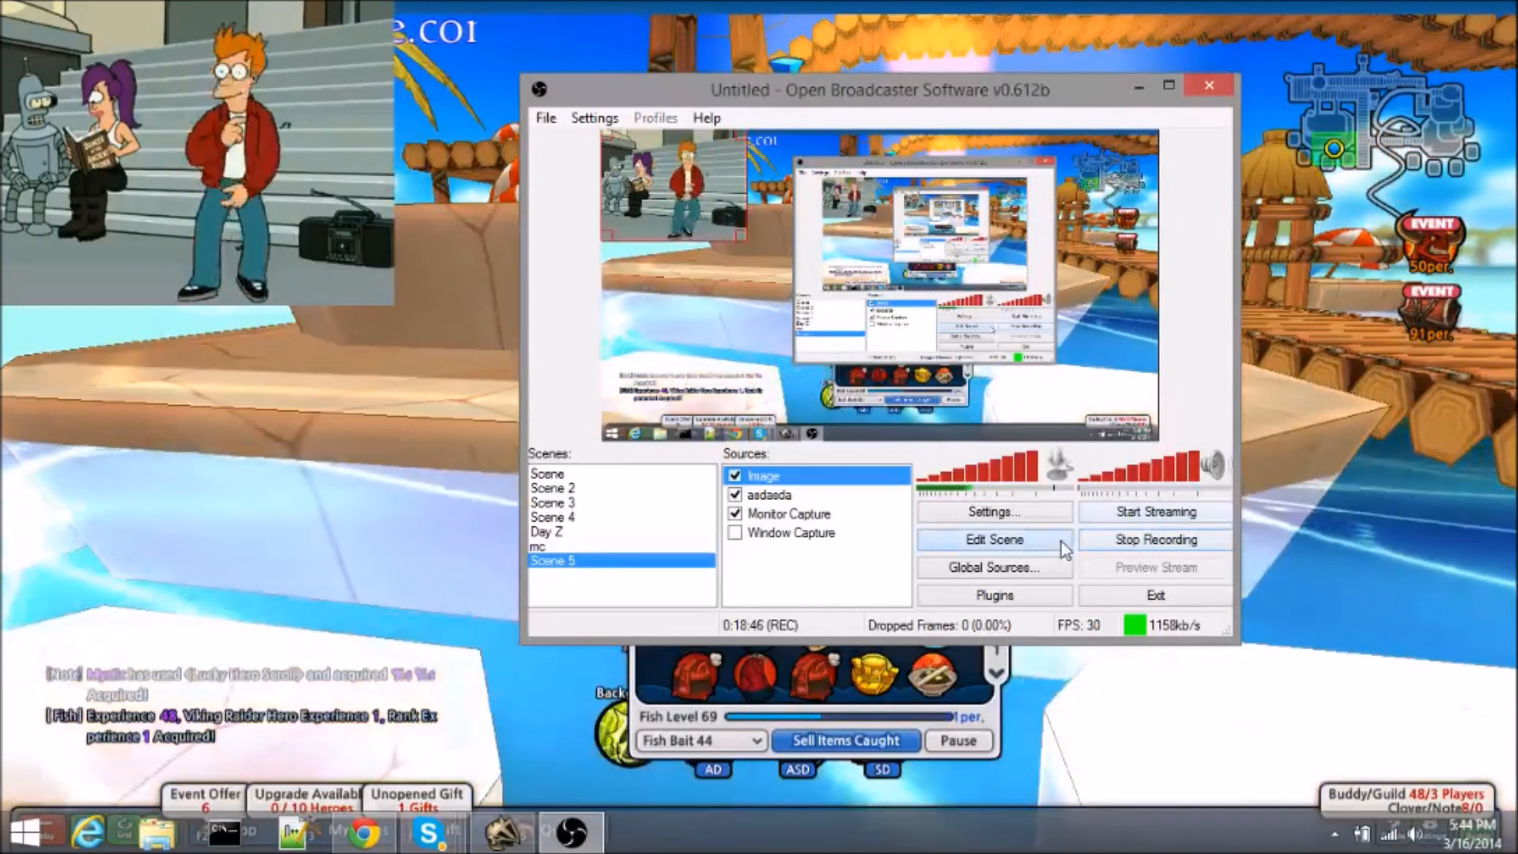
- Turn on scene editing, then shrink the image and place it in the lower-left part of the scene
click(1061, 542)
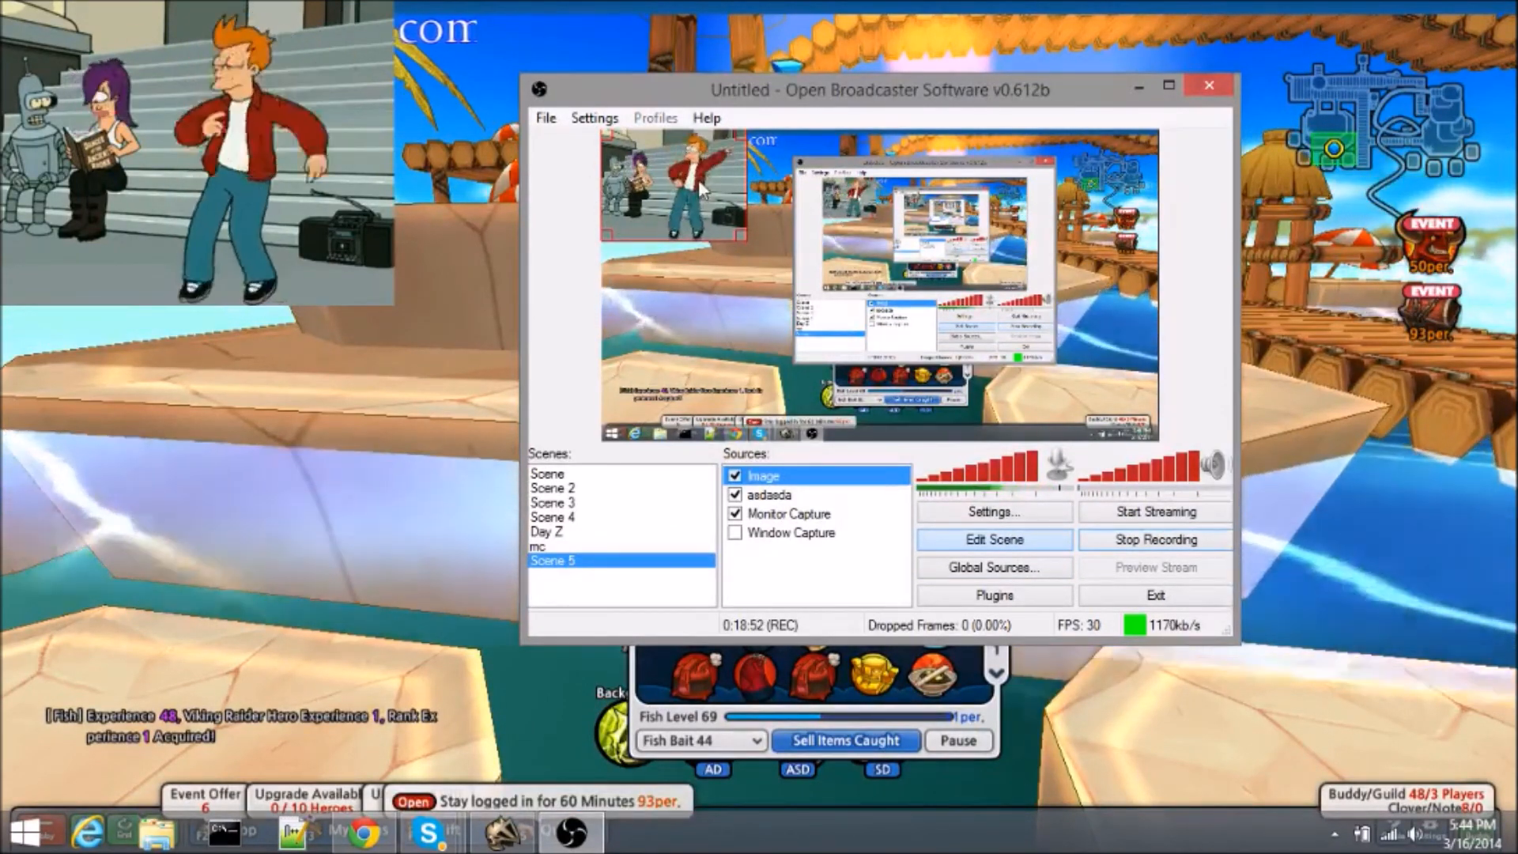
drag(656, 185, 864, 279)
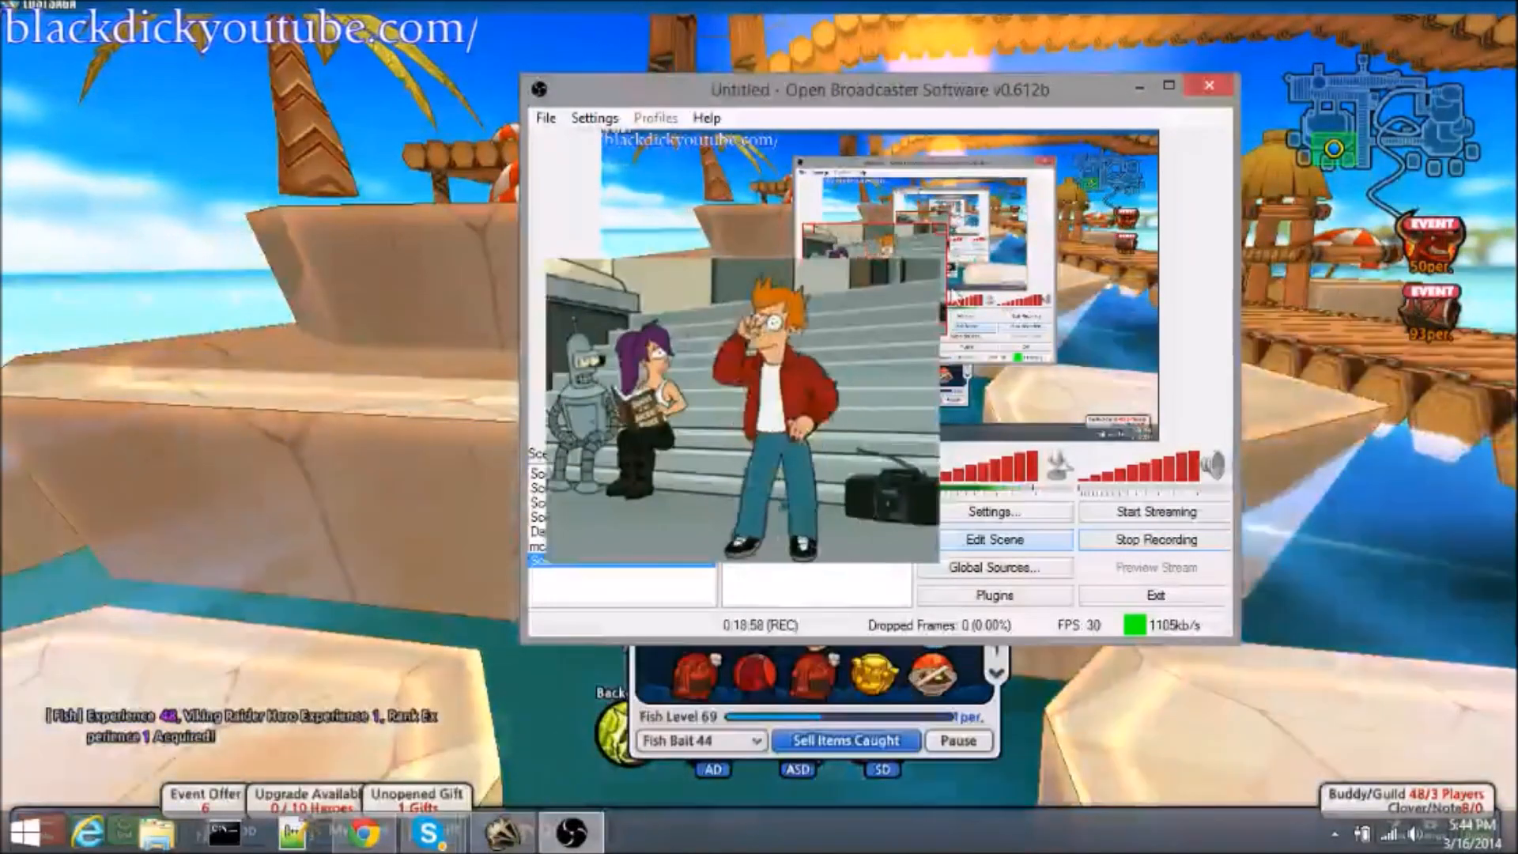
drag(944, 335, 1003, 383)
drag(930, 311, 1093, 395)
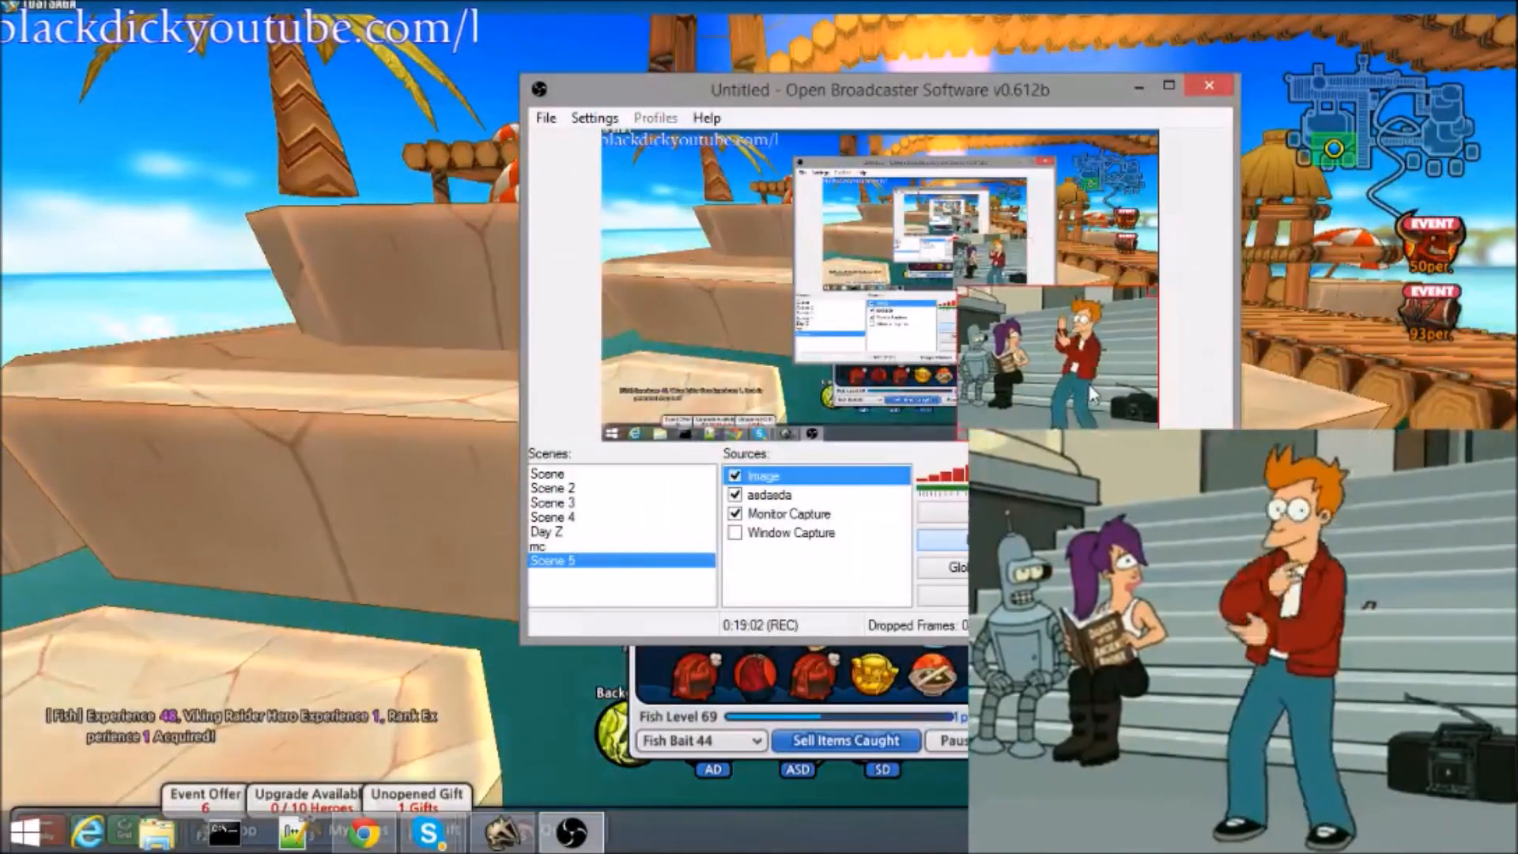
drag(967, 291, 1004, 322)
drag(1056, 381, 656, 360)
drag(603, 299, 666, 324)
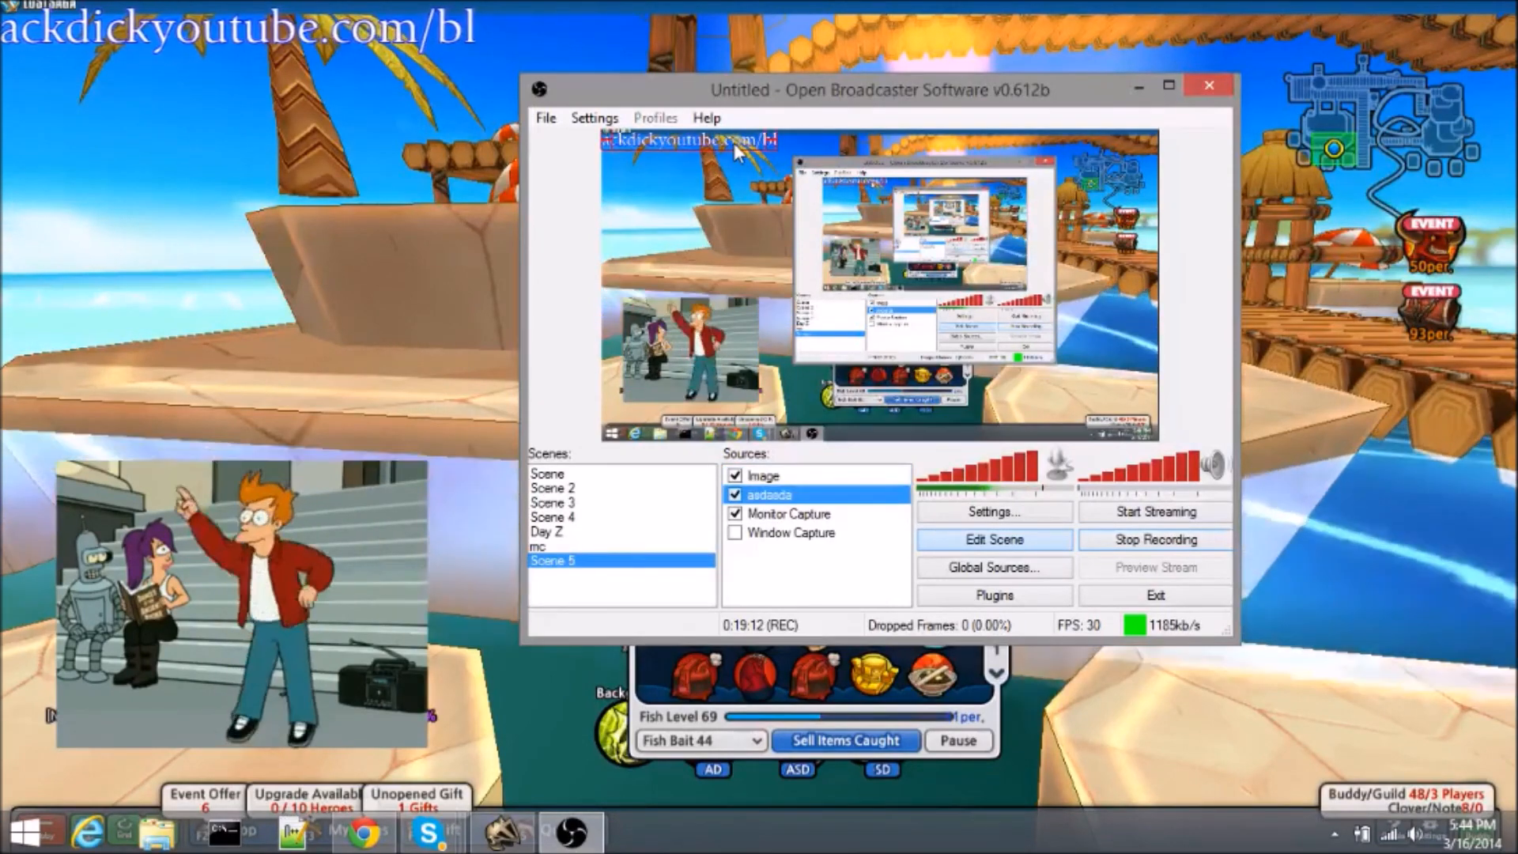
- Enlarge the text source across the middle of the scene, and try shrinking the monitor capture before restoring it to full frame
drag(743, 145, 1051, 399)
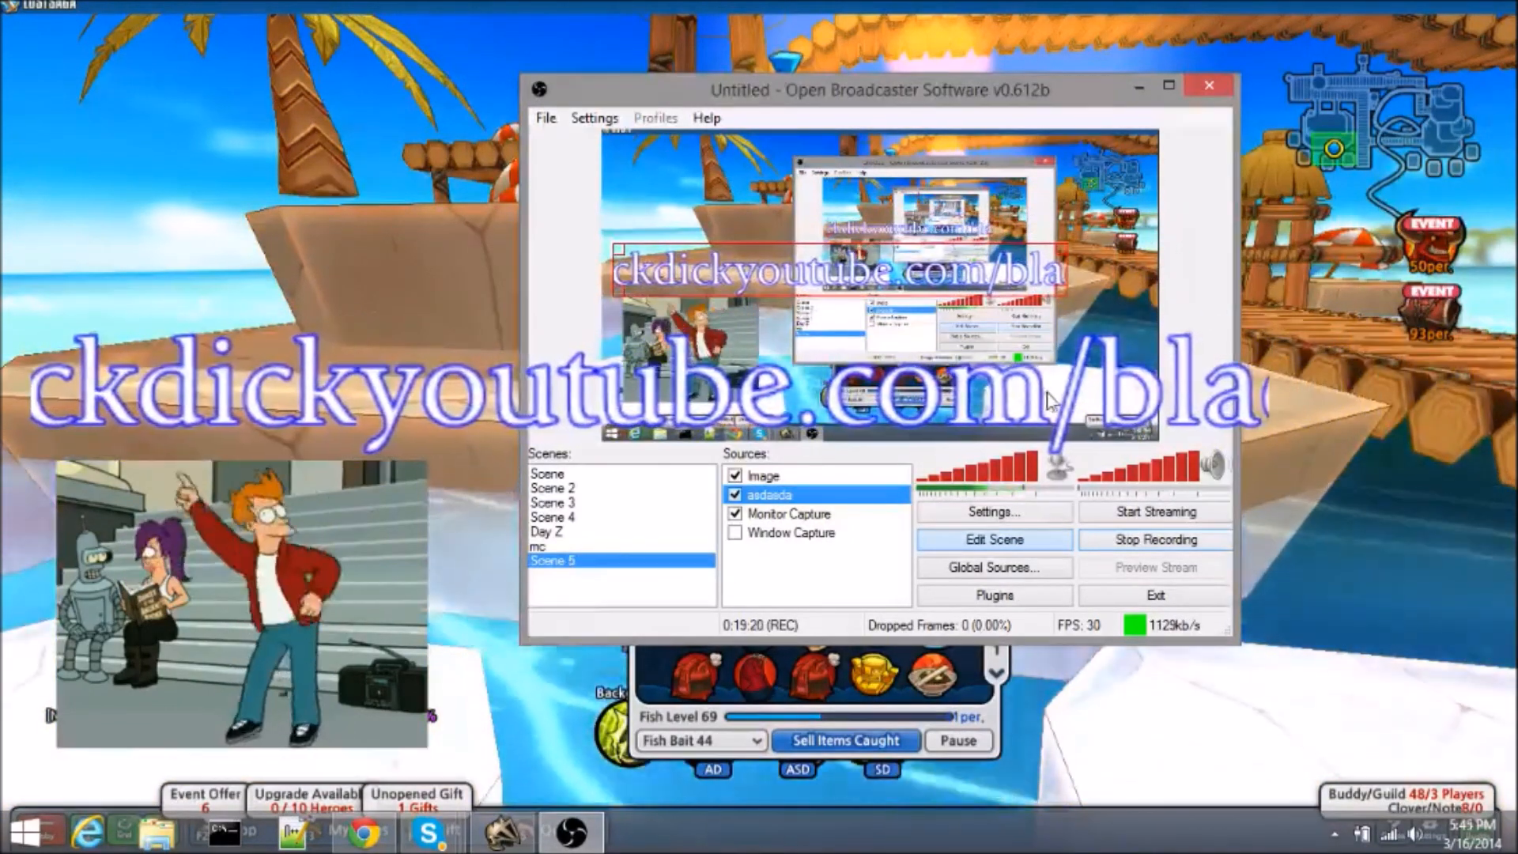
click(1142, 368)
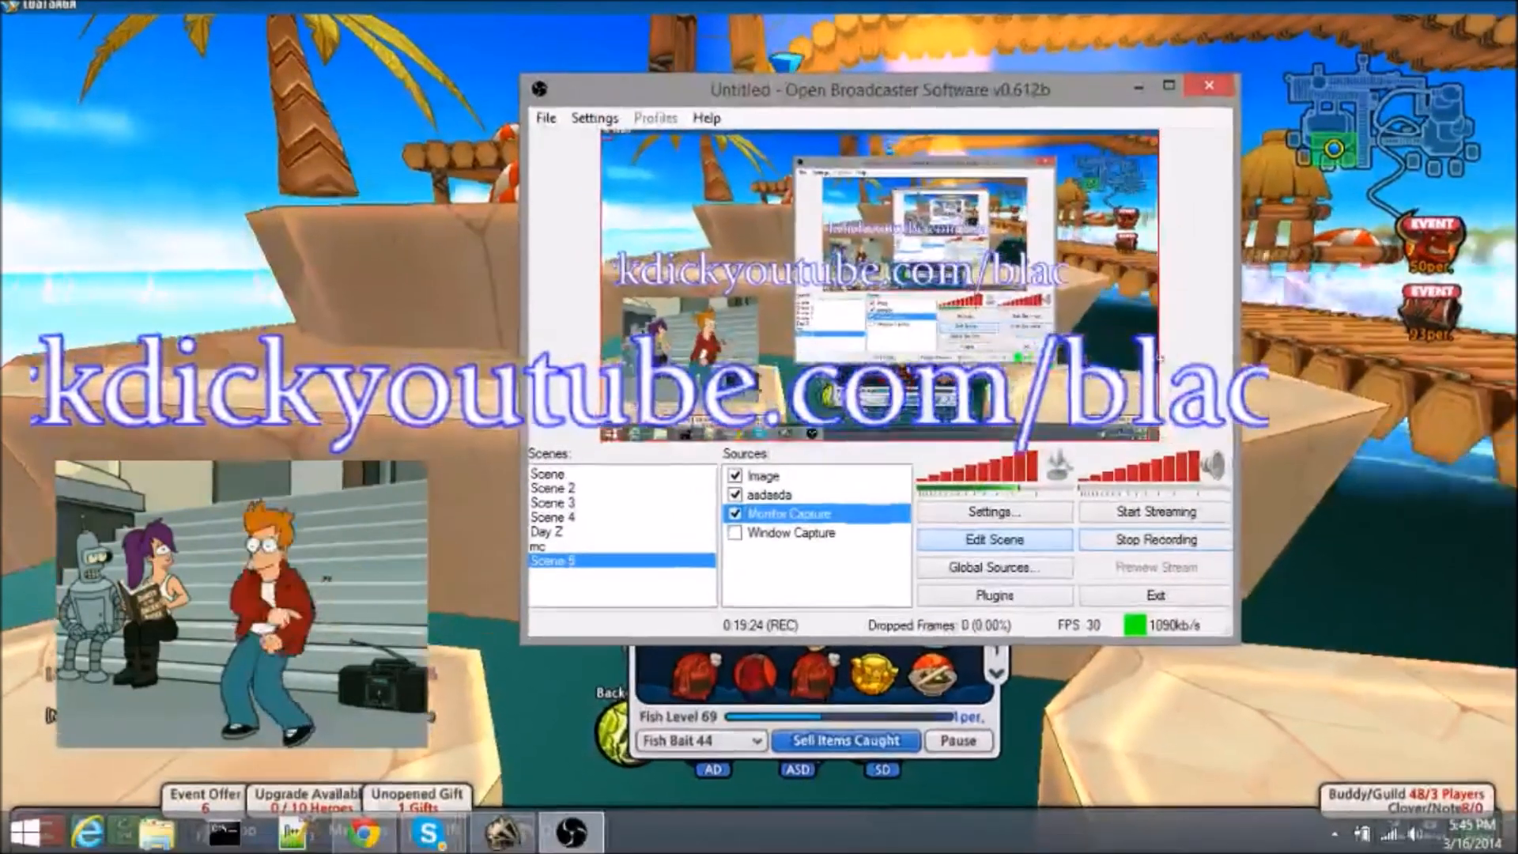
drag(1160, 359, 1104, 365)
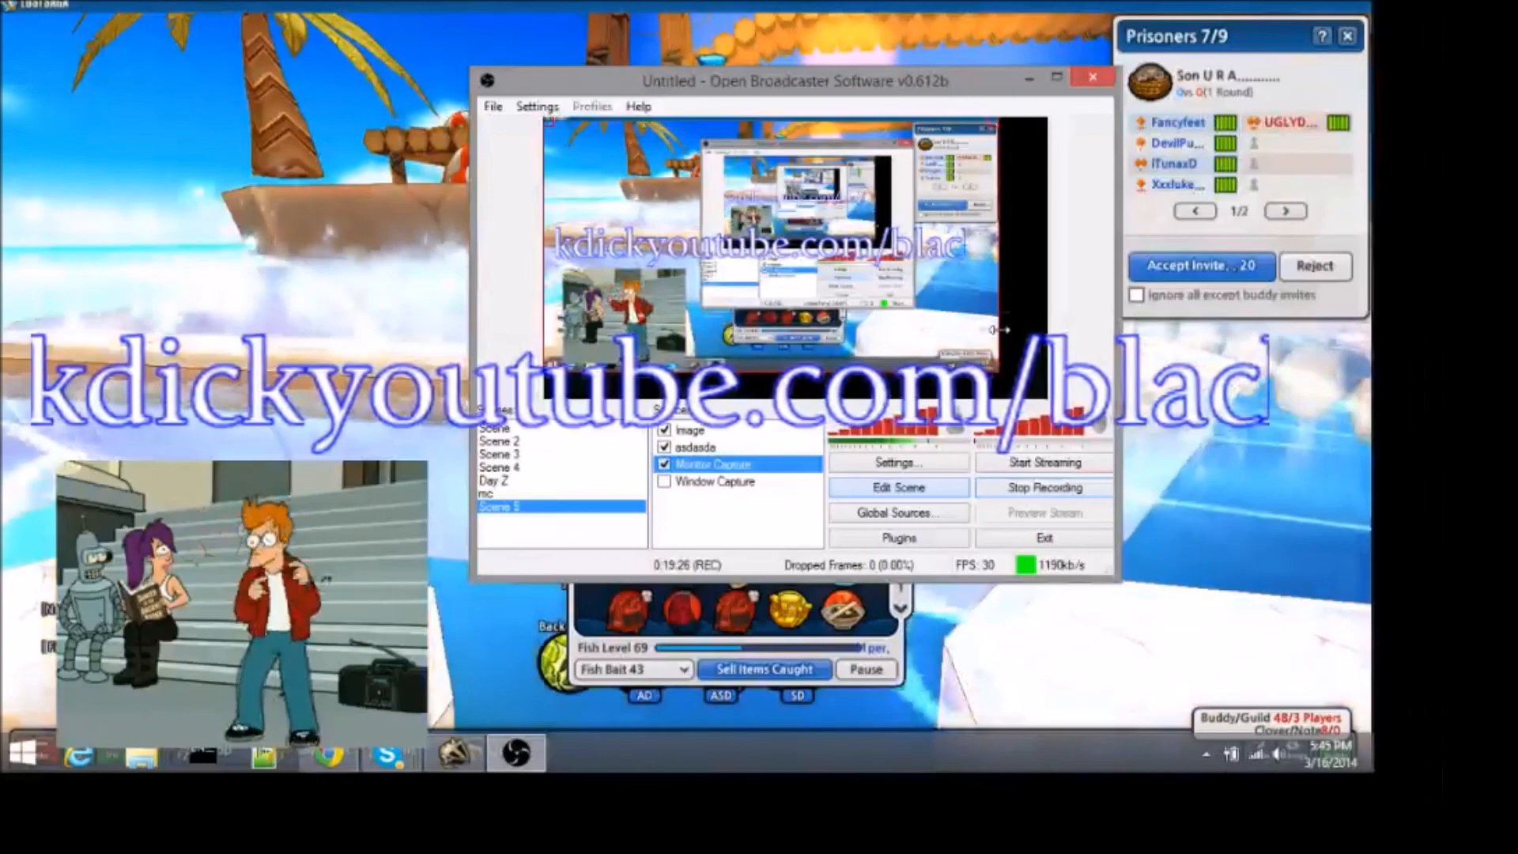
drag(1000, 330, 1024, 336)
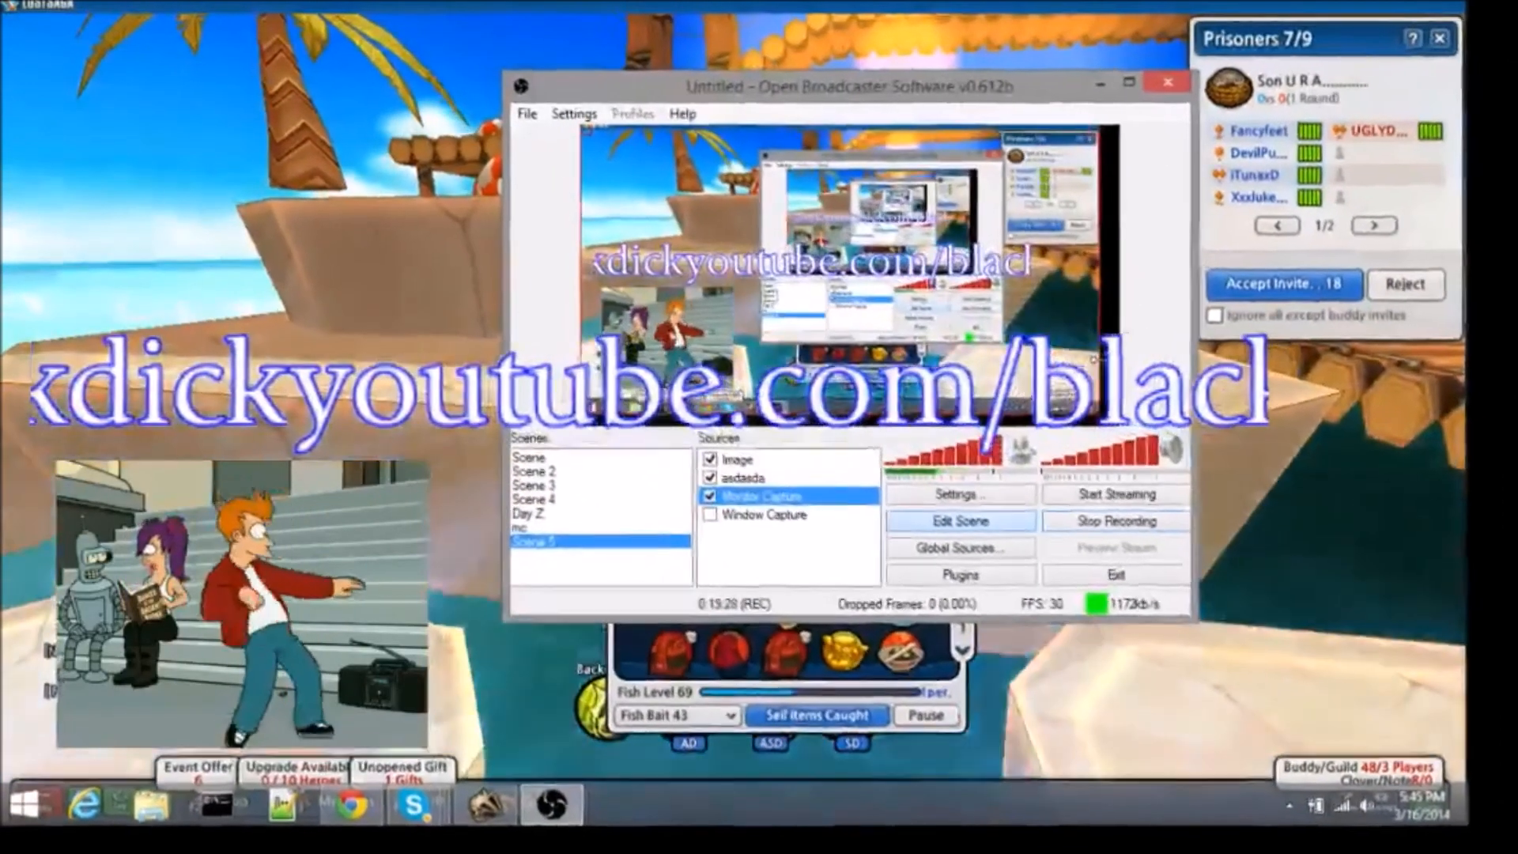
- Shrink the text source toward the scene's left side and move the image up so that it overlaps the text
click(1054, 259)
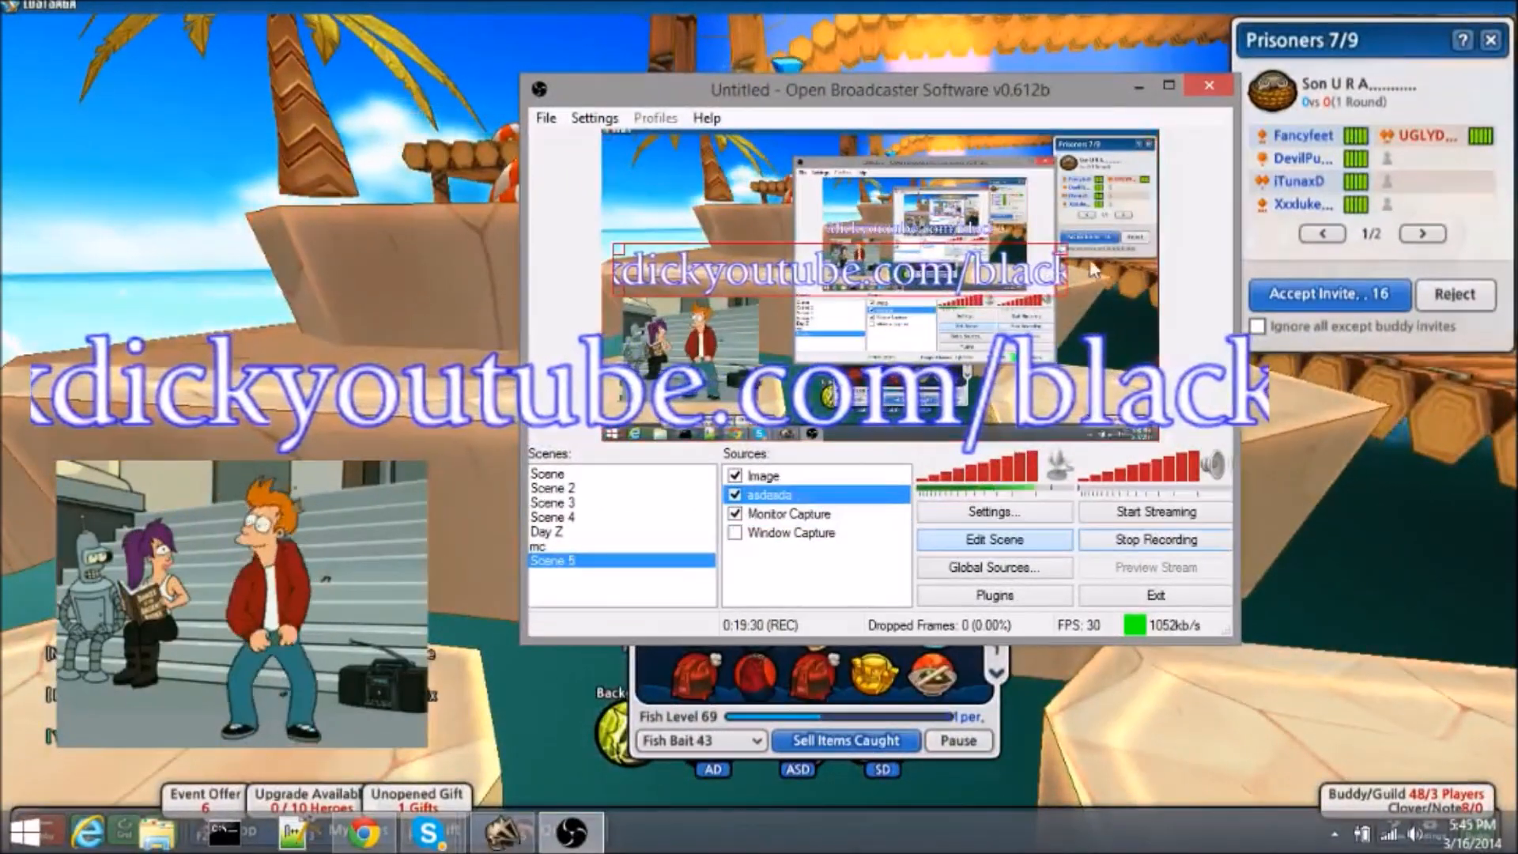
drag(1062, 290, 862, 311)
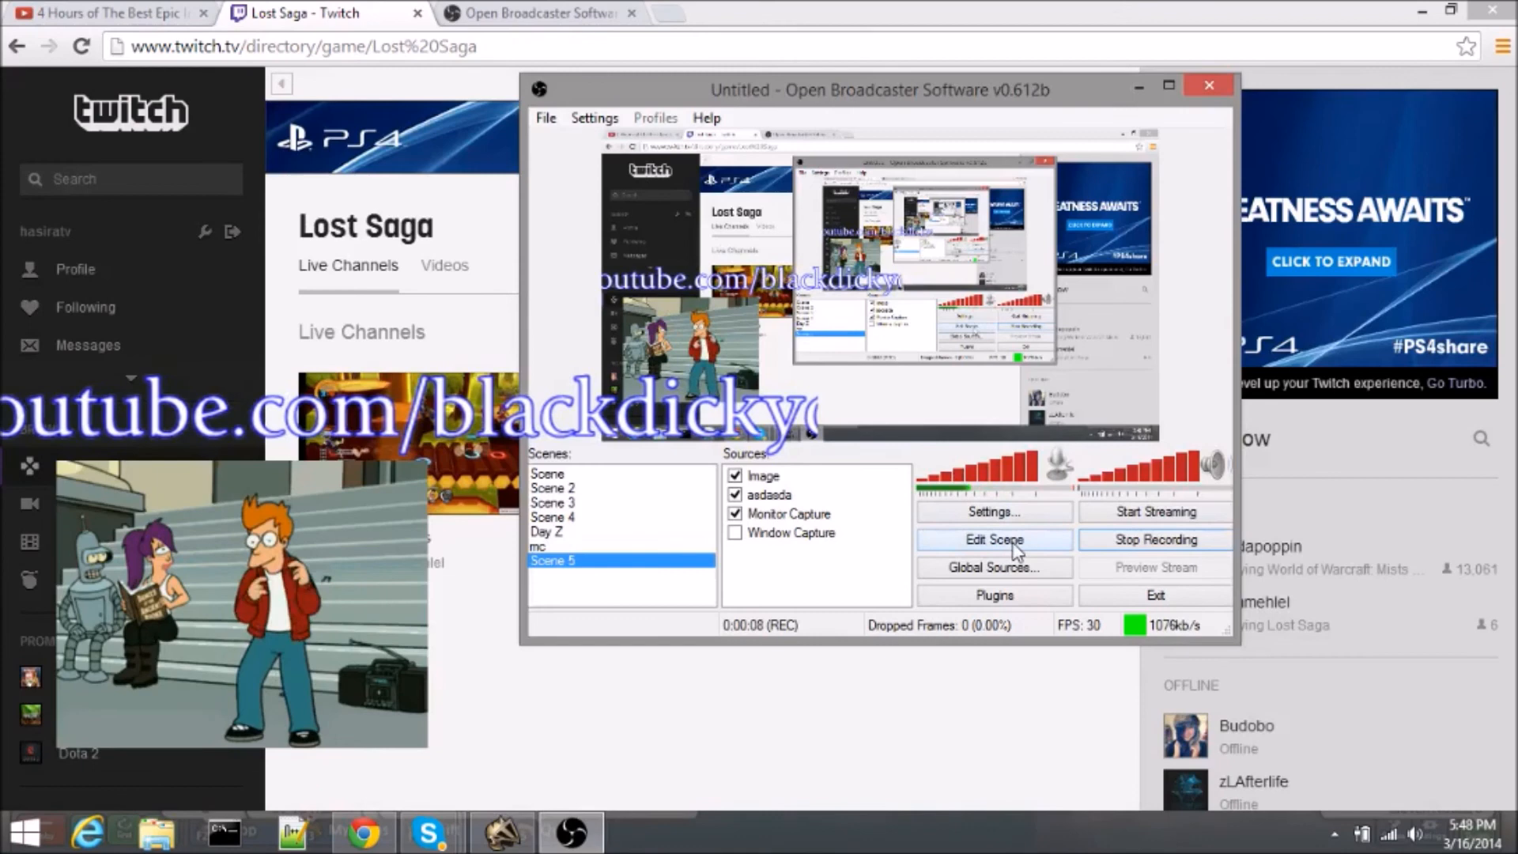
drag(700, 348, 750, 294)
- Move the monitor capture to the top of the source order so that it covers the text and image
click(884, 359)
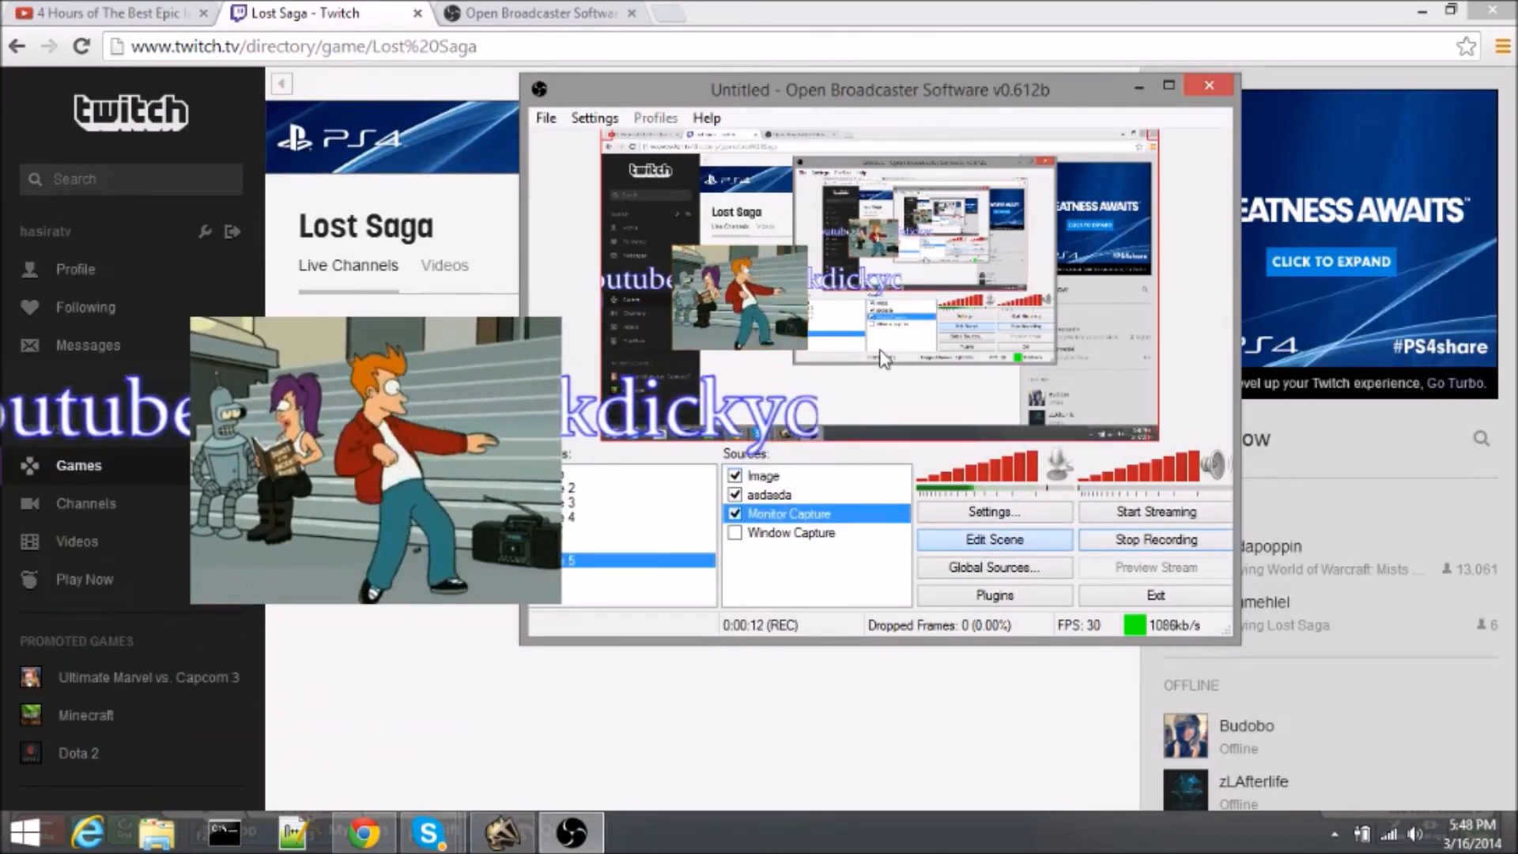
click(867, 292)
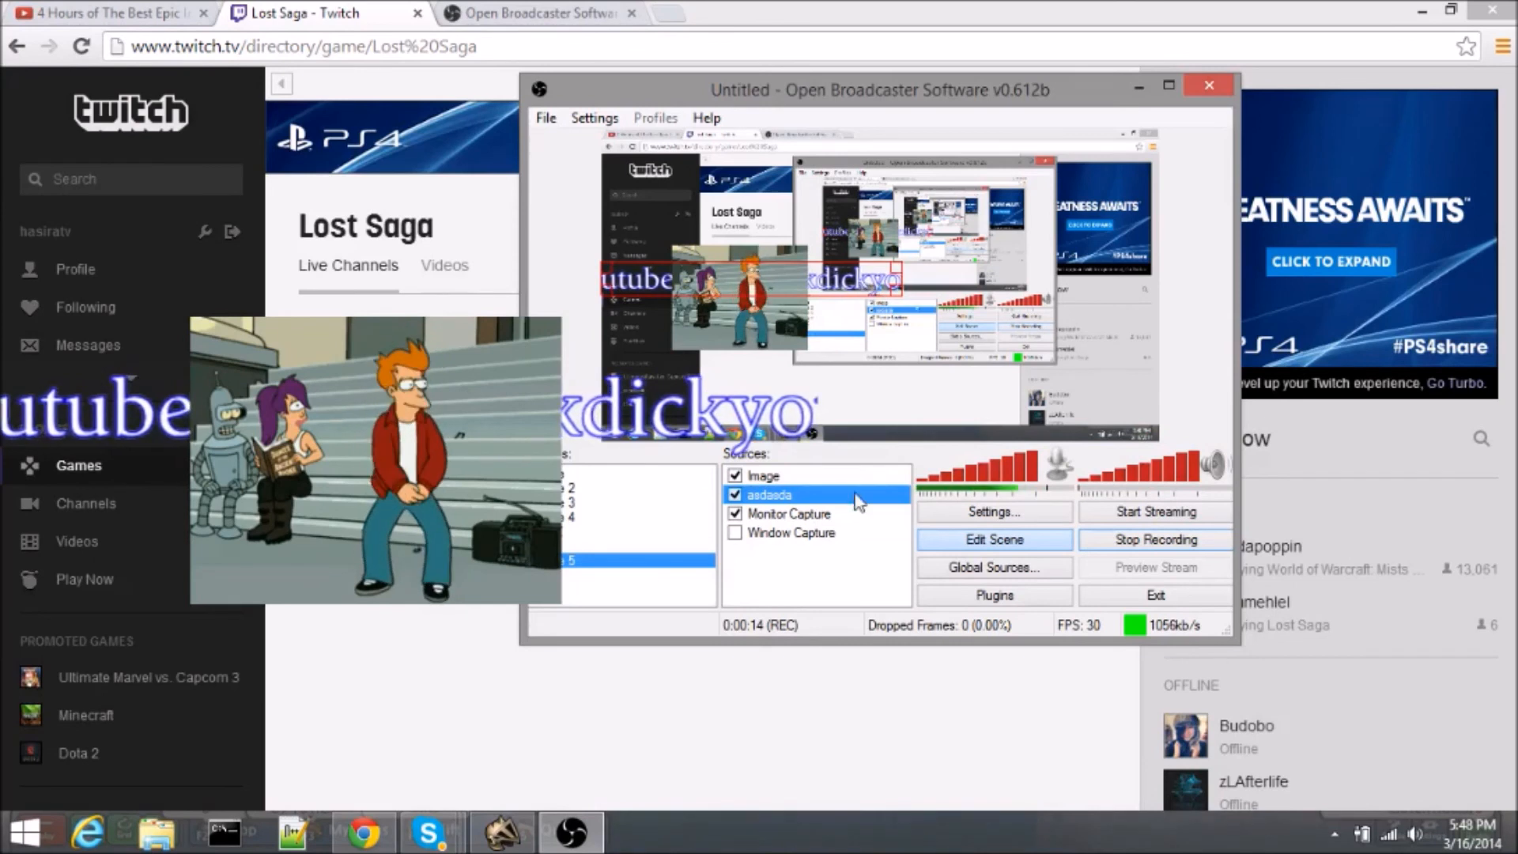
click(838, 396)
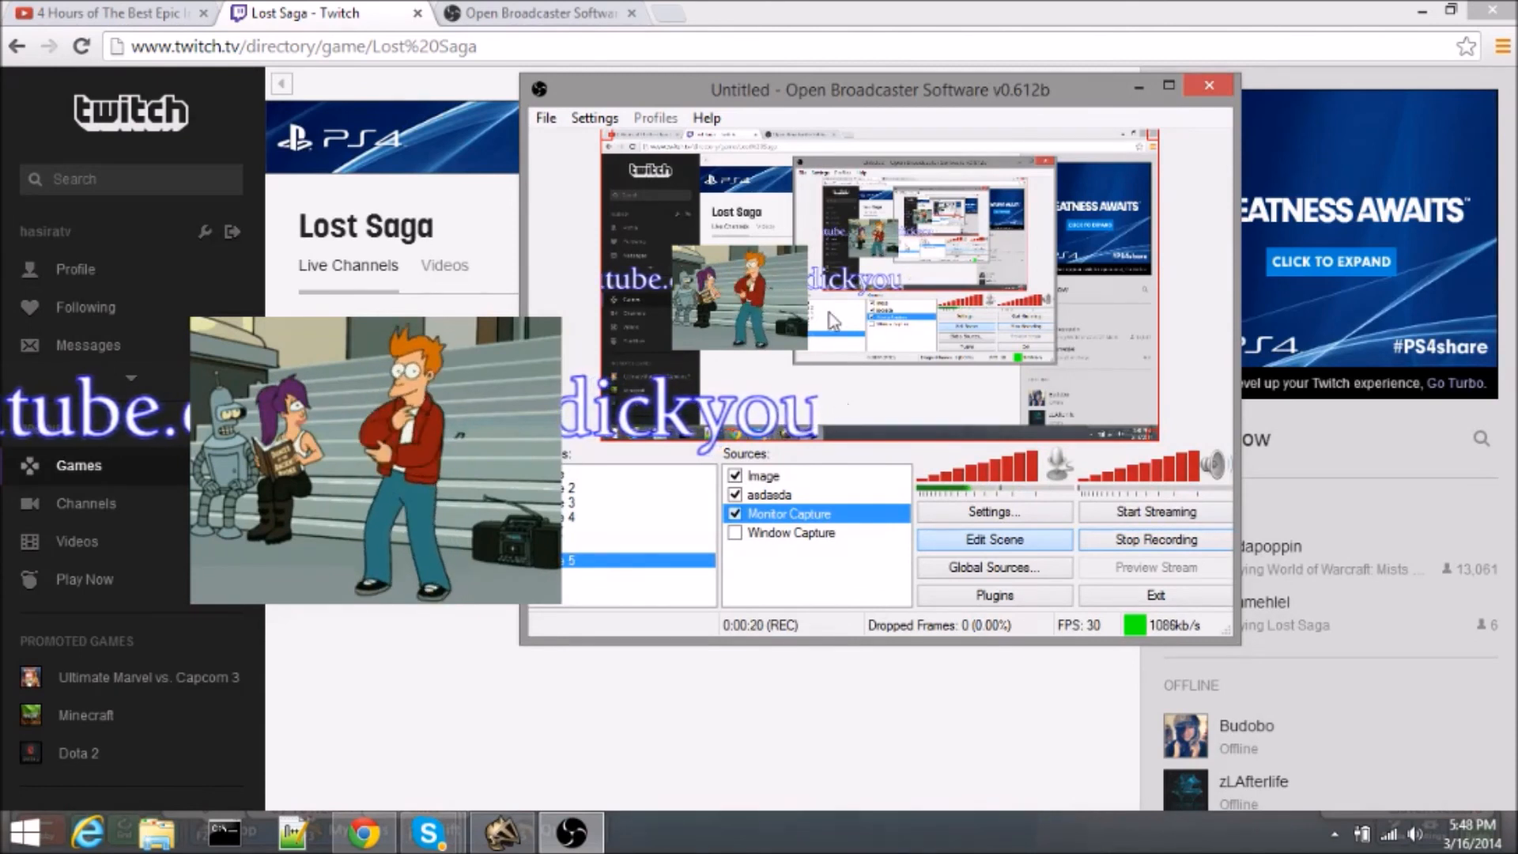
right_click(767, 514)
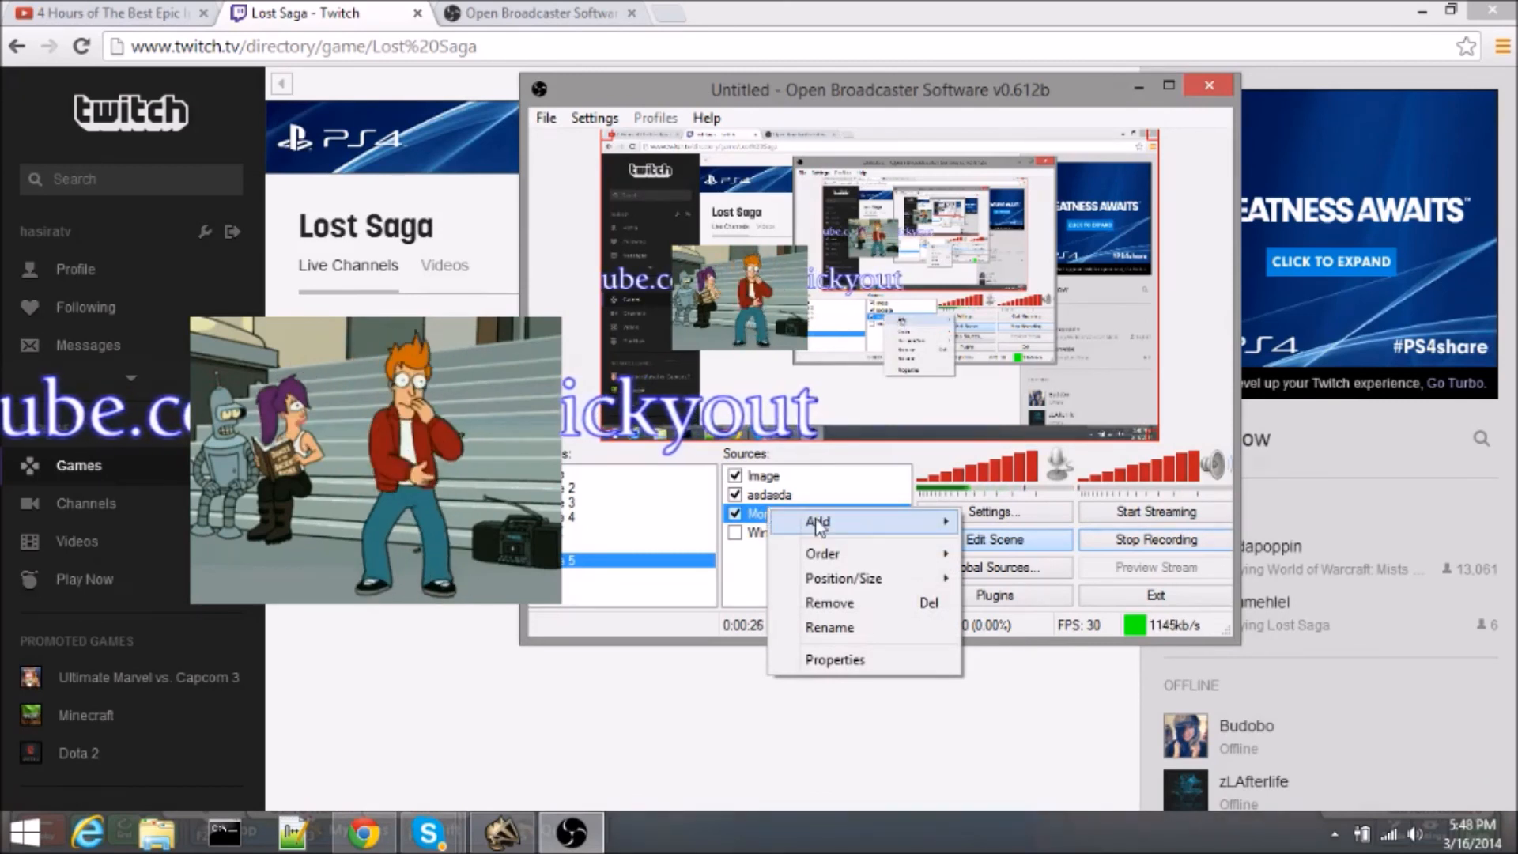
mouse_move(885, 565)
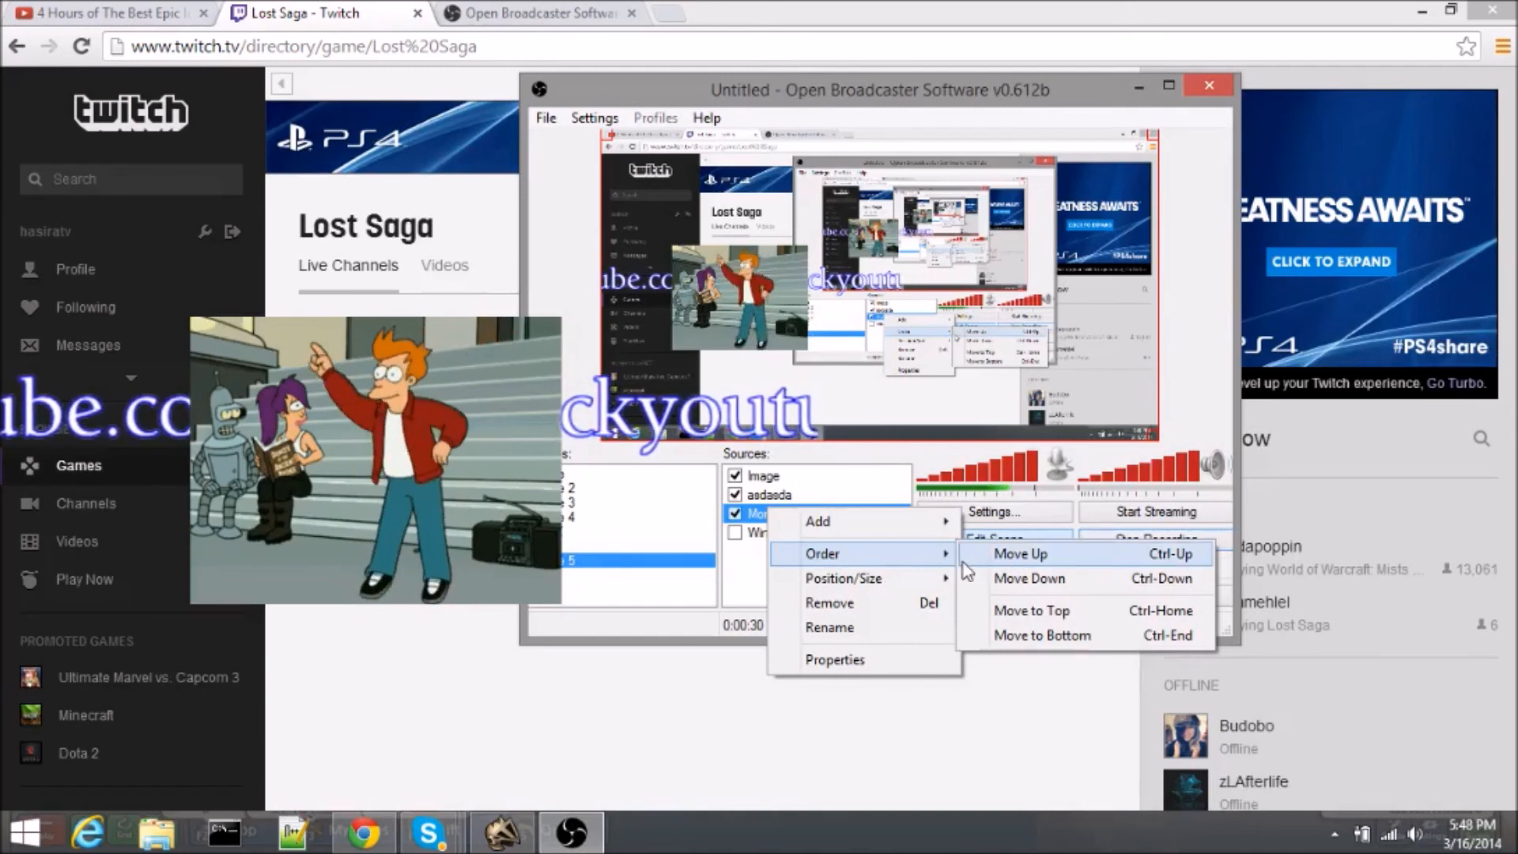
click(1103, 607)
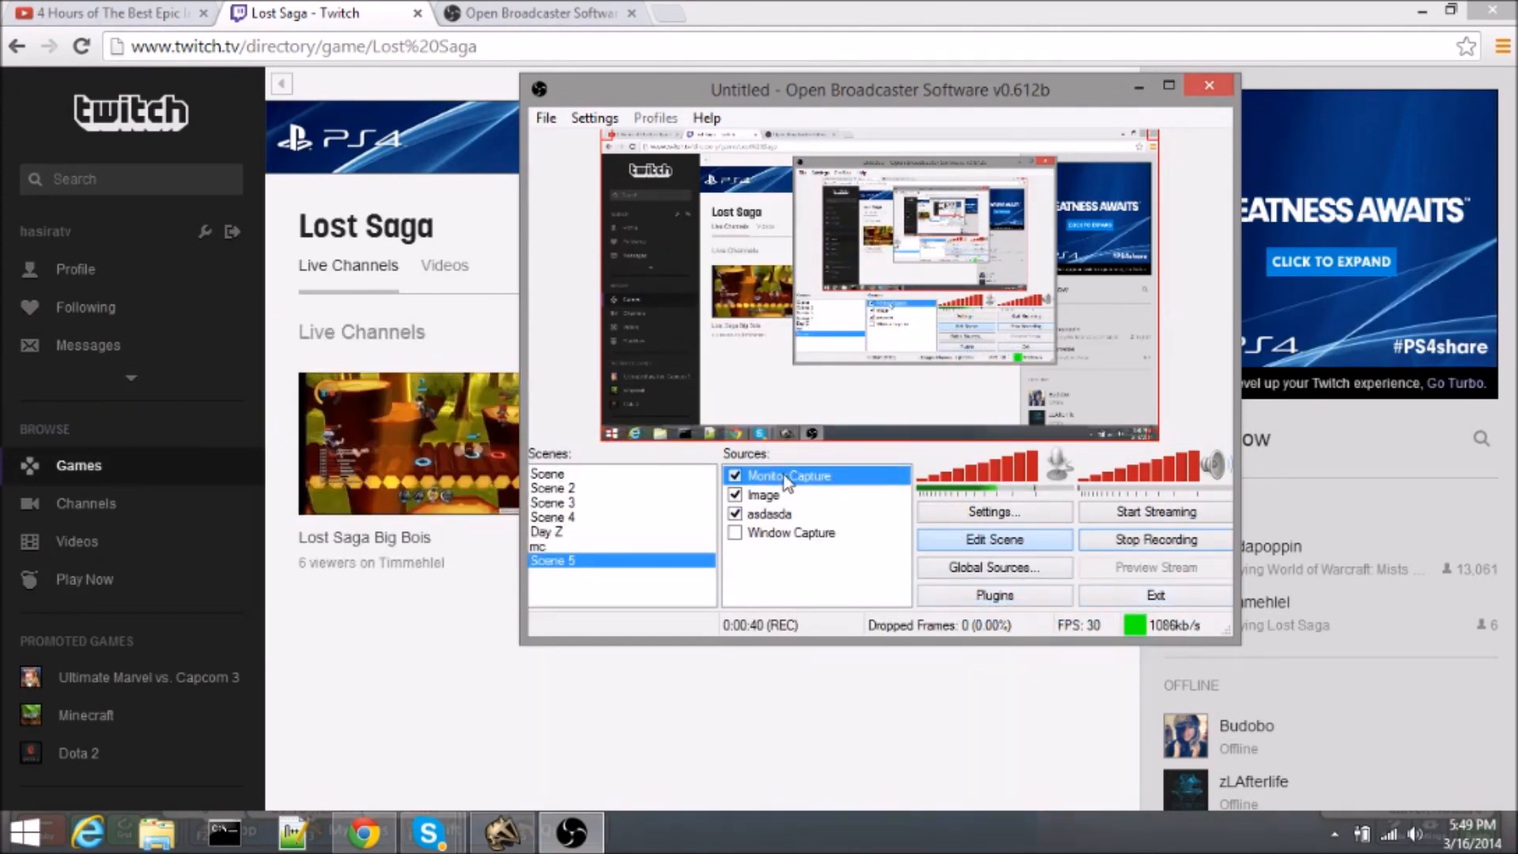
- Move the image source to the top of the source order, above the monitor capture
click(773, 515)
right_click(777, 500)
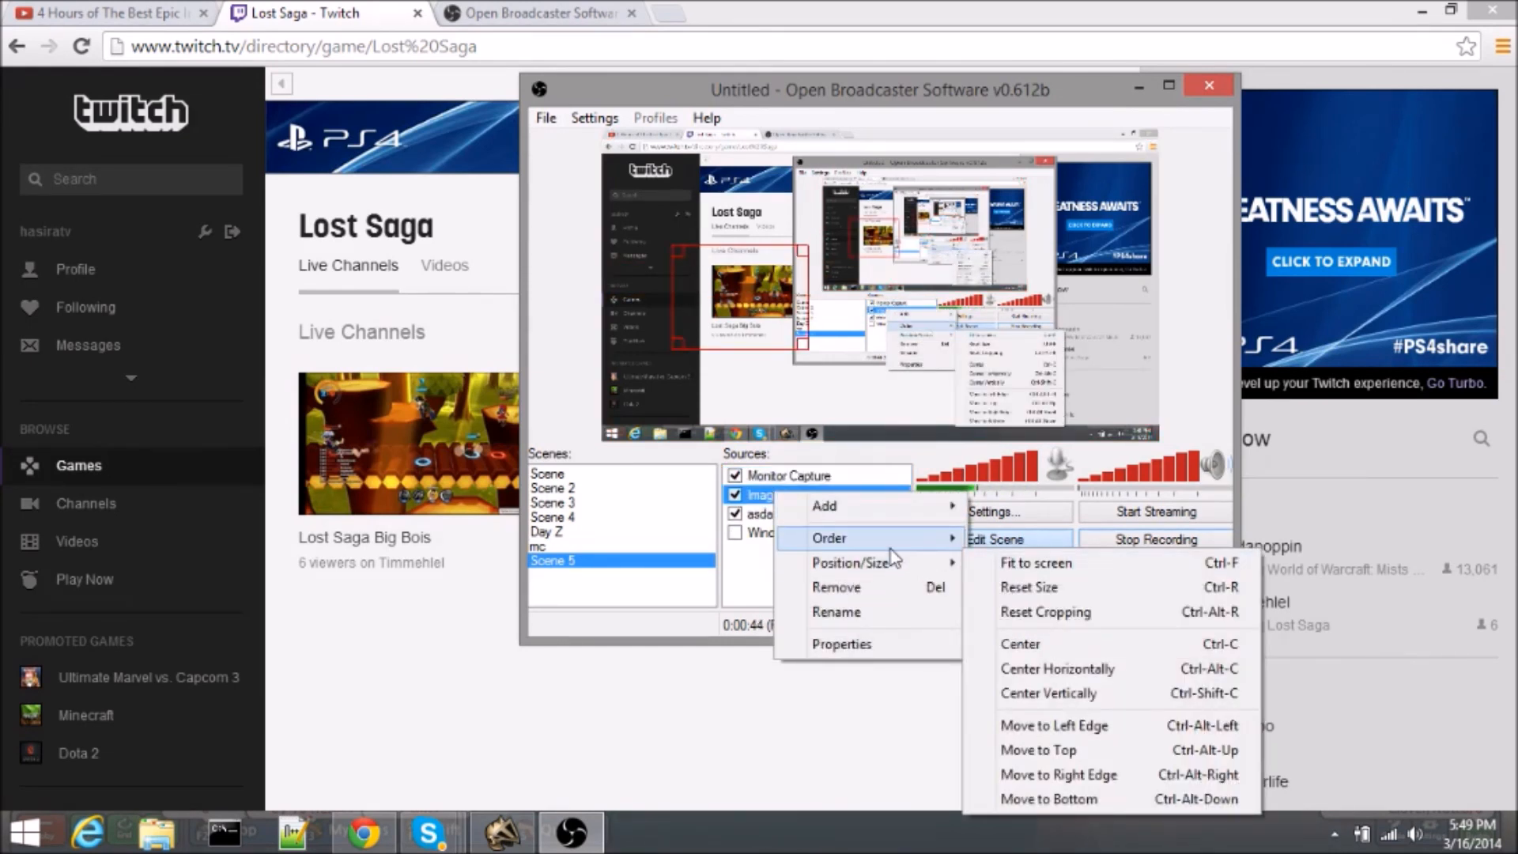
mouse_move(941, 538)
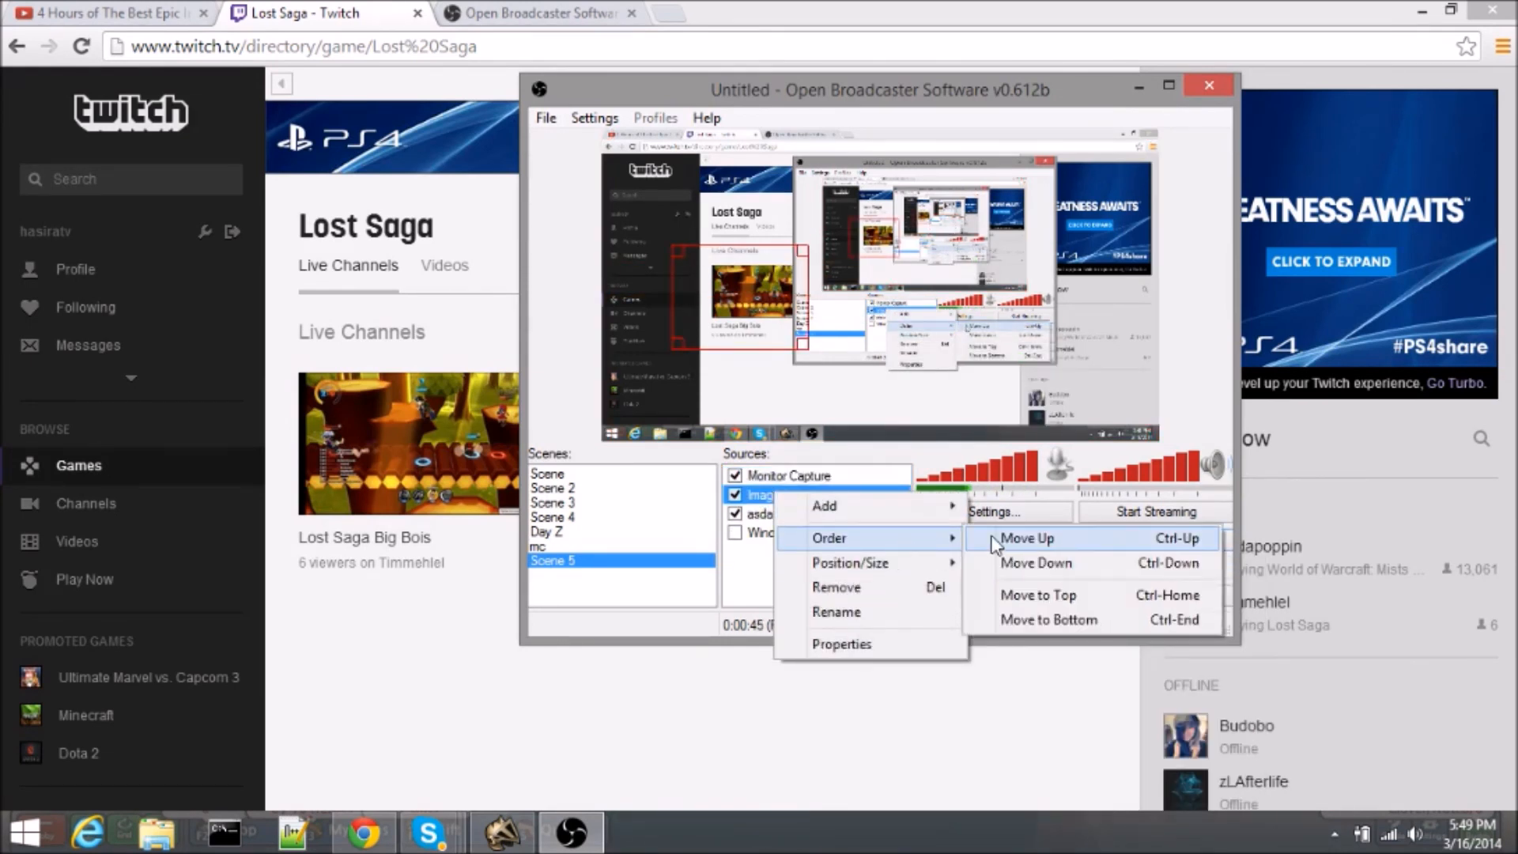
click(1091, 595)
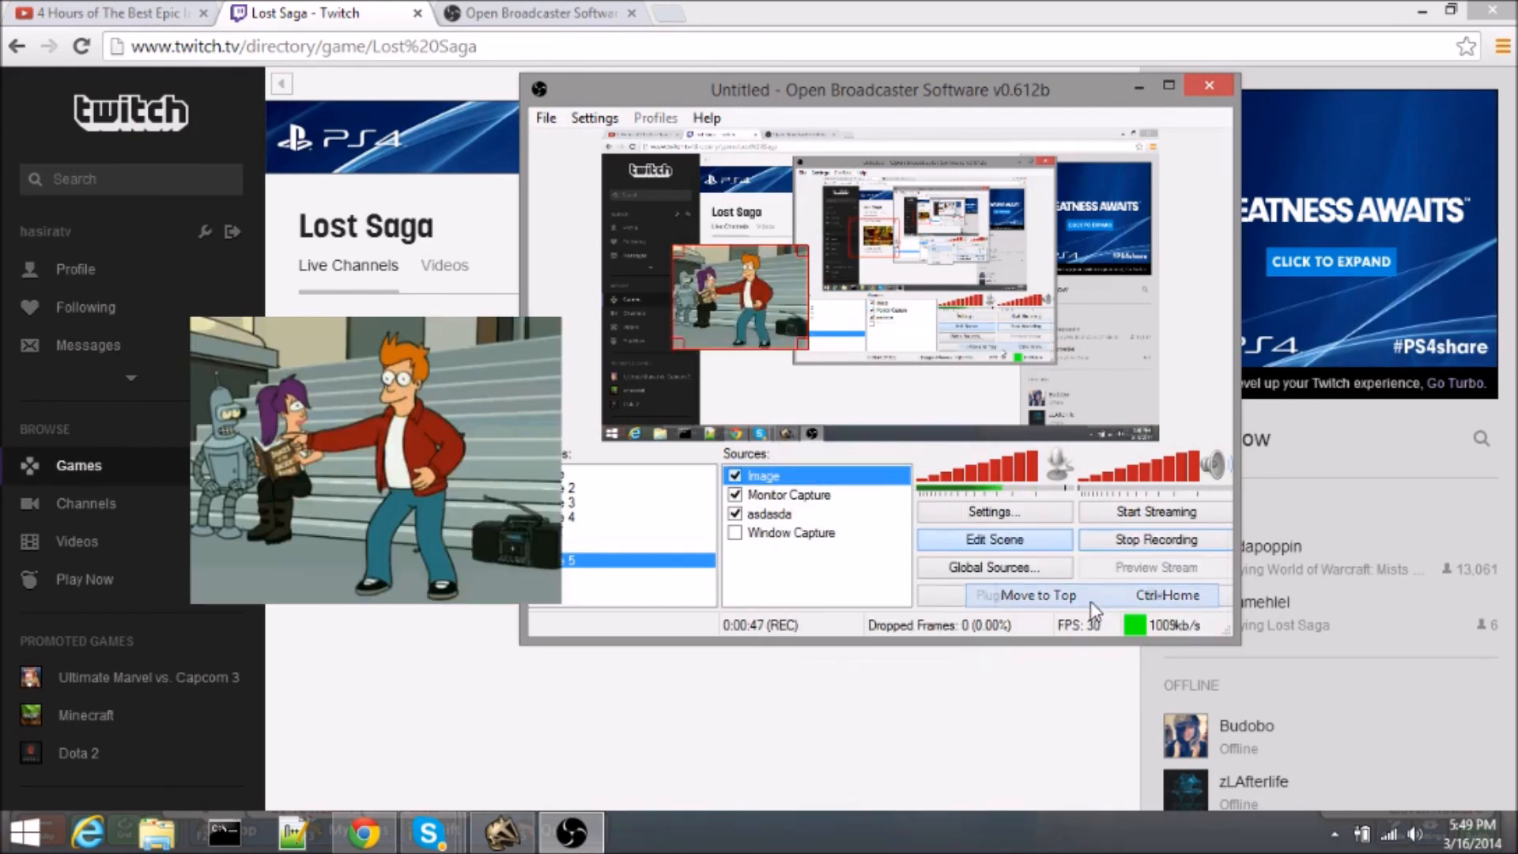
- Move the asdasda text source to the top of the source order, in front of the image
click(789, 516)
right_click(787, 516)
mouse_move(889, 569)
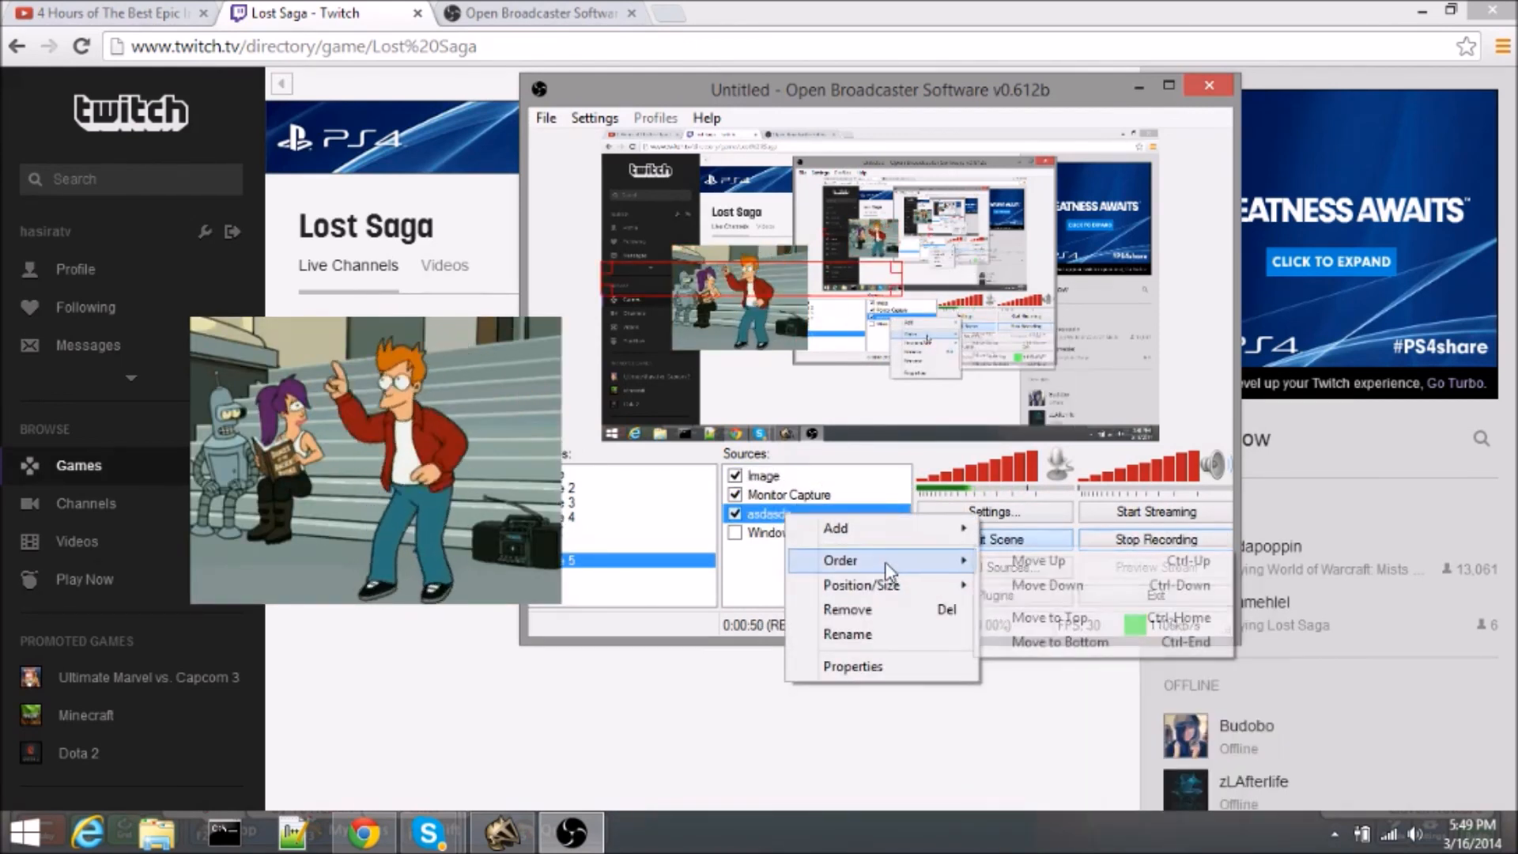
click(1075, 618)
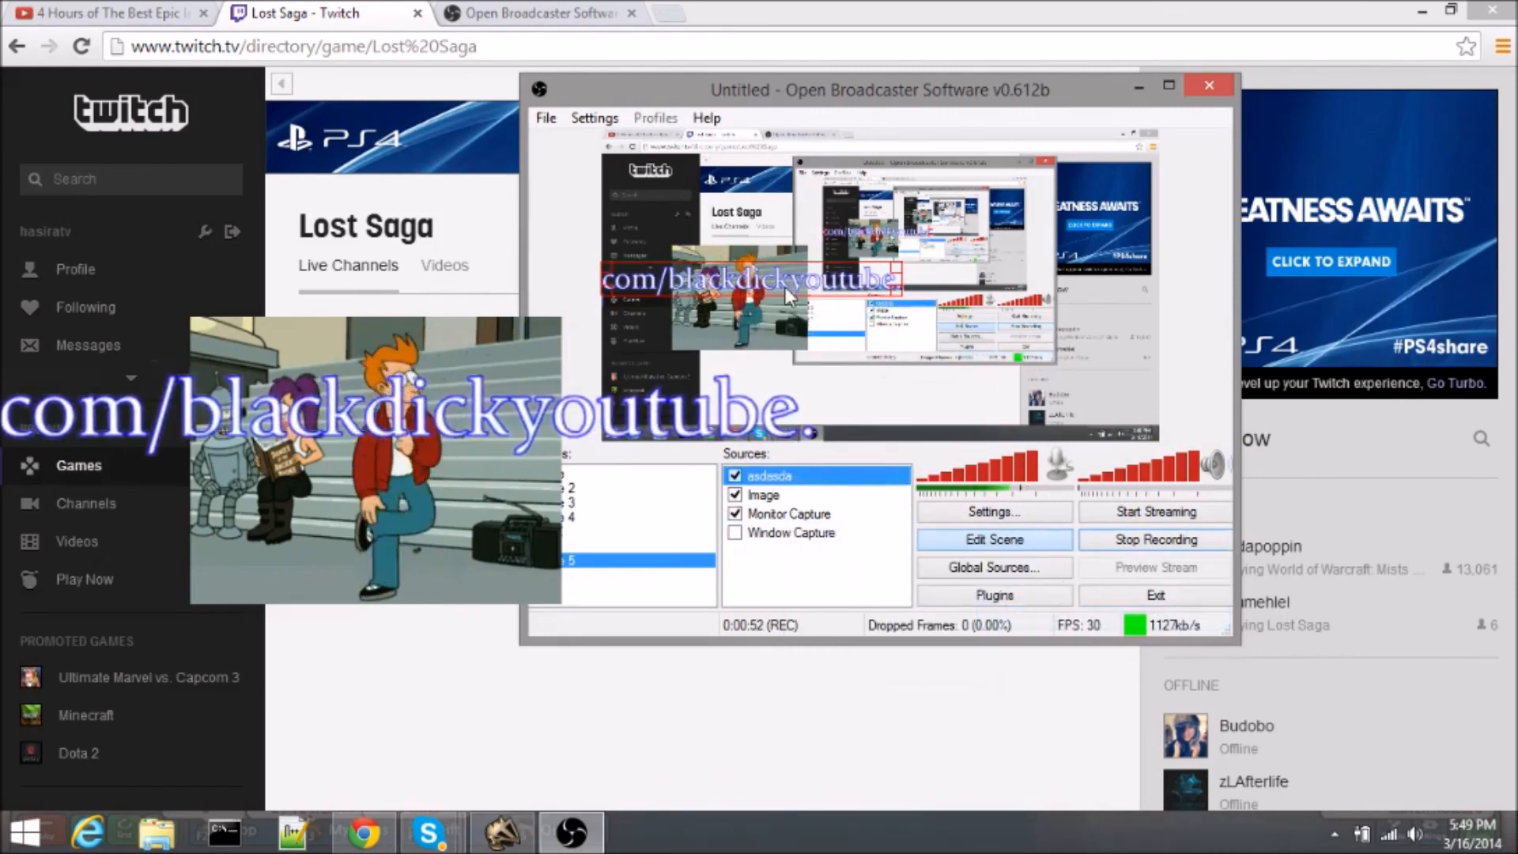